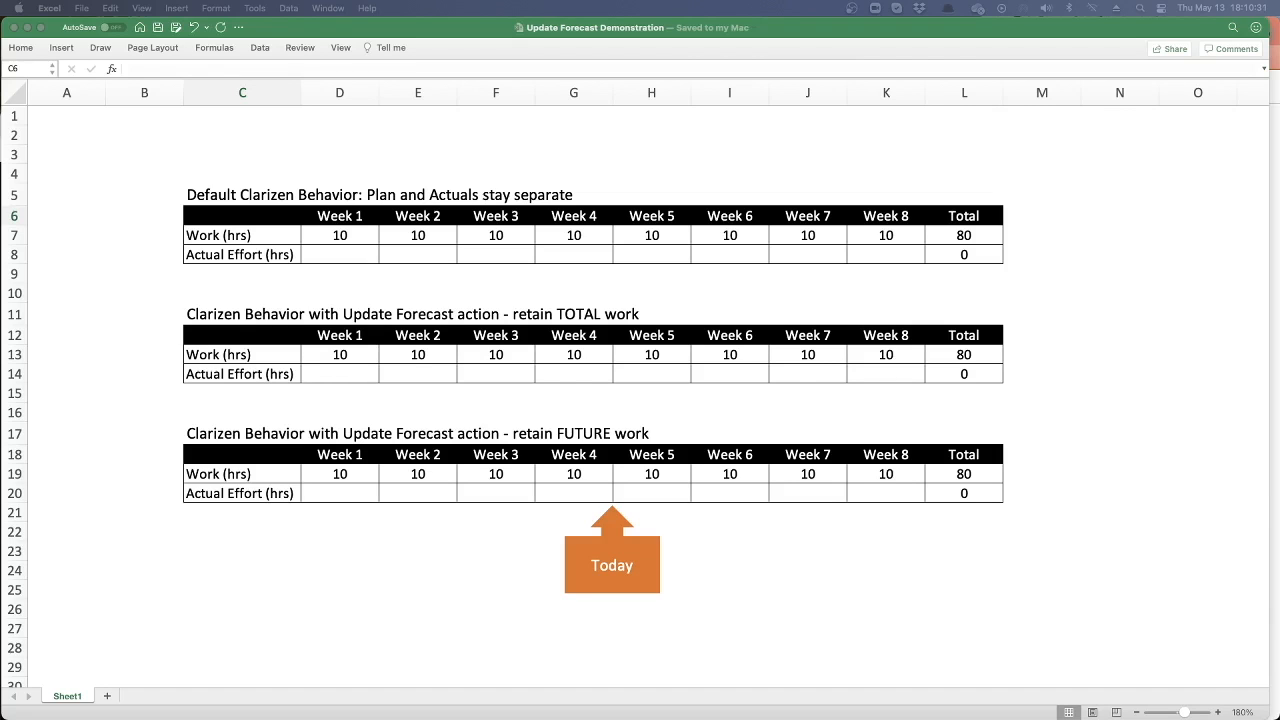
- Review the default behaviour table's planned work across Weeks 1–8 and its total of 80
left_click(232, 195)
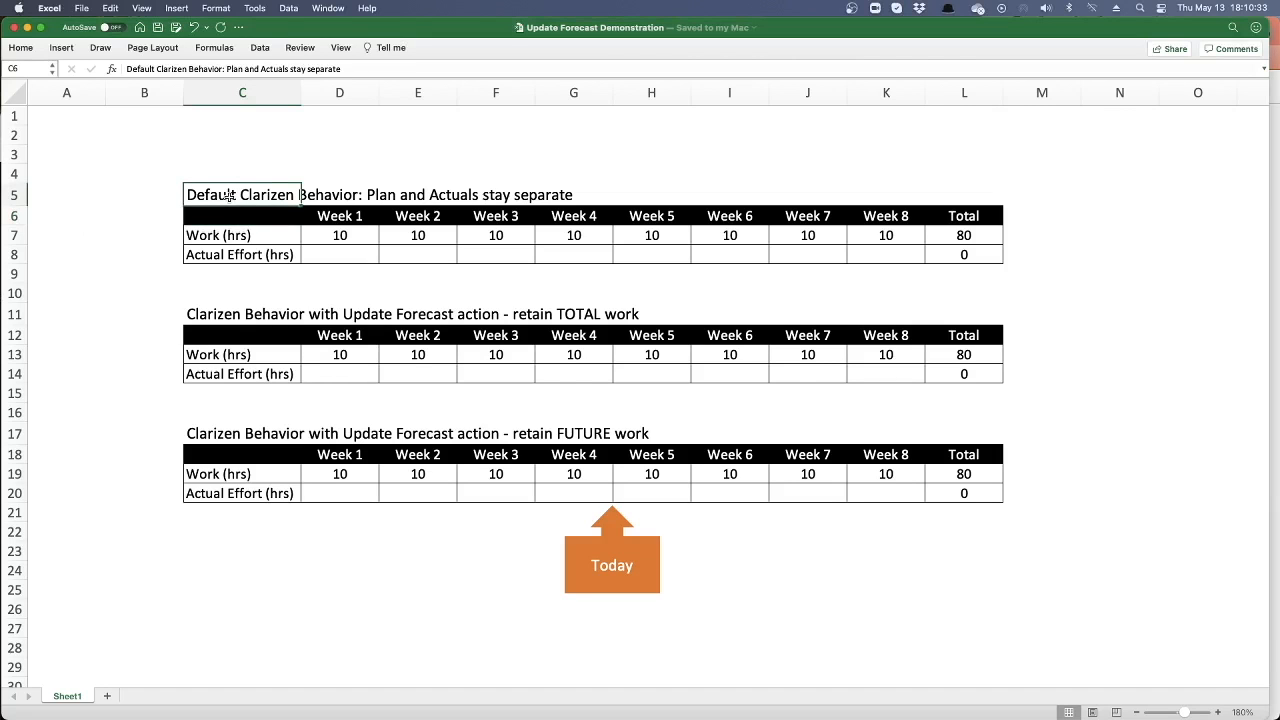
left_click_drag(232, 195, 964, 254)
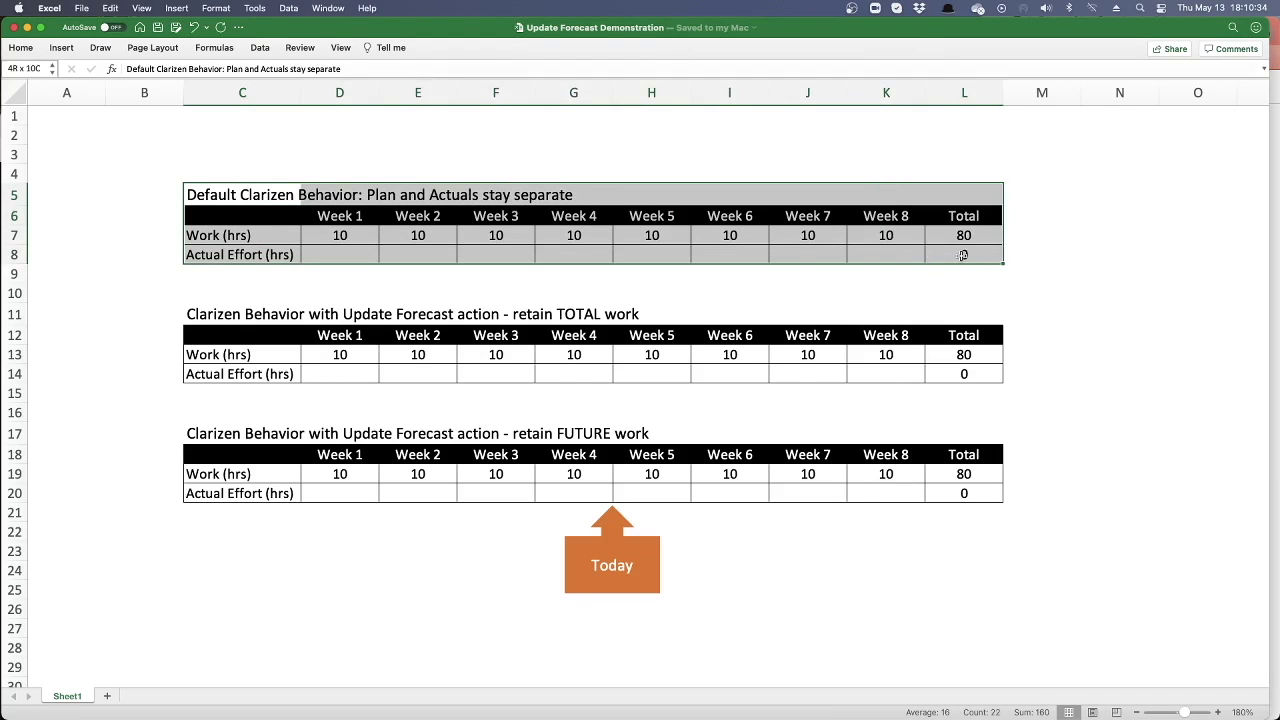
left_click(322, 252)
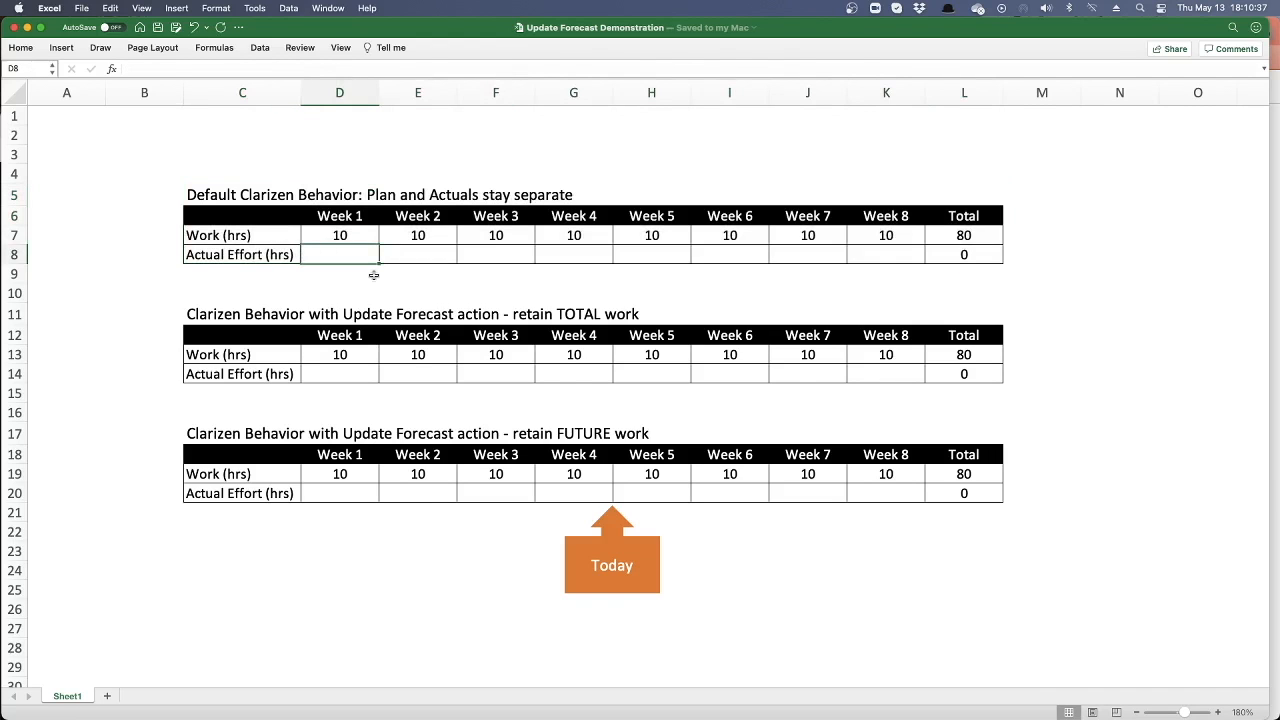
left_click(340, 235)
left_click(418, 235)
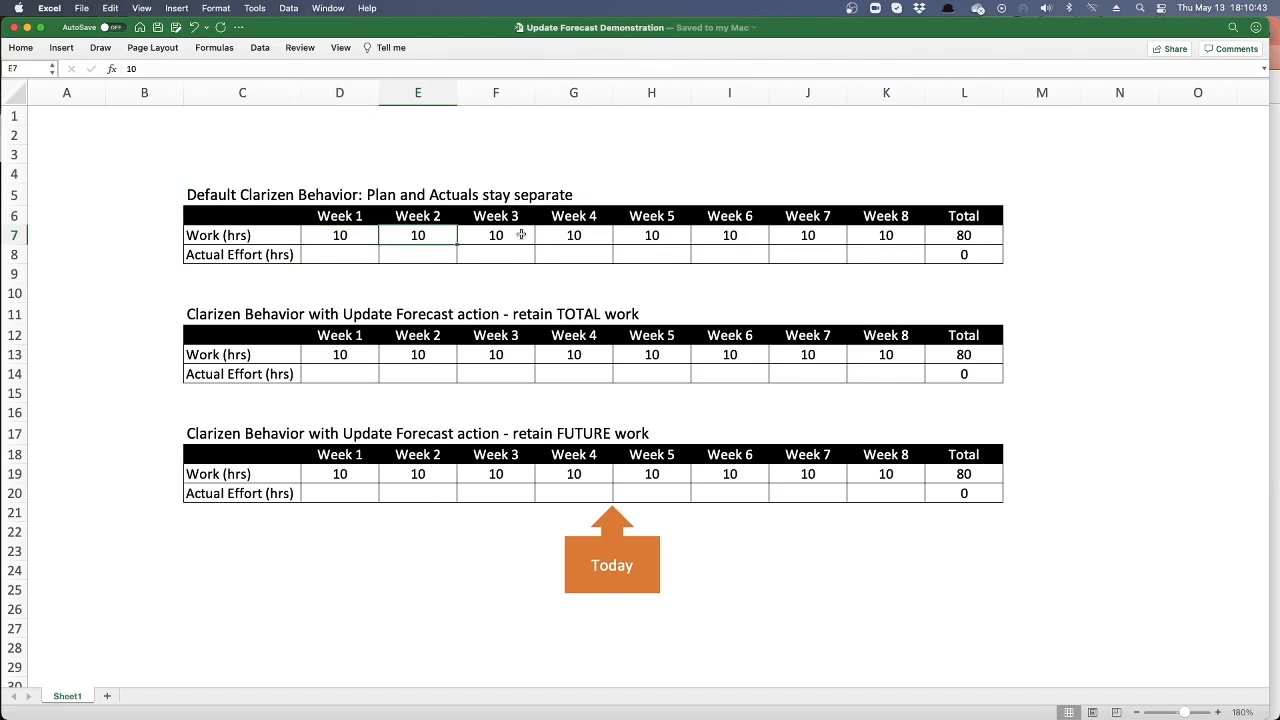
left_click(496, 235)
left_click(573, 235)
left_click(651, 235)
left_click(729, 235)
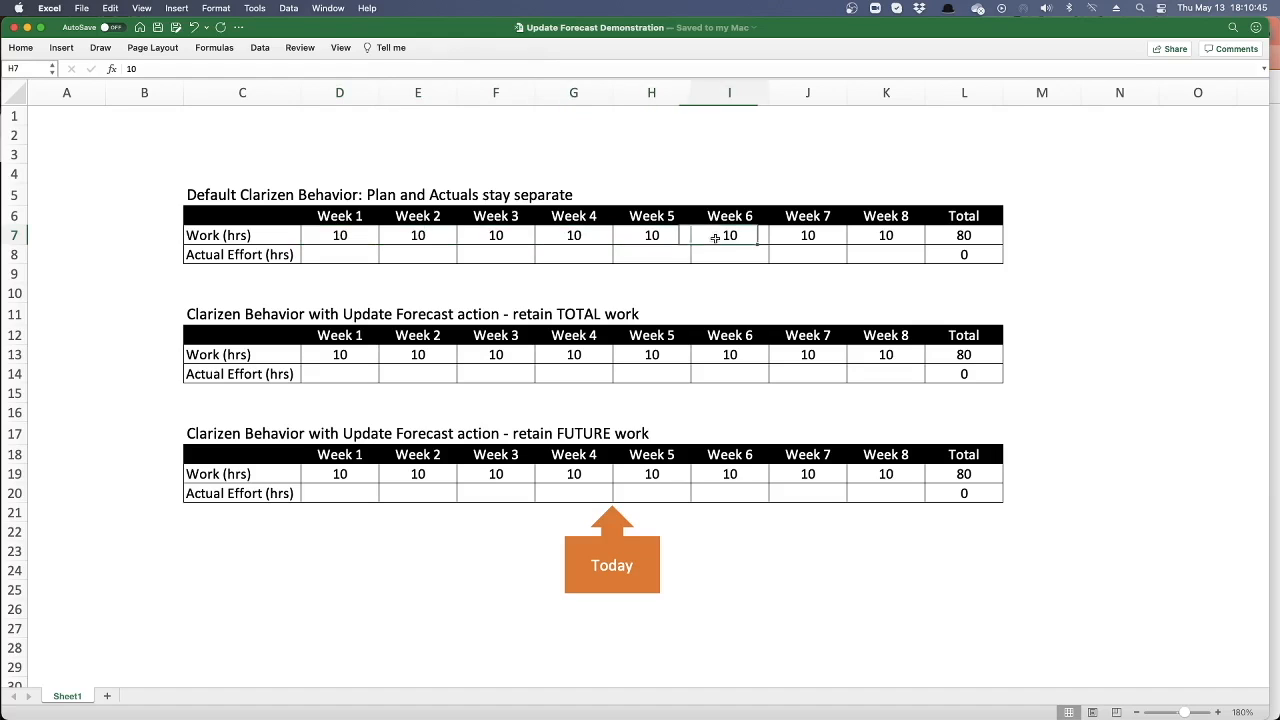
left_click(791, 237)
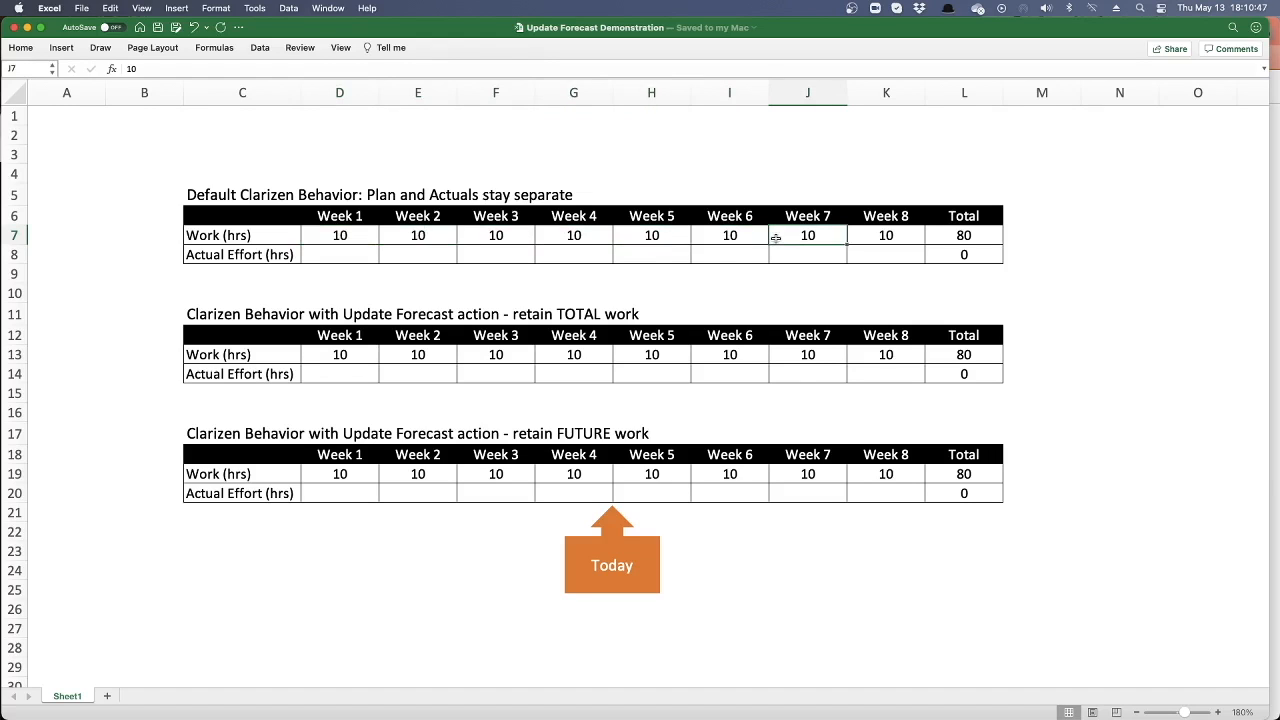
left_click(864, 238)
left_click(940, 236)
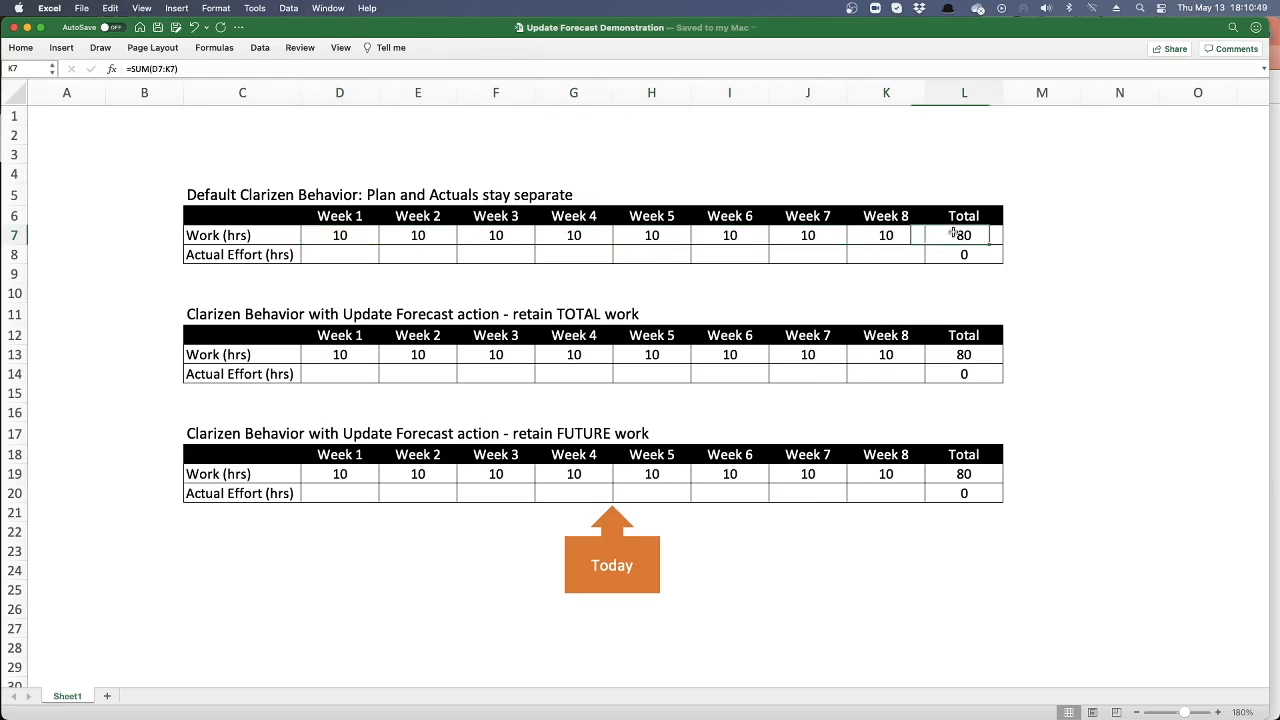
- Record 5 hours of actual effort for Weeks 1–4 in D8:G8
left_click(342, 258)
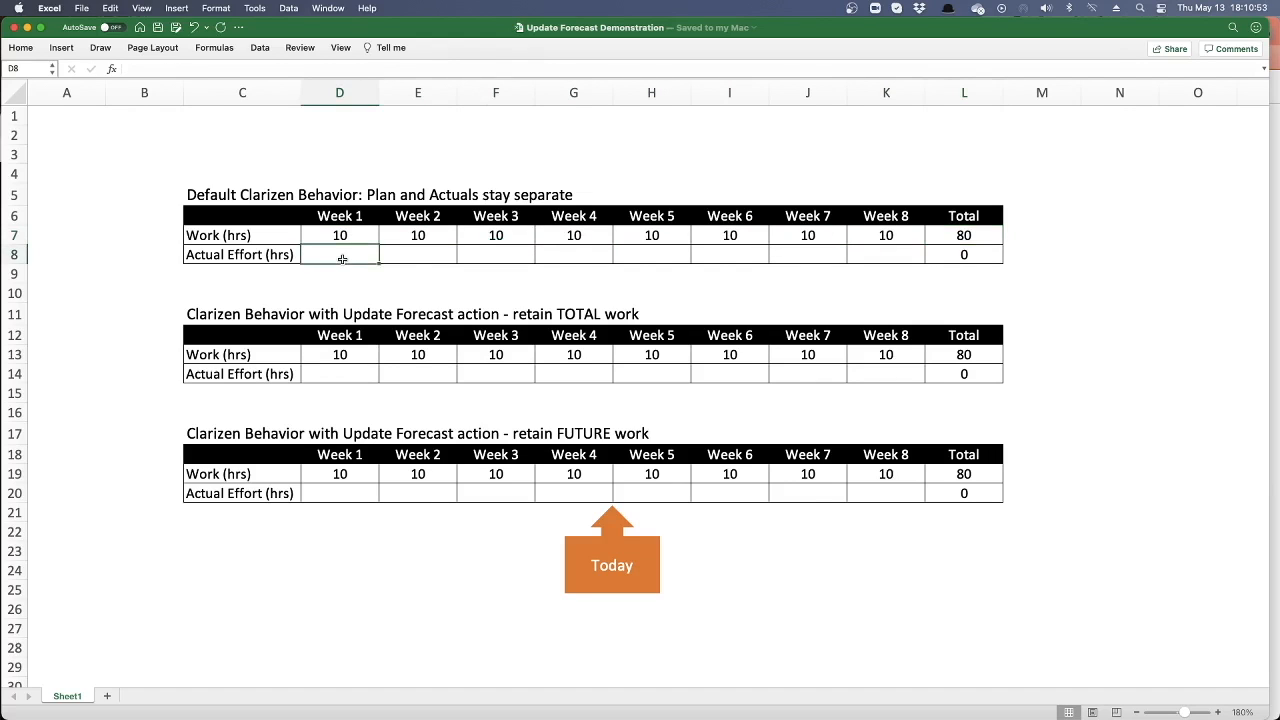
type("5")
left_click(418, 258)
type("5")
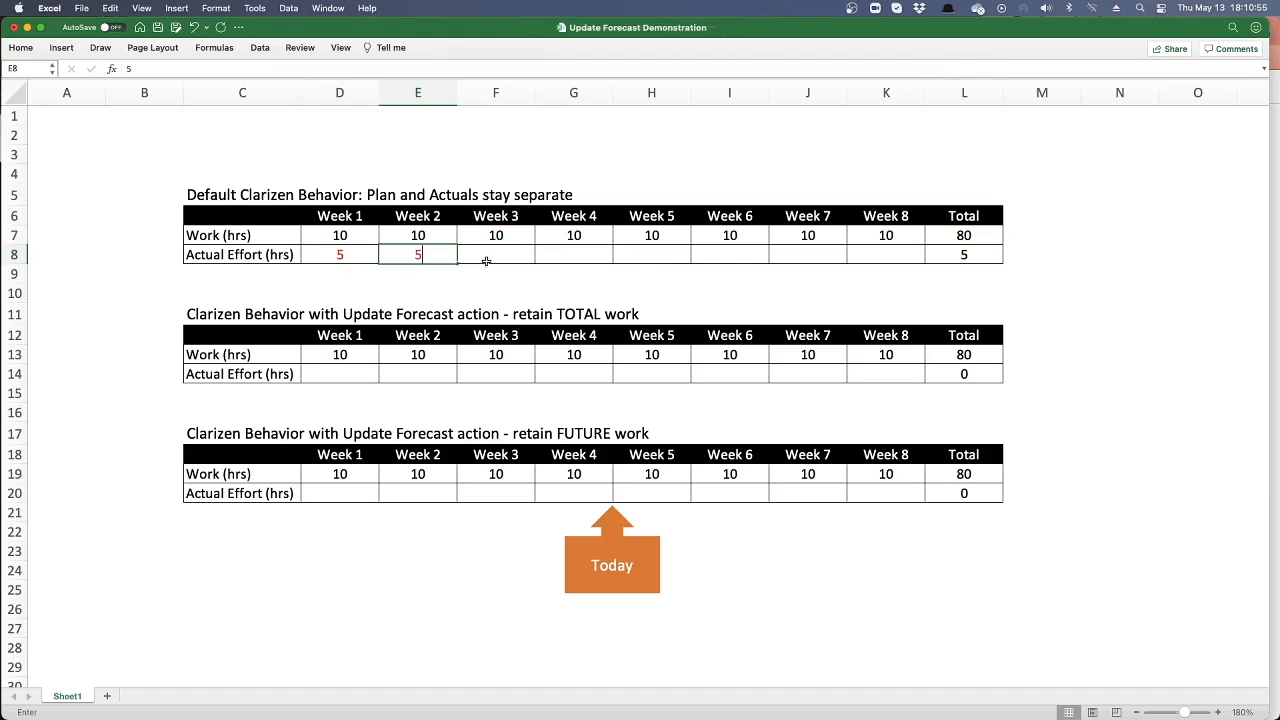
left_click(487, 257)
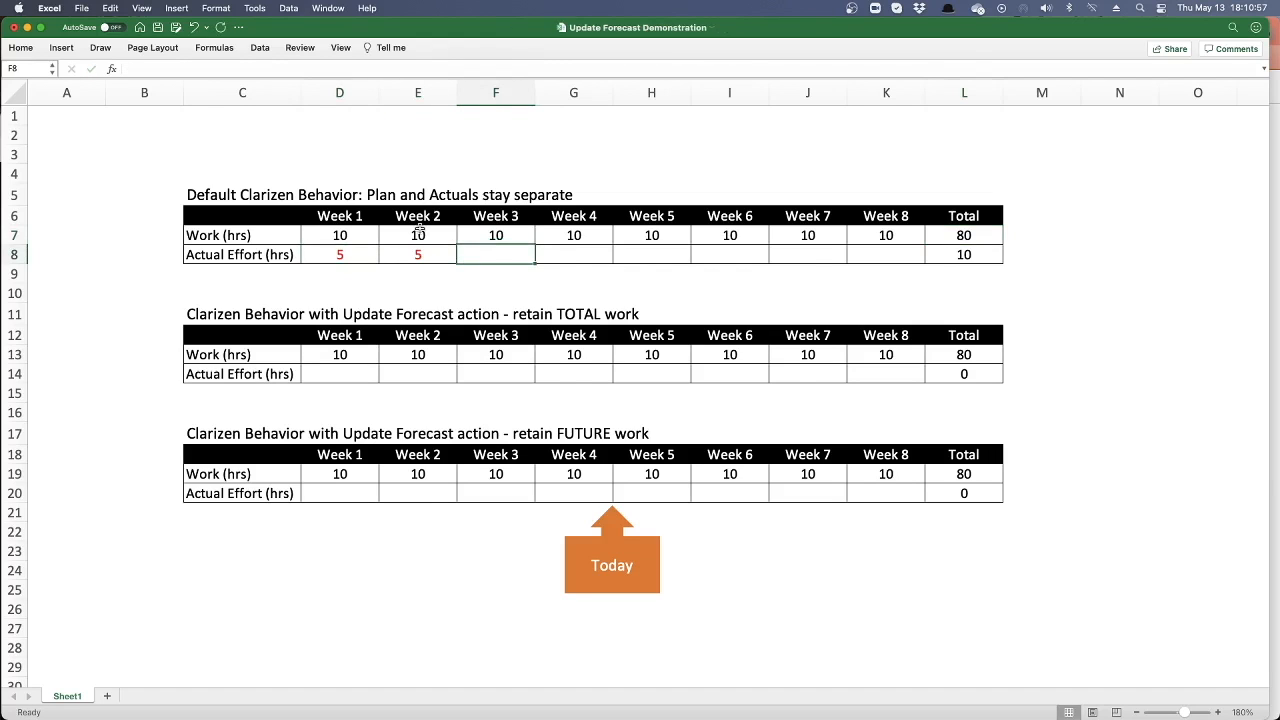
type("5")
left_click(573, 255)
type("5")
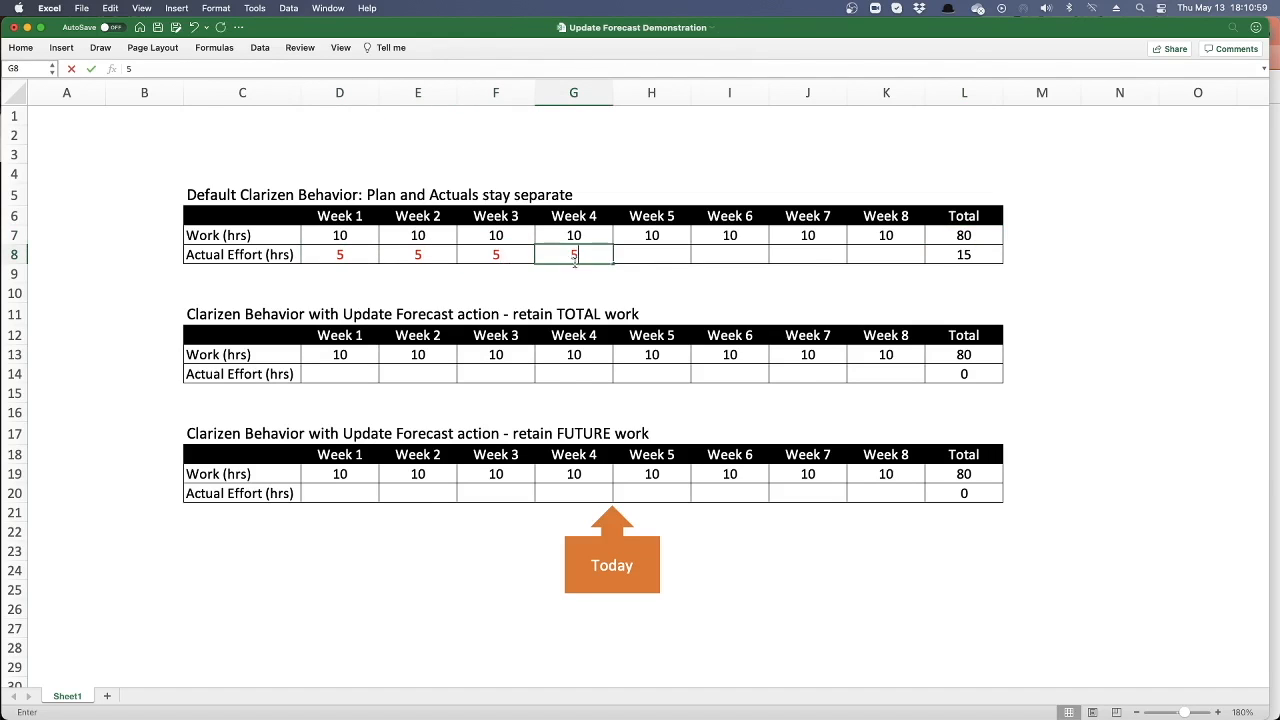
left_click(628, 257)
- Check the SUM formulas in L7 and L8 giving 80 planned and 20 actual hours
left_click(567, 240)
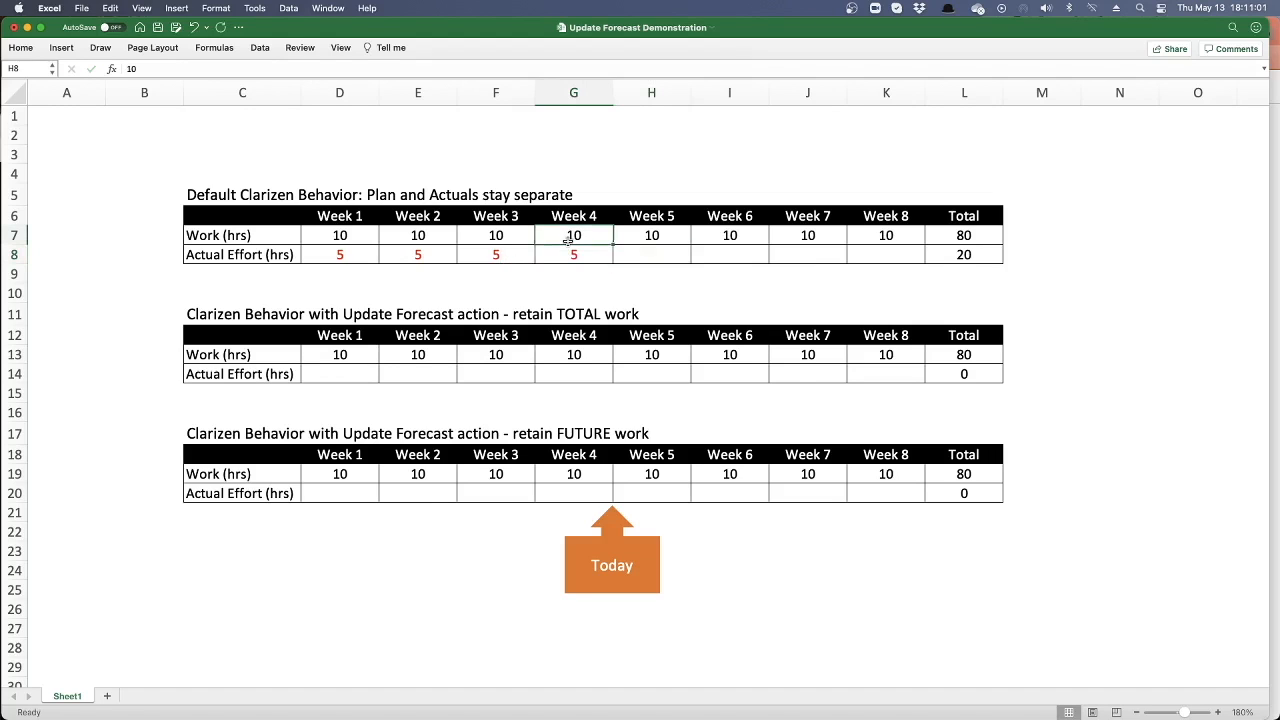
left_click(546, 258)
left_click(560, 236)
left_click(935, 235)
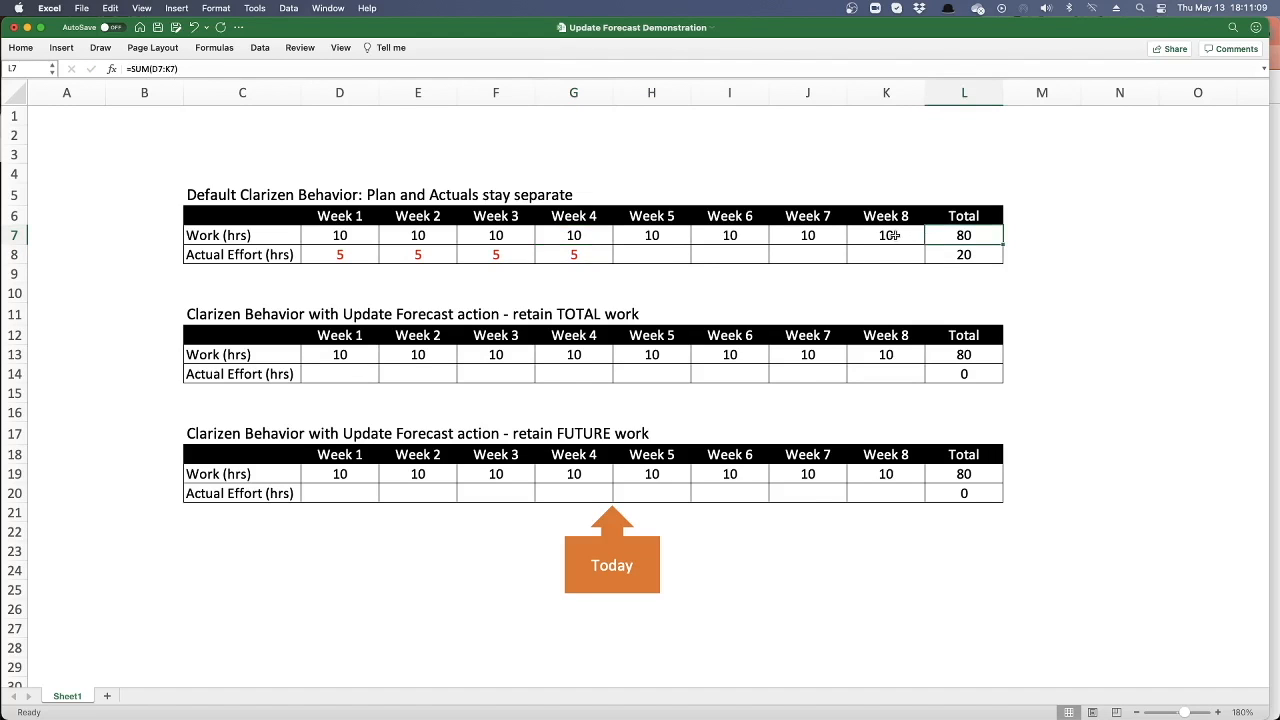
left_click(980, 254)
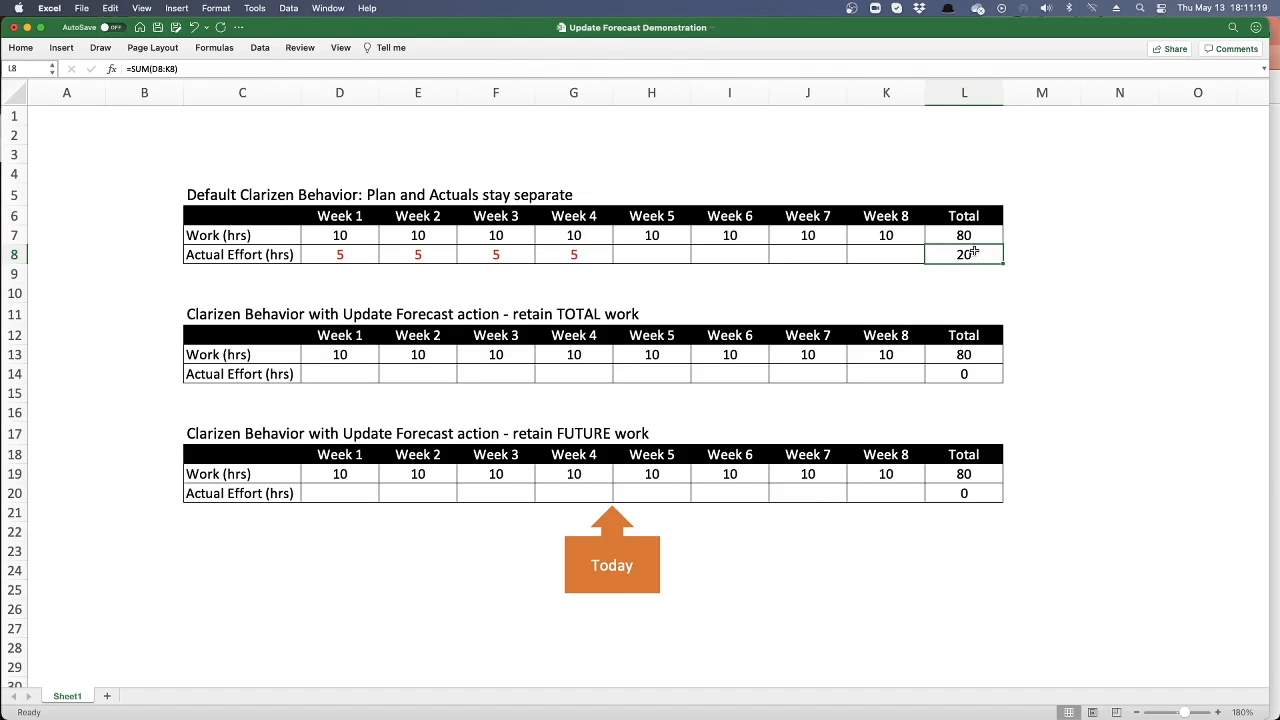
left_click(354, 234)
left_click_drag(354, 234, 551, 233)
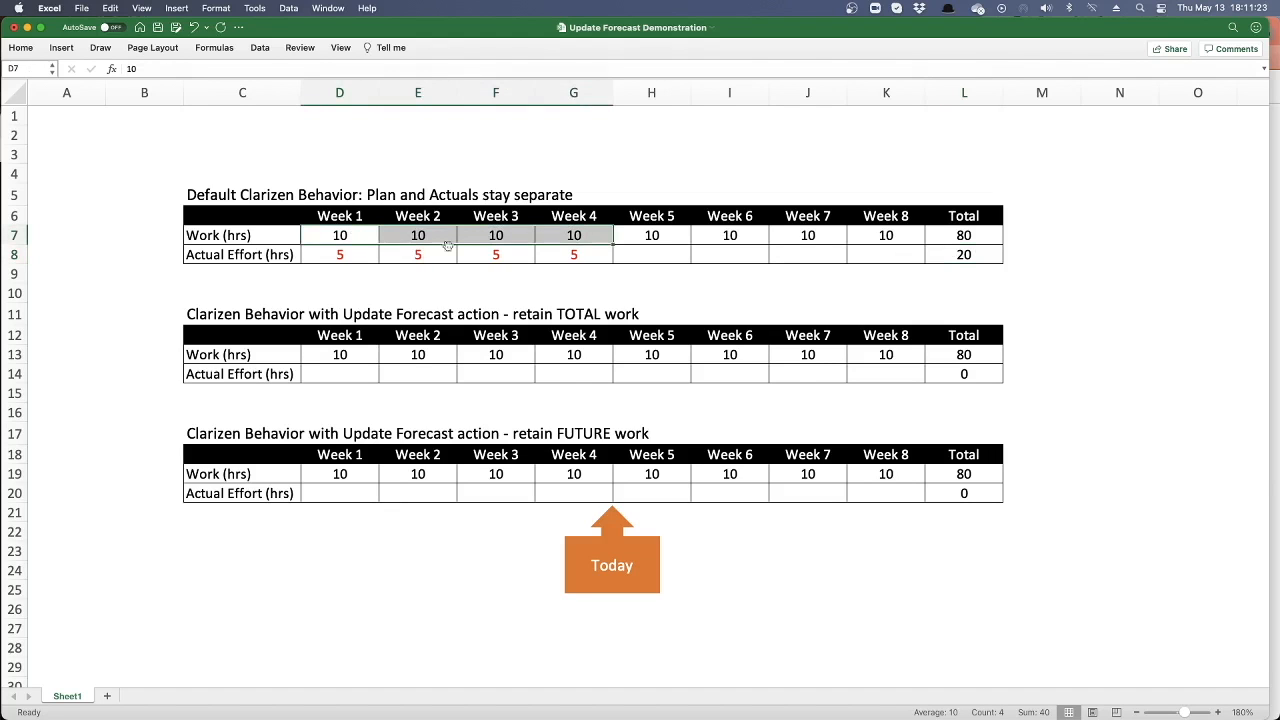
left_click_drag(345, 256, 555, 258)
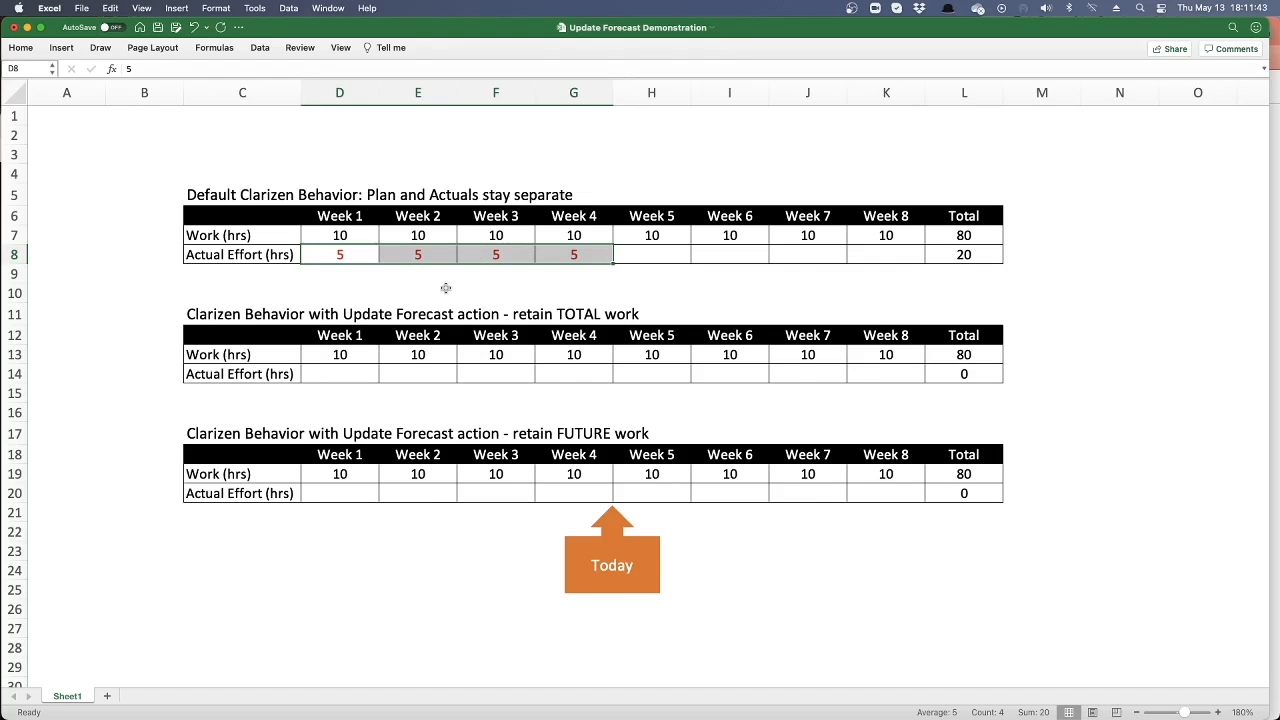
left_click(253, 314)
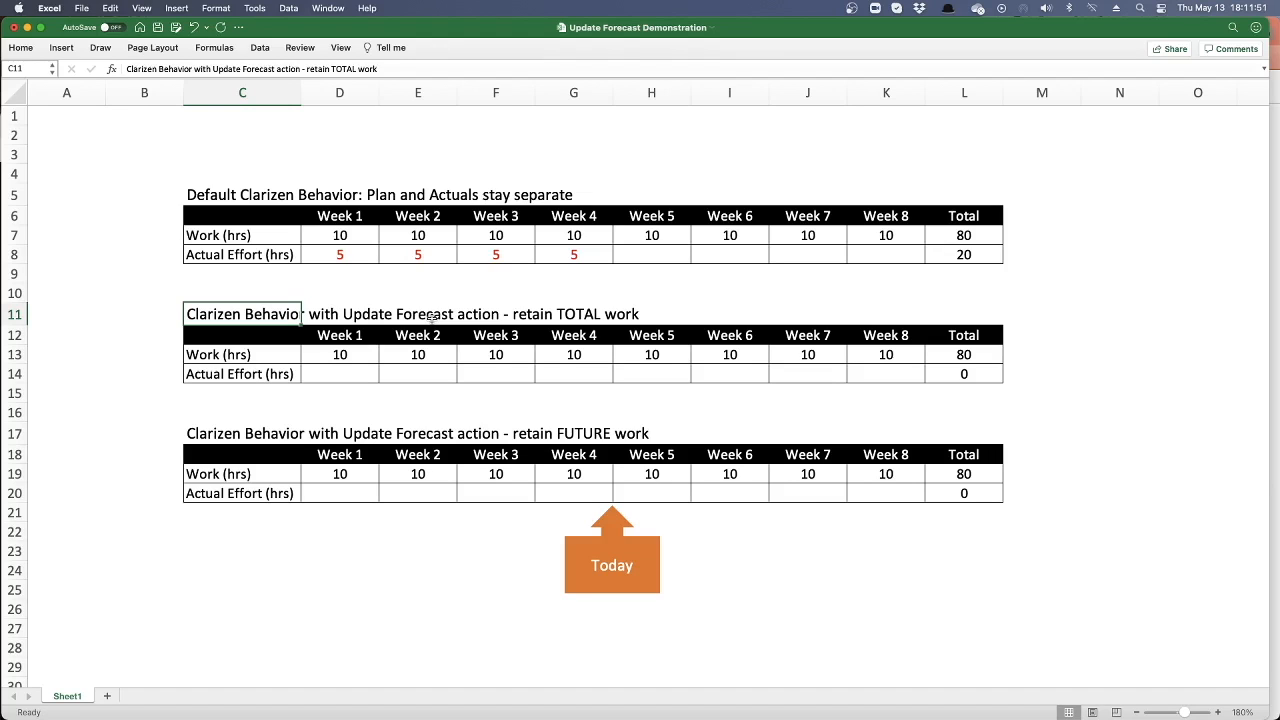
left_click(263, 430)
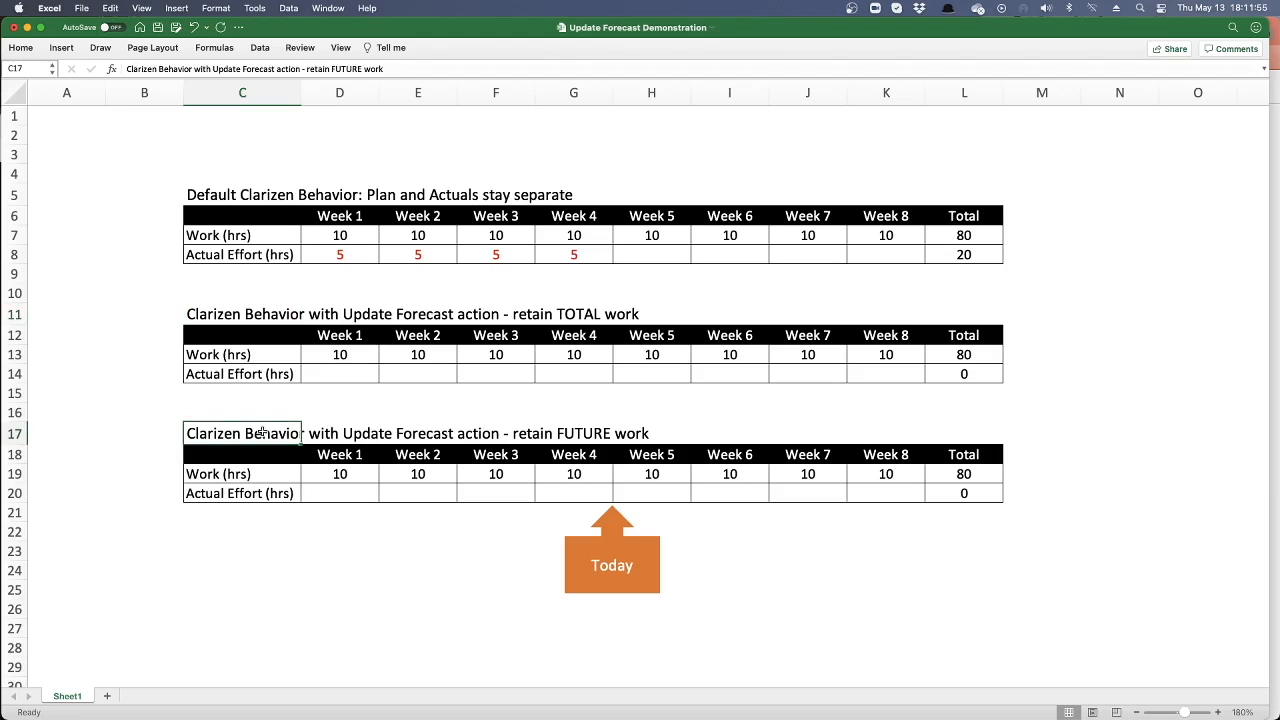
- Record 5 hours of actual effort for Weeks 1–4 in D14:G14 of the retain TOTAL work table
left_click(364, 373)
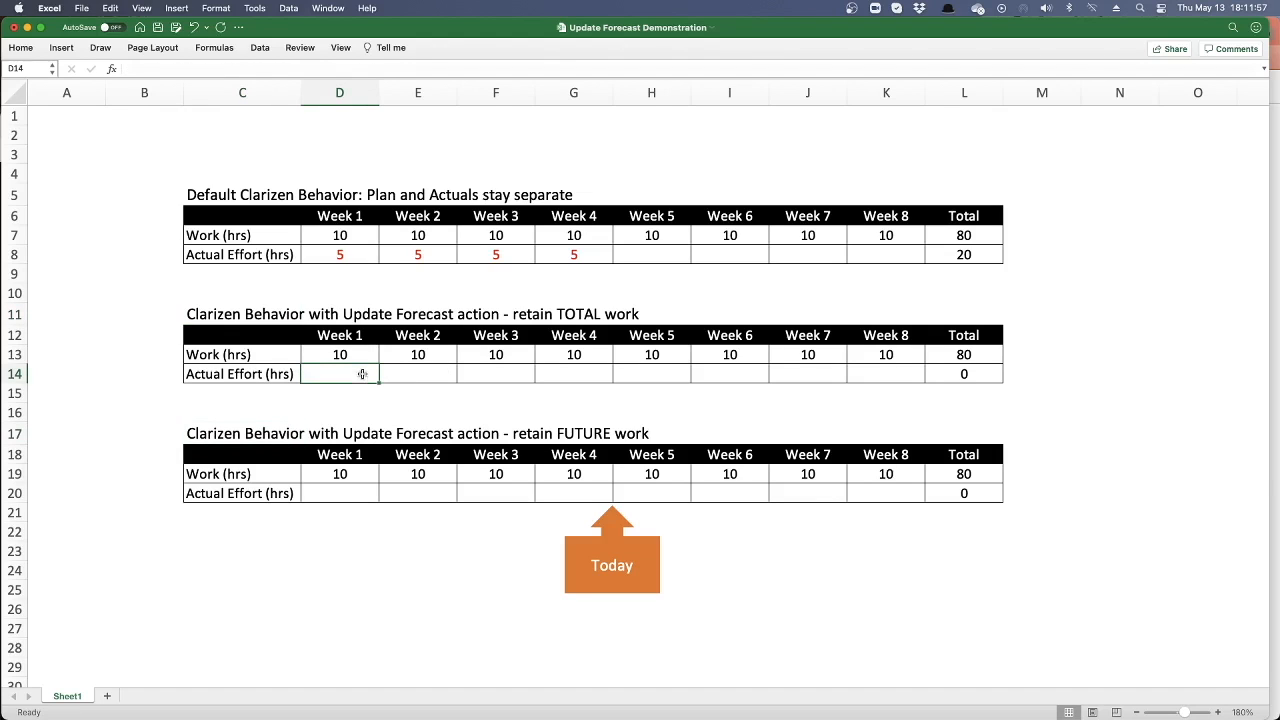
type("5")
key("Tab")
type("5")
key("Tab")
type("5")
key("Tab")
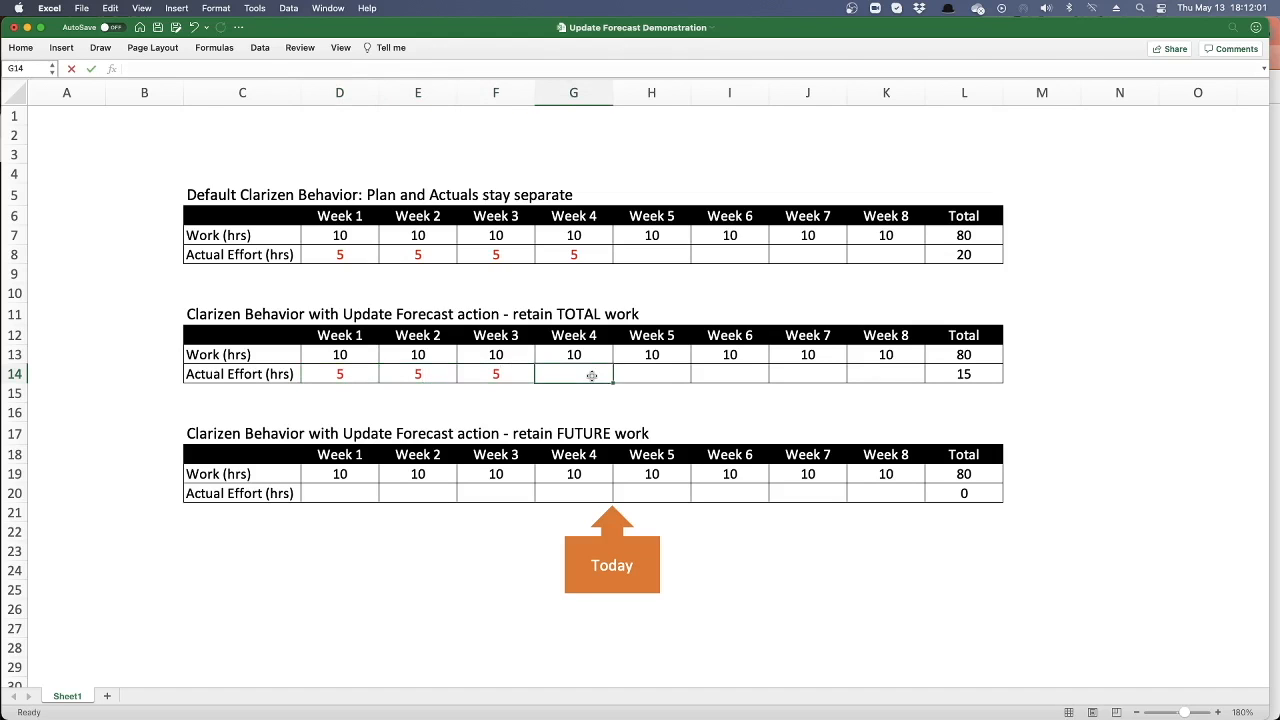
type("5")
- Review Weeks 1–4 planned work cut to 5 in row 13 against the 5-hour actuals
left_click(340, 354)
left_click(420, 354)
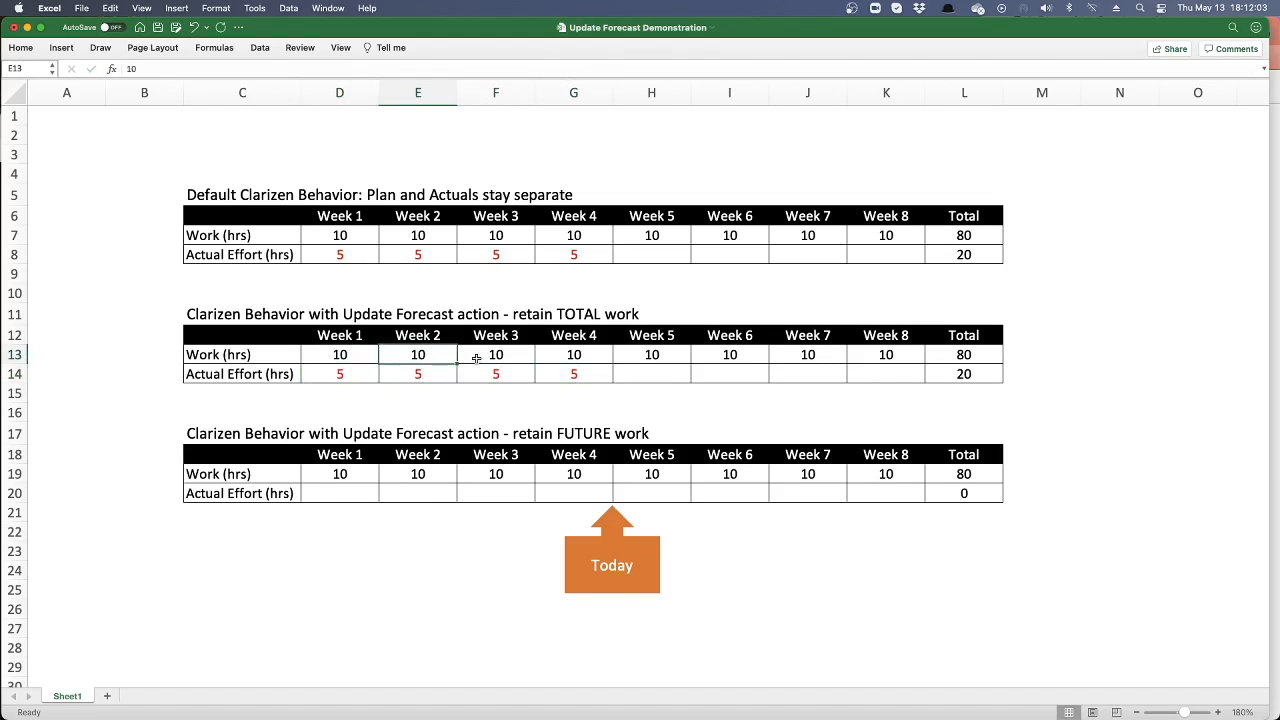
left_click(497, 355)
left_click(575, 355)
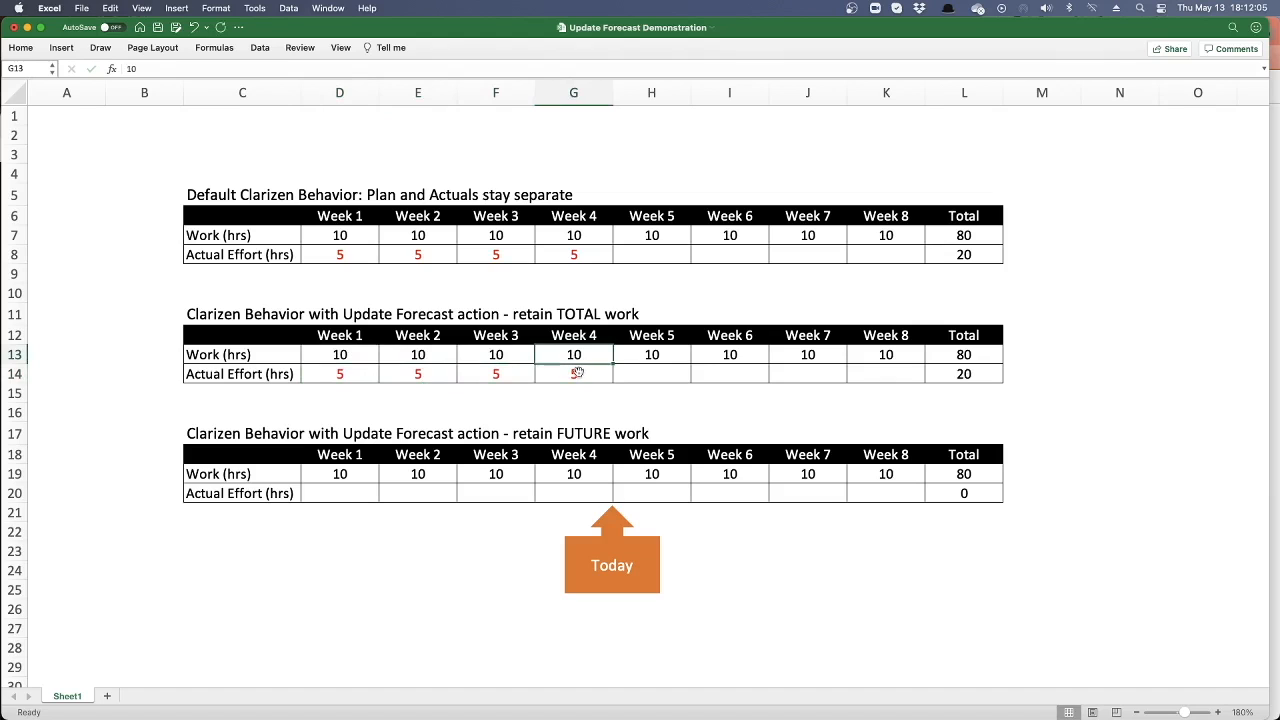
left_click(359, 376)
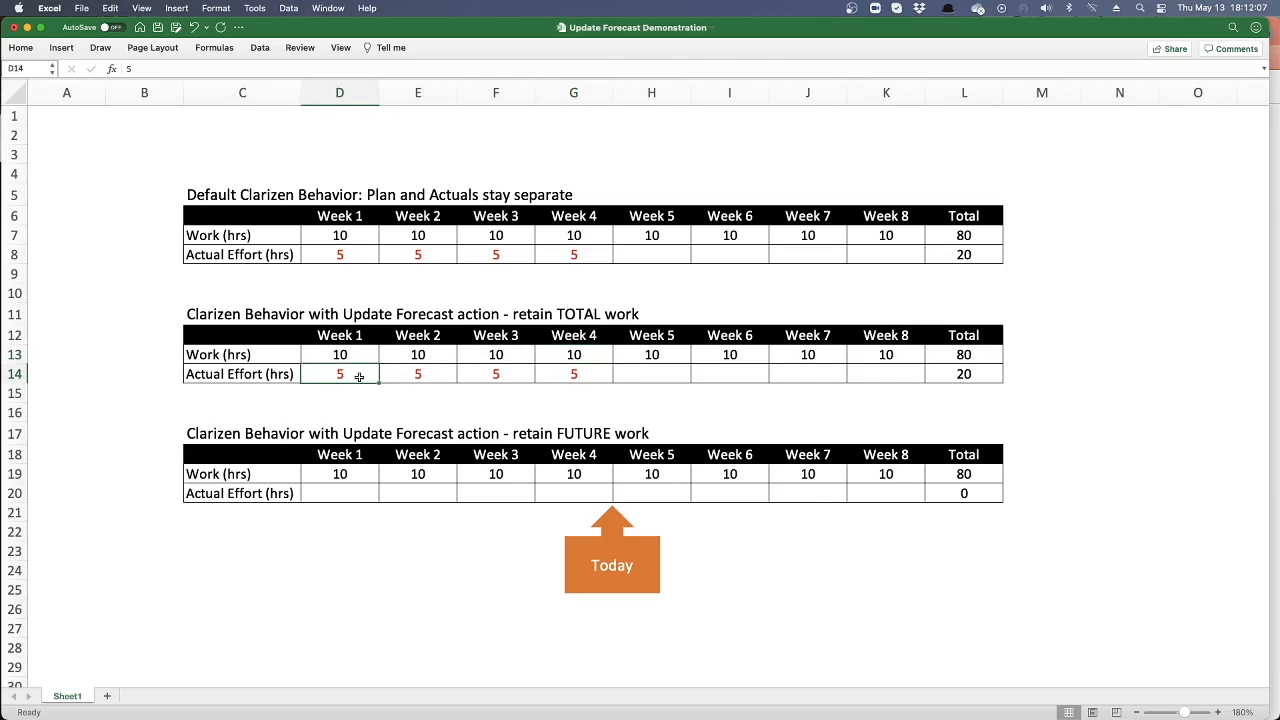
key("Right")
key("Right")
key("Right")
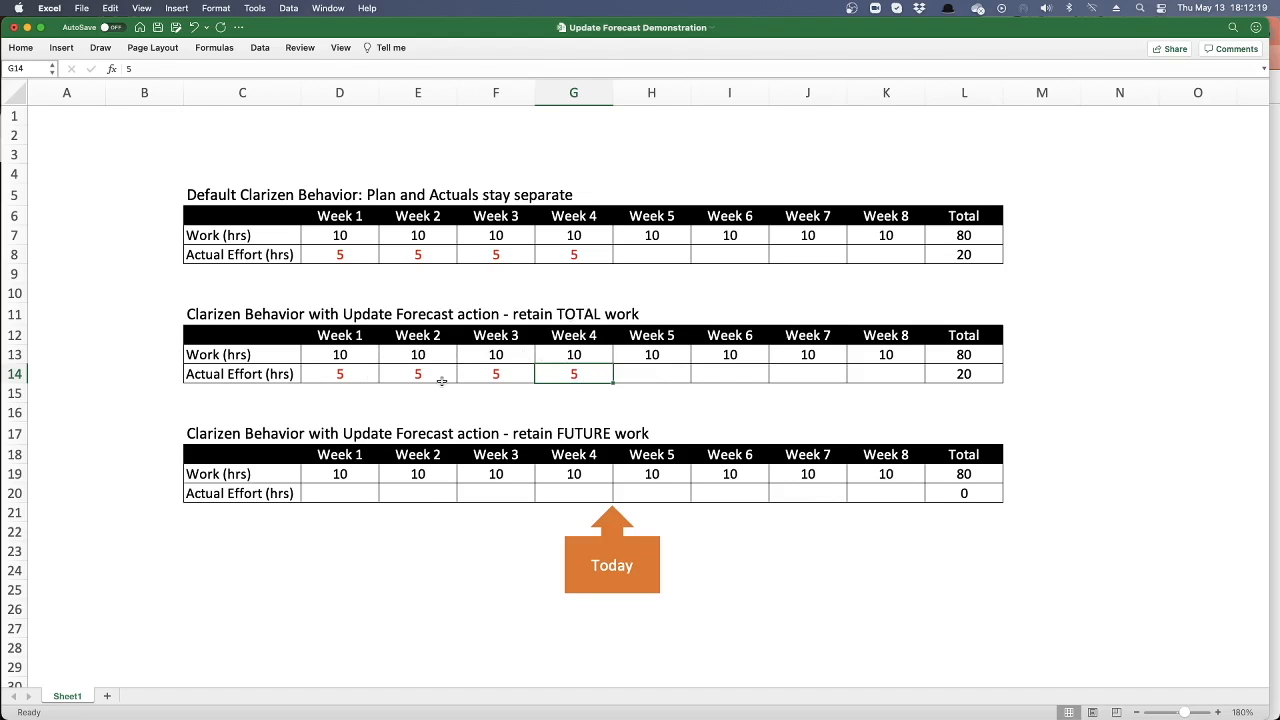
left_click(652, 358)
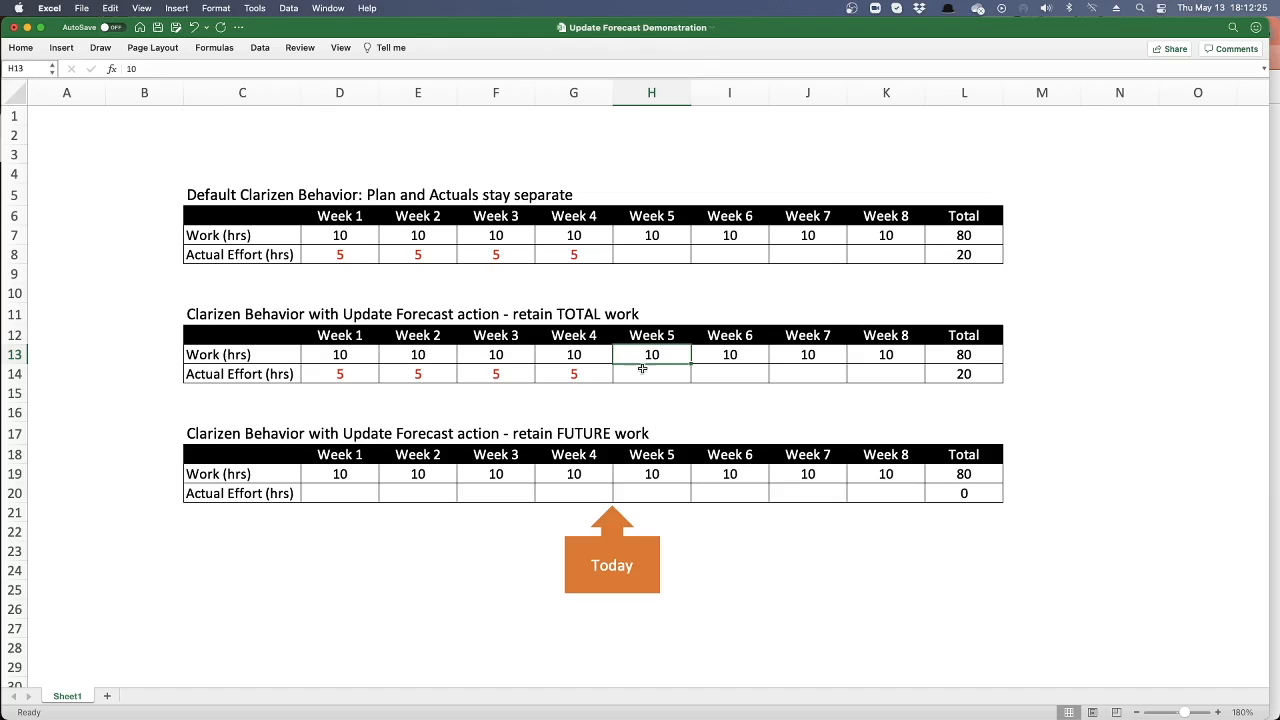
mouse_move(340, 374)
left_mouse_down()
mouse_move(611, 373)
mouse_move(611, 349)
left_mouse_up()
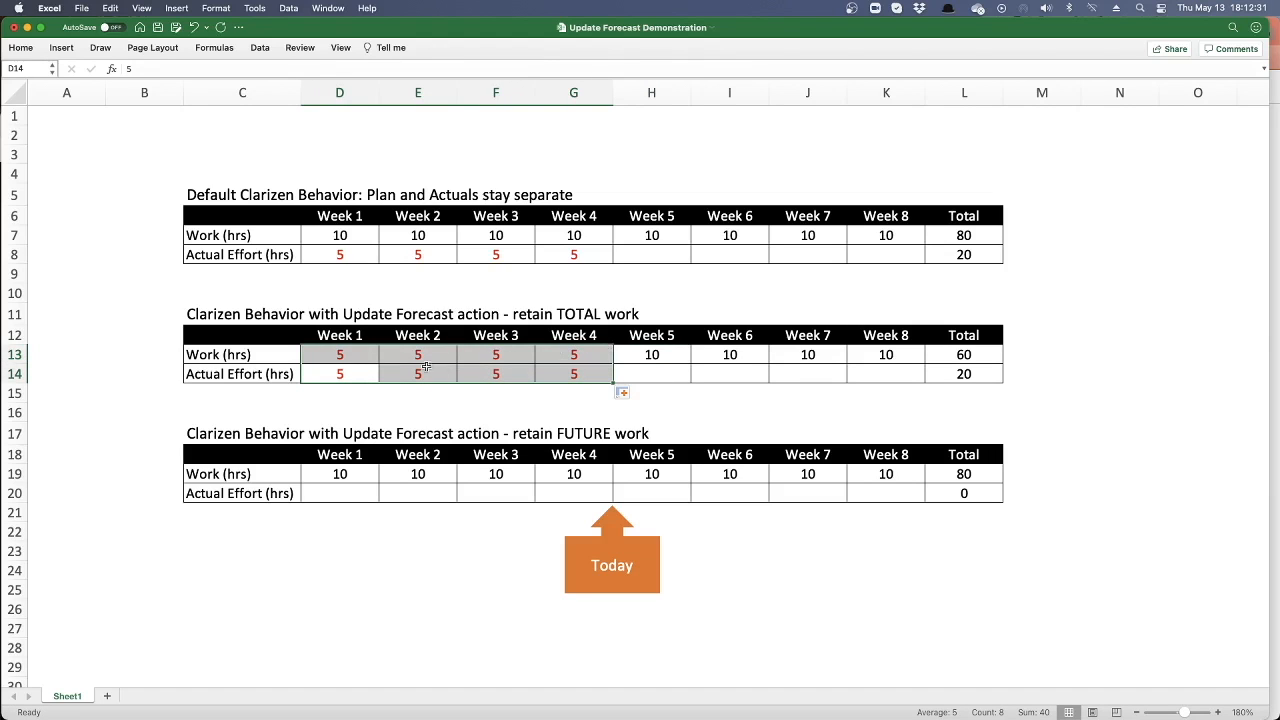
- Review the reduced Week 2–4 planned work in the retain TOTAL work table
left_click(368, 356)
left_click(418, 355)
left_click(503, 355)
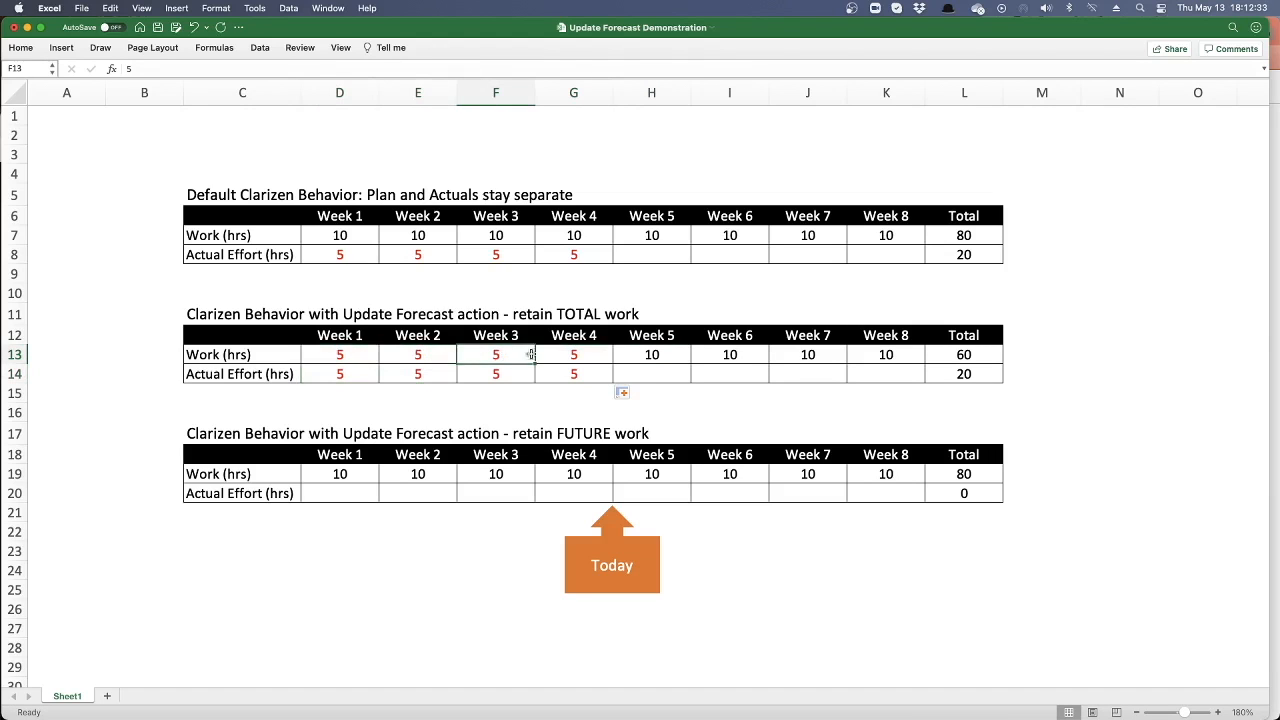
left_click(574, 354)
- Set Weeks 5–8 work in H13:K13 to 15 hours each and confirm the L13 total of 80
left_click(652, 356)
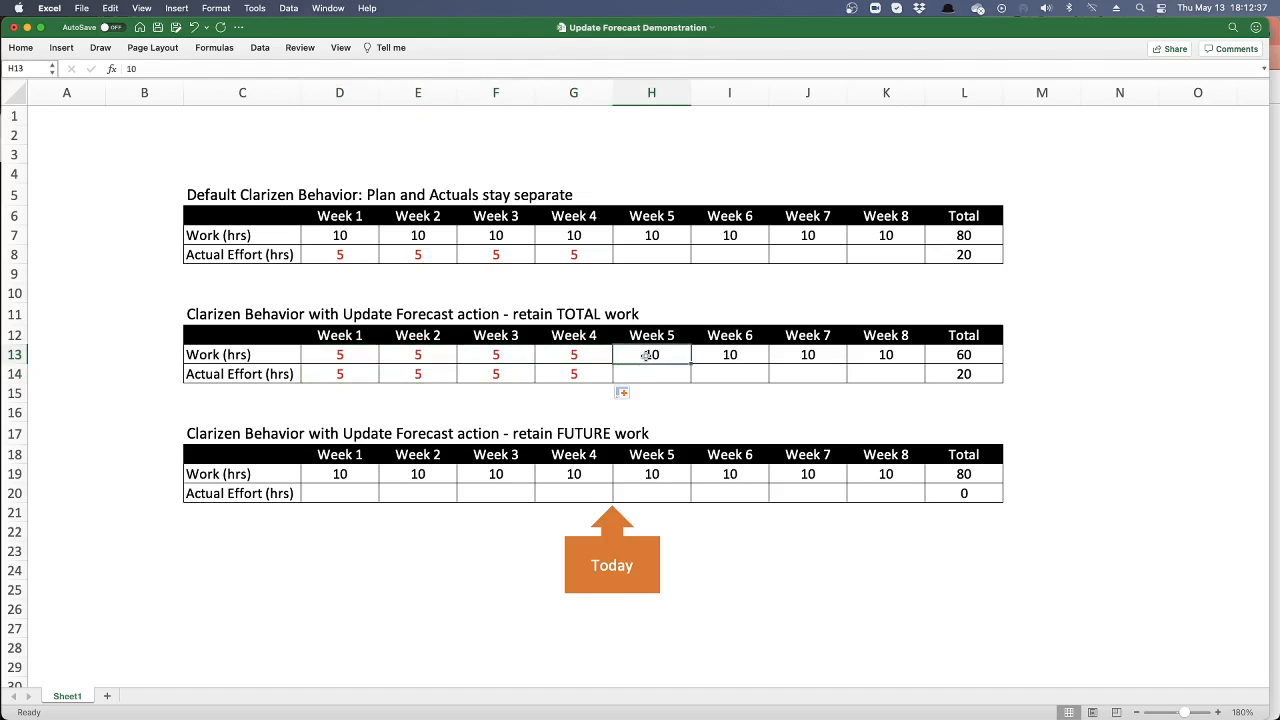
type("15")
key("Tab")
type("15")
key("Tab")
type("15")
key("Tab")
type("1")
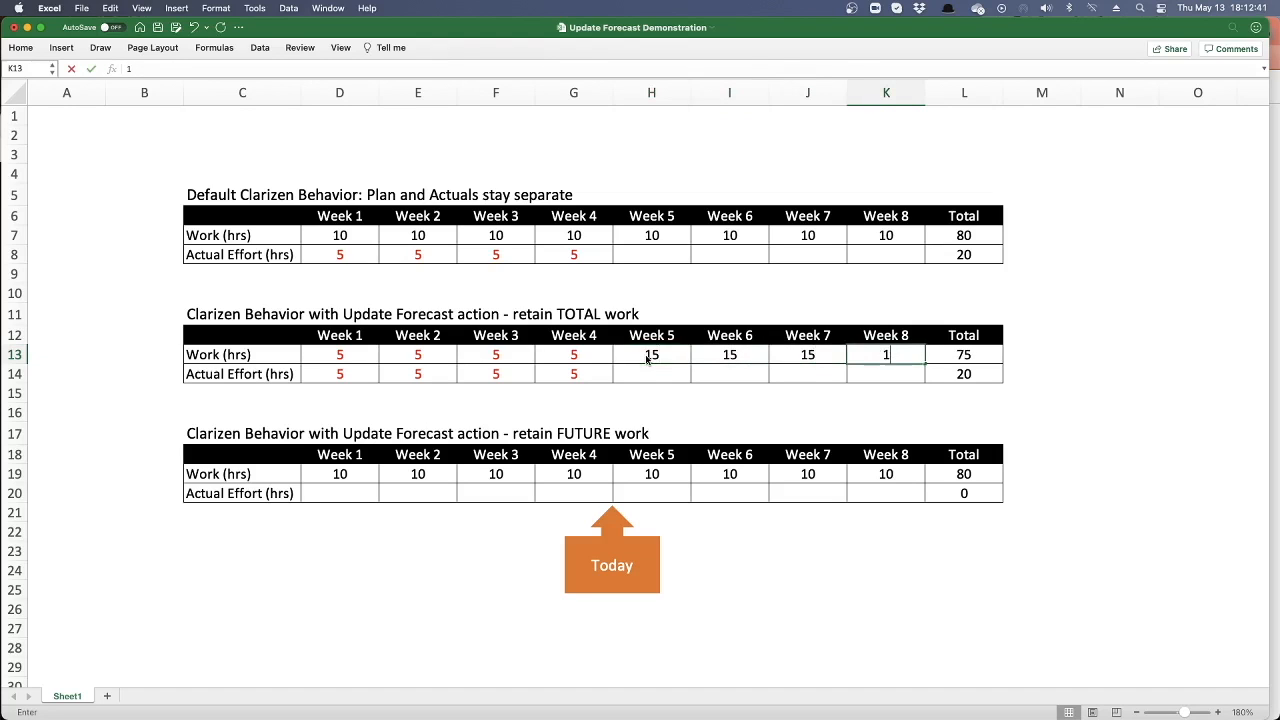
type("5")
left_click(655, 372)
left_click(966, 354)
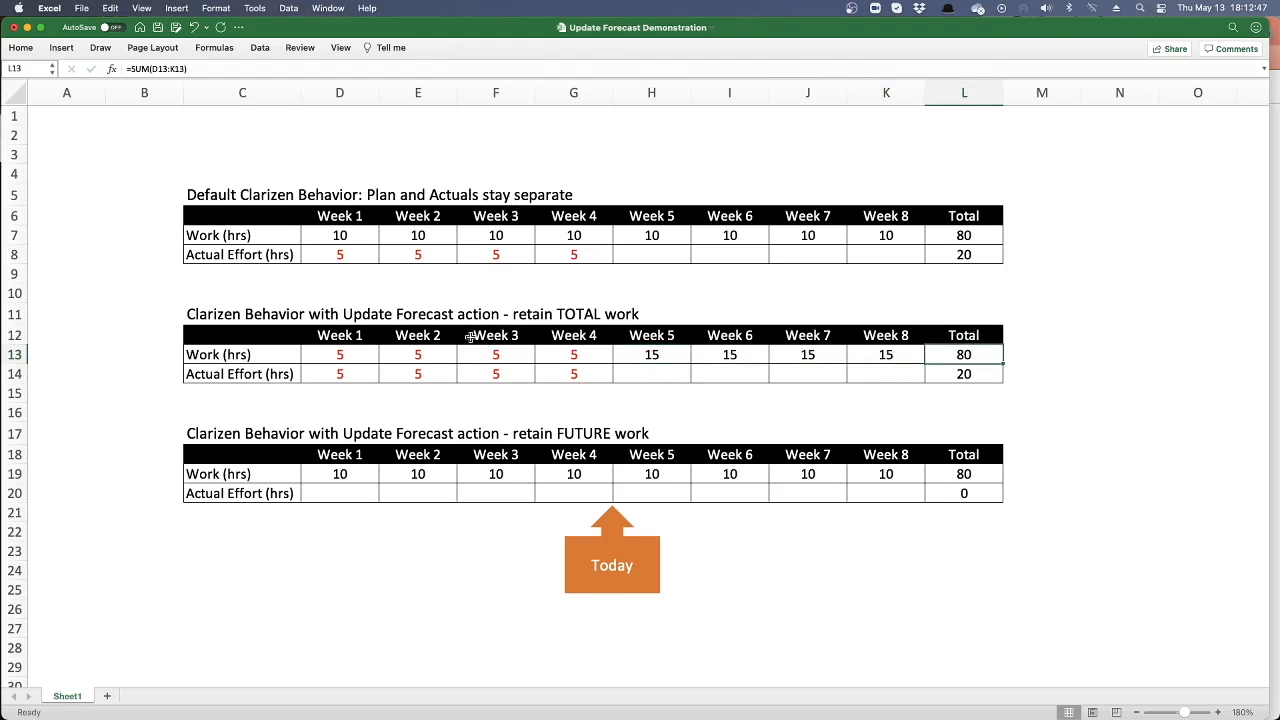
- Review the TOTAL table's 5-hour Weeks 1–4 values and move to the retain FUTURE work table
left_click(365, 355)
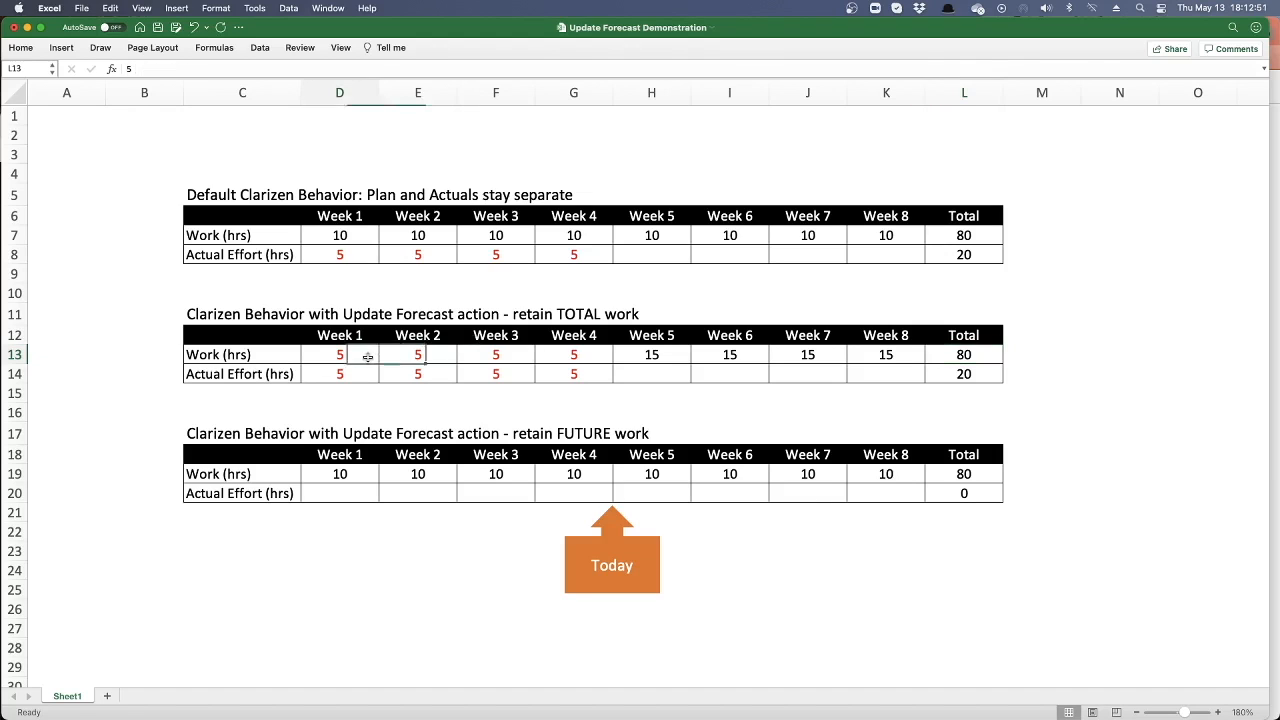
left_click(410, 356)
left_click(496, 356)
left_click(590, 378)
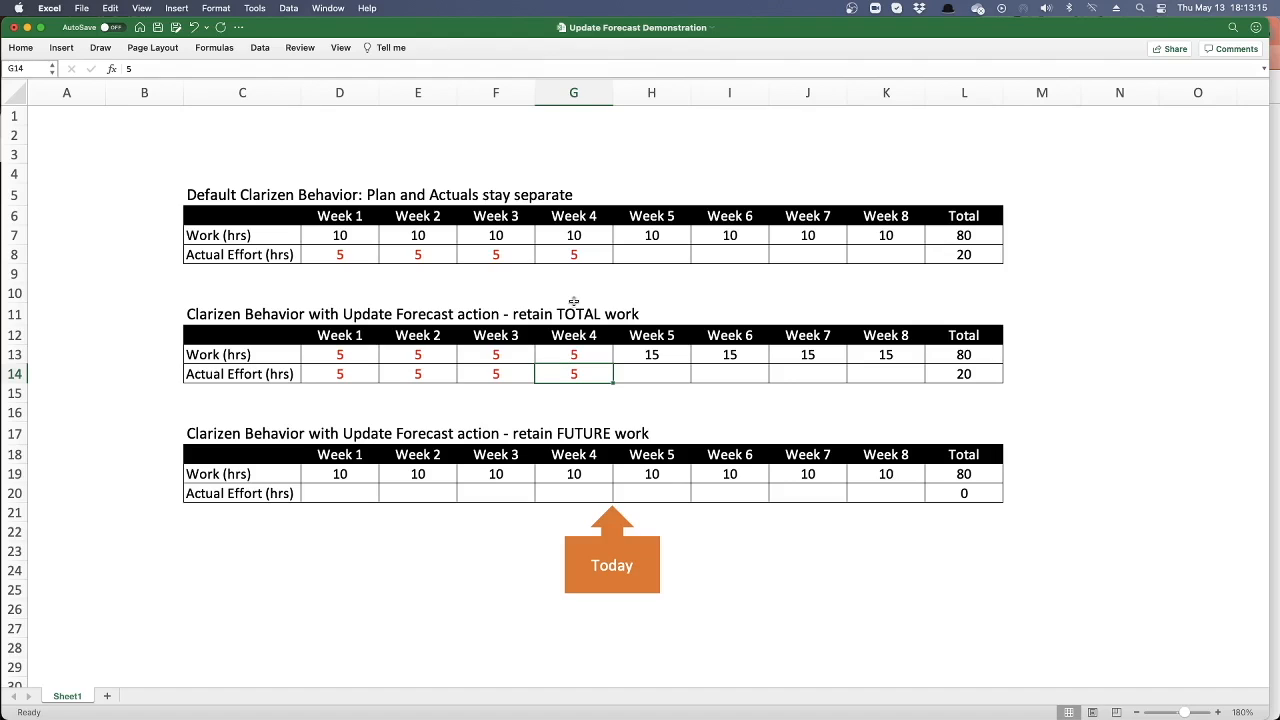
left_click(573, 314)
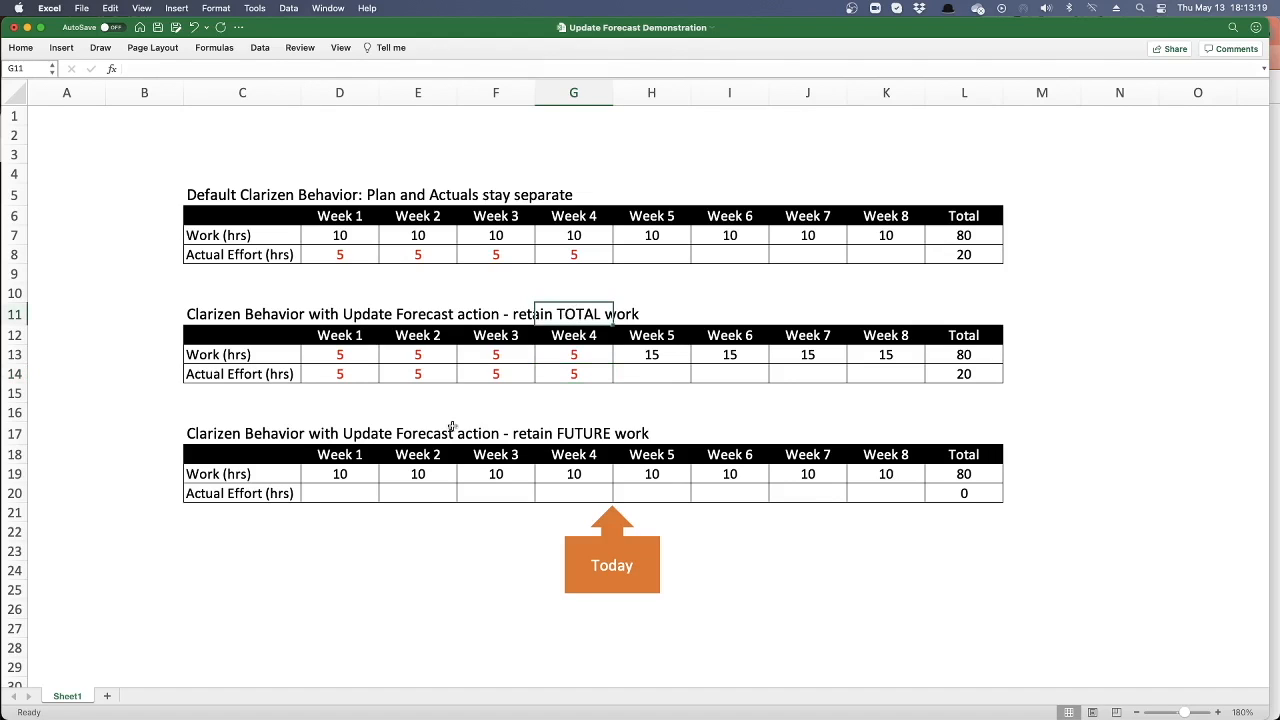
left_click(270, 437)
- Record 5 actual hours for Weeks 1–4 in D20:G20 of the retain FUTURE work table
left_click(344, 492)
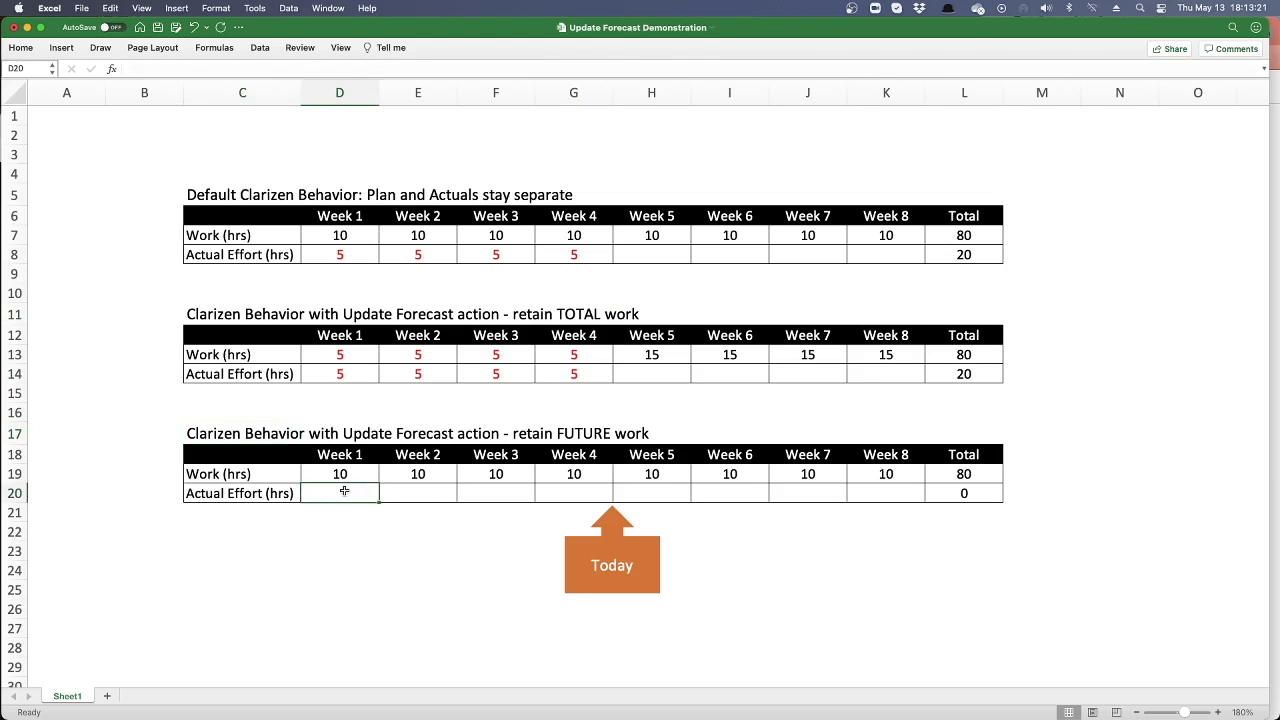
type("5")
left_click(418, 493)
type("5")
left_click(495, 493)
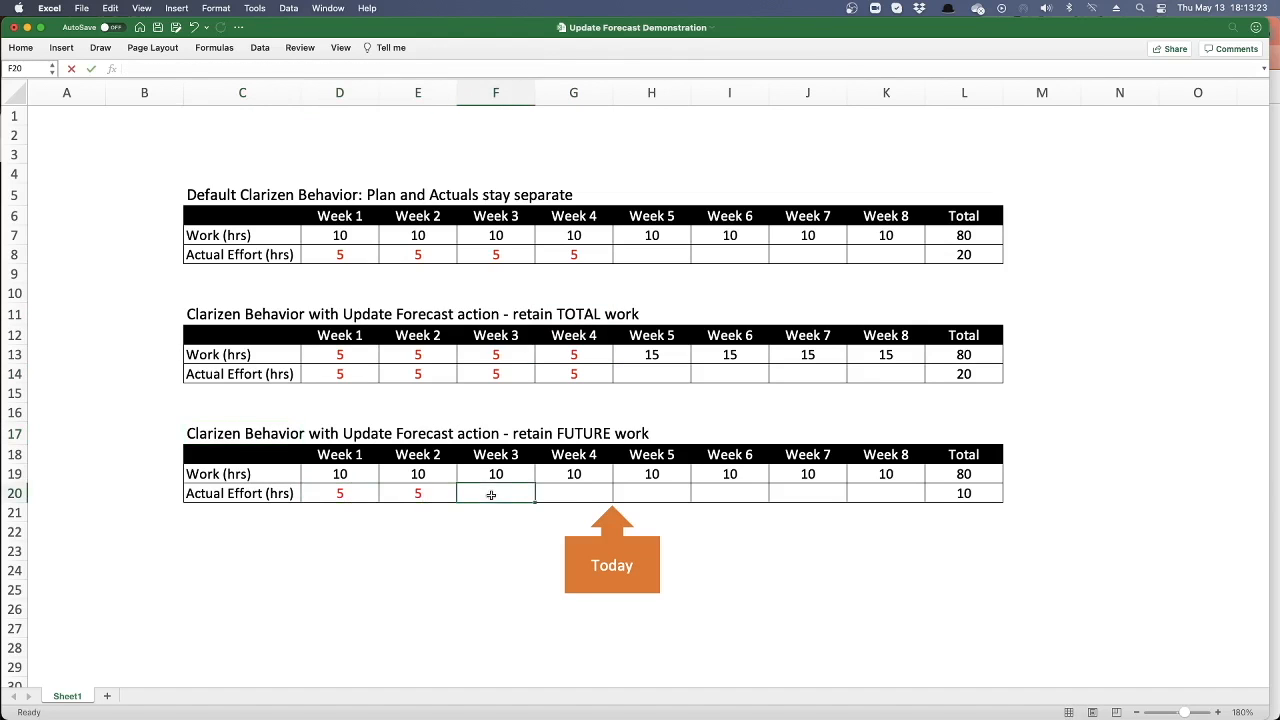
type("5")
left_click(573, 495)
type("5")
left_click(500, 548)
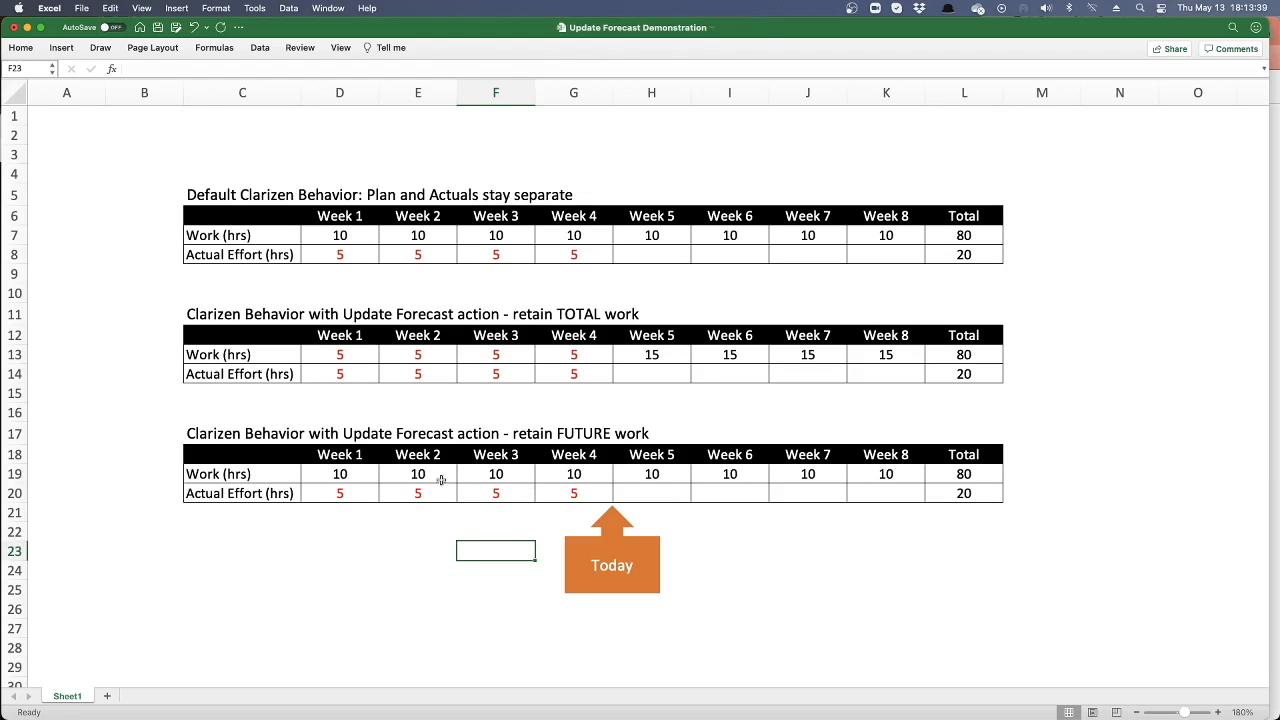
left_click_drag(356, 493, 573, 493)
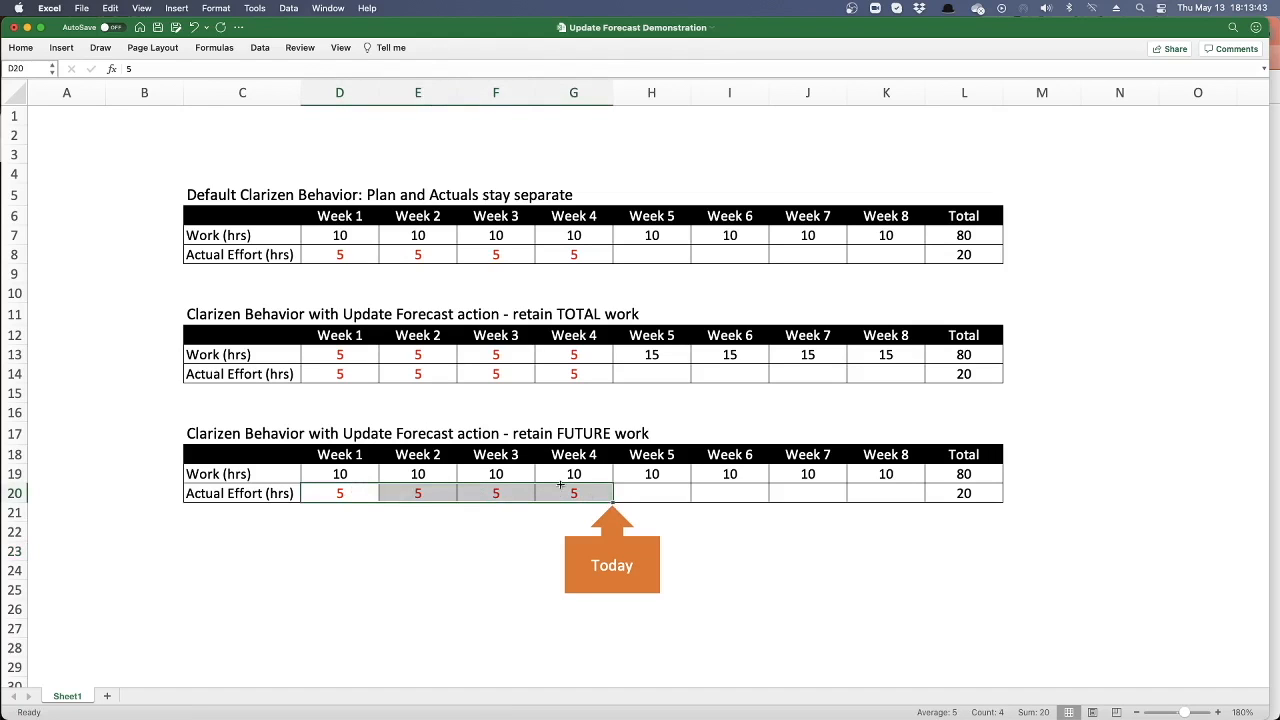
- Fill the 5-hour actuals up into Weeks 1–4 work in row 19 and confirm the L19 total of 60
left_click(655, 474)
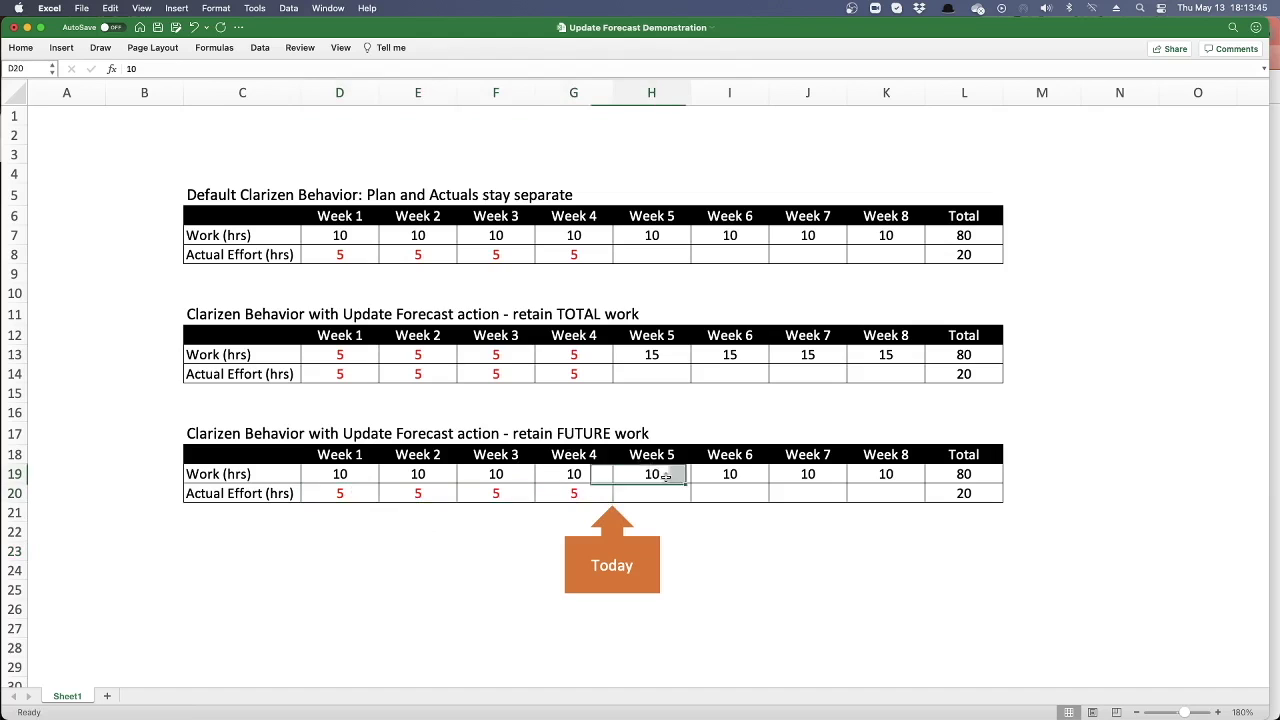
left_click(729, 474)
left_click(800, 476)
left_click(880, 474)
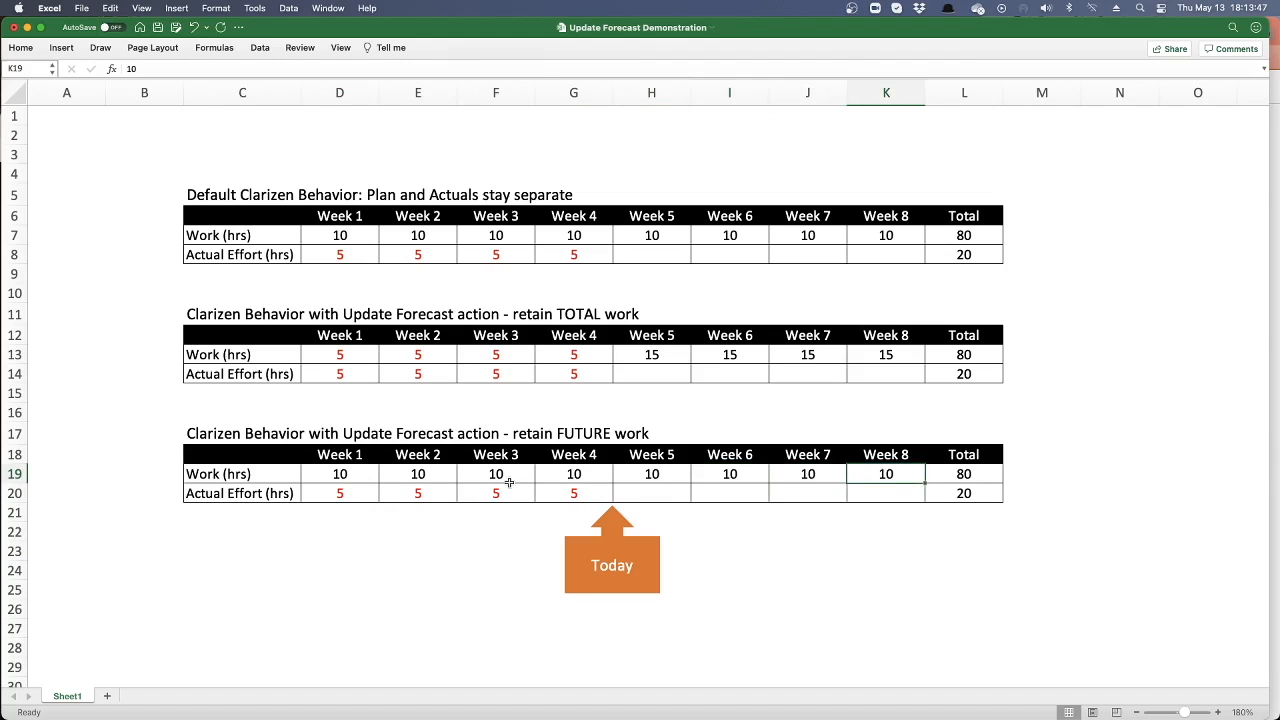
mouse_move(350, 492)
left_mouse_down()
mouse_move(575, 492)
mouse_move(607, 466)
left_mouse_up()
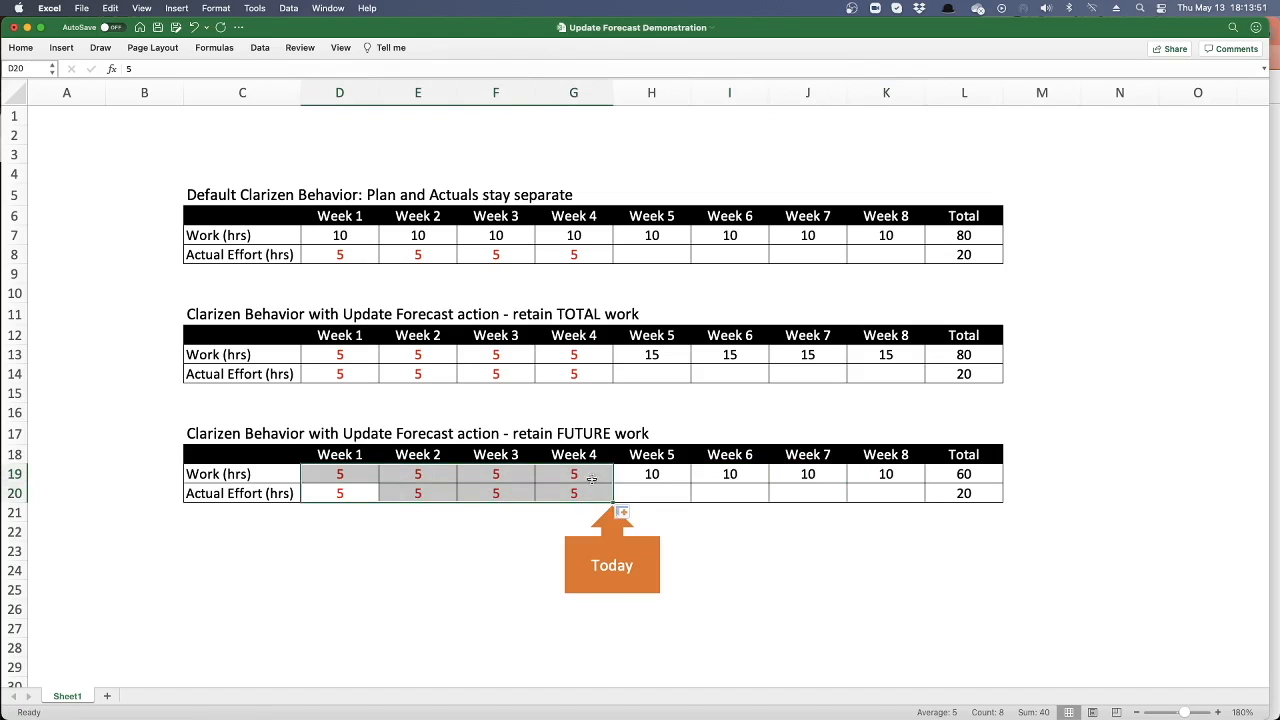
left_click(651, 474)
left_click(729, 482)
left_click(786, 472)
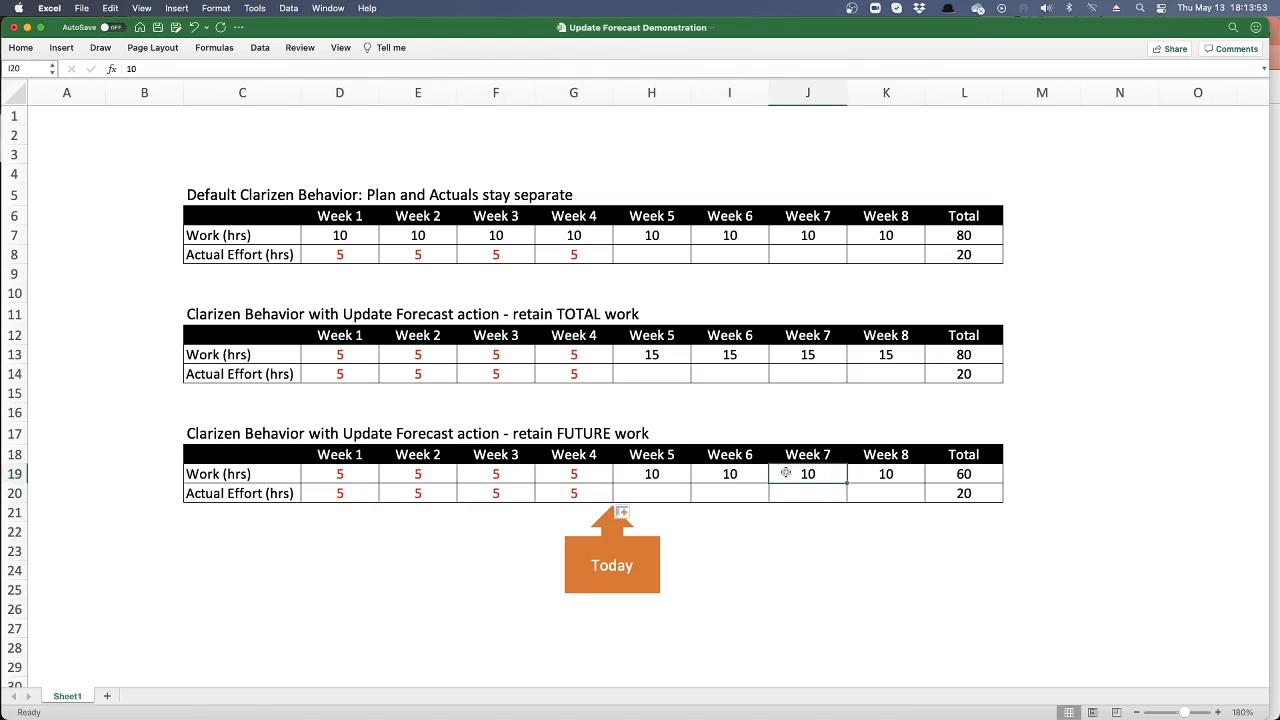
left_click(881, 474)
left_click(957, 474)
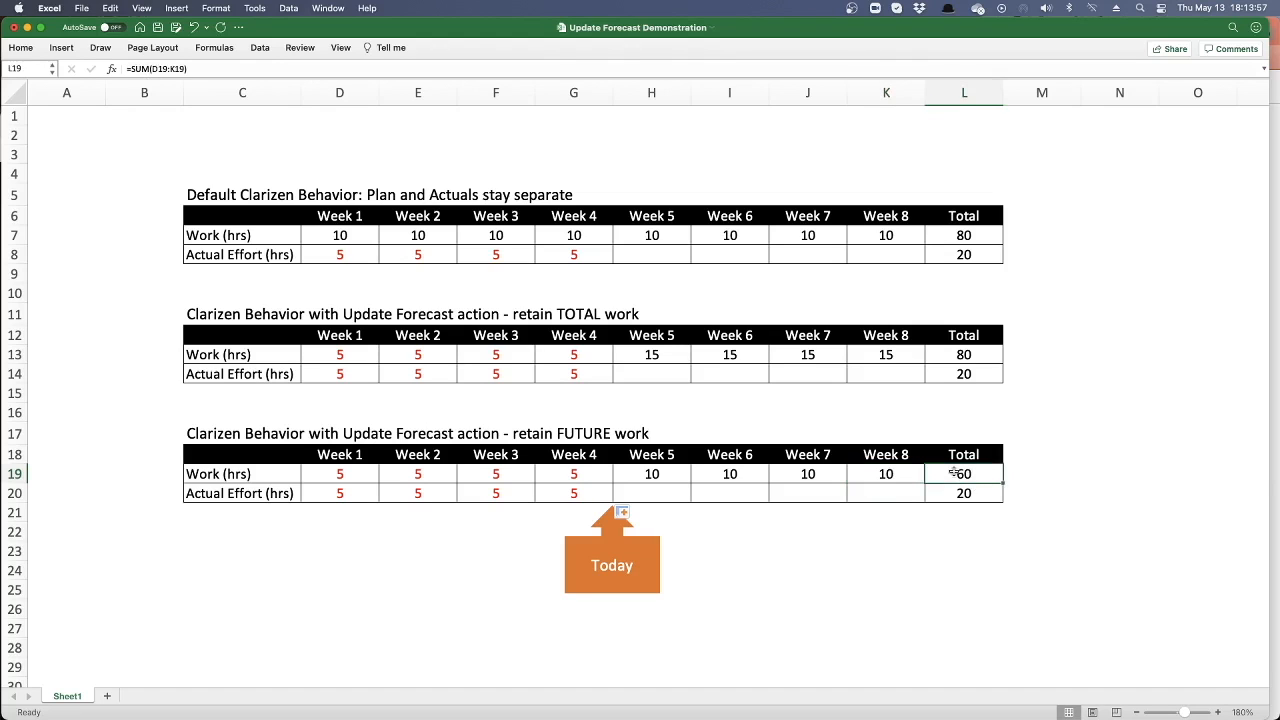
left_click(198, 313)
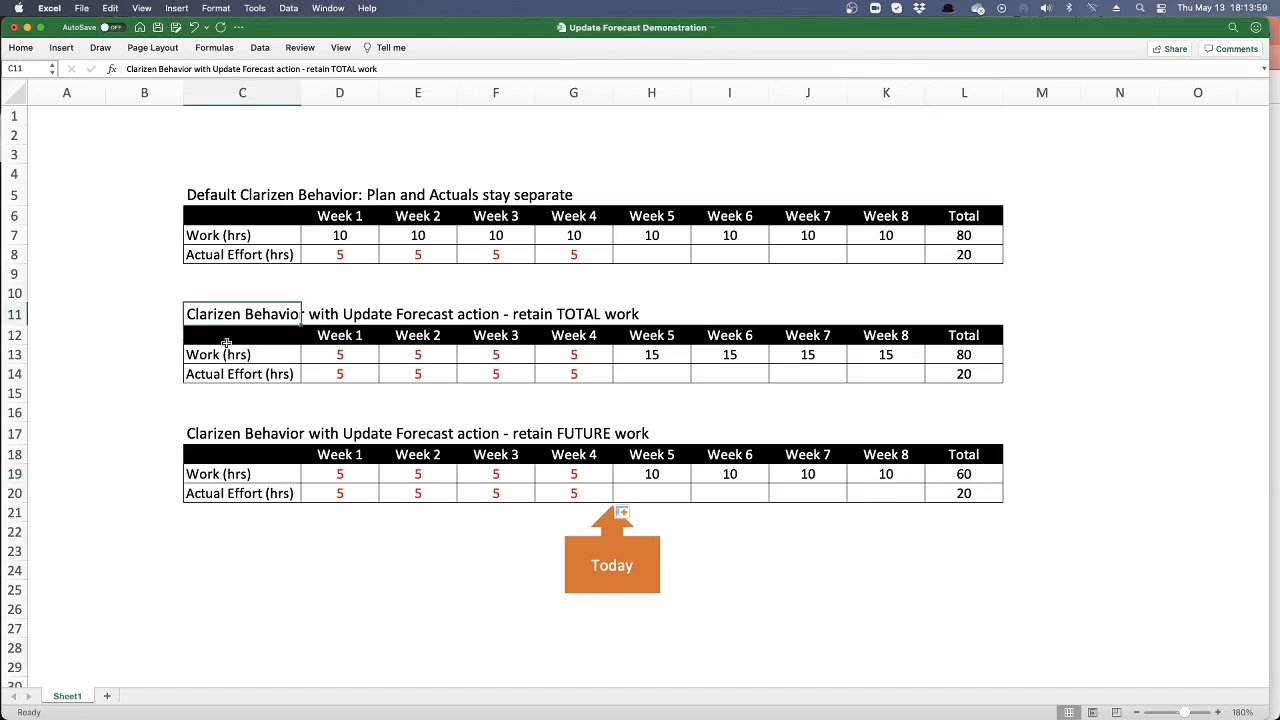
left_click(240, 432)
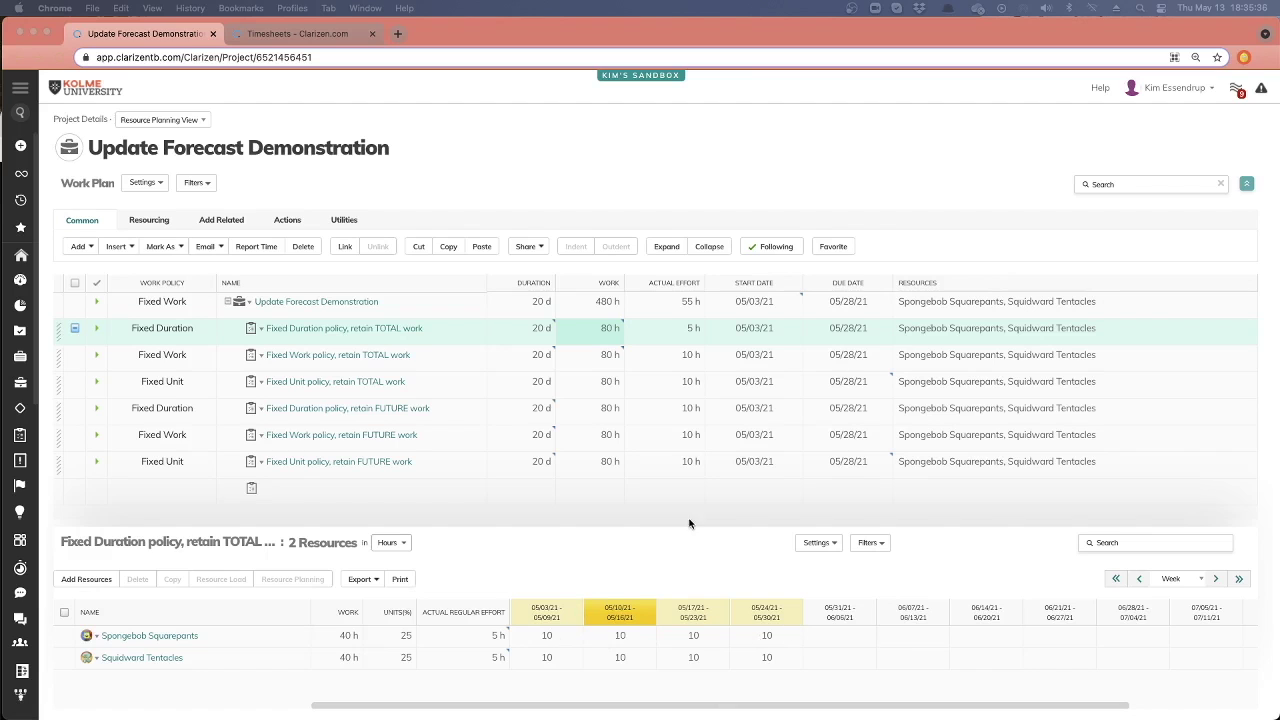
- Review team members' Monday timesheet hours on the tasks, then return to the project work plan
left_click(297, 34)
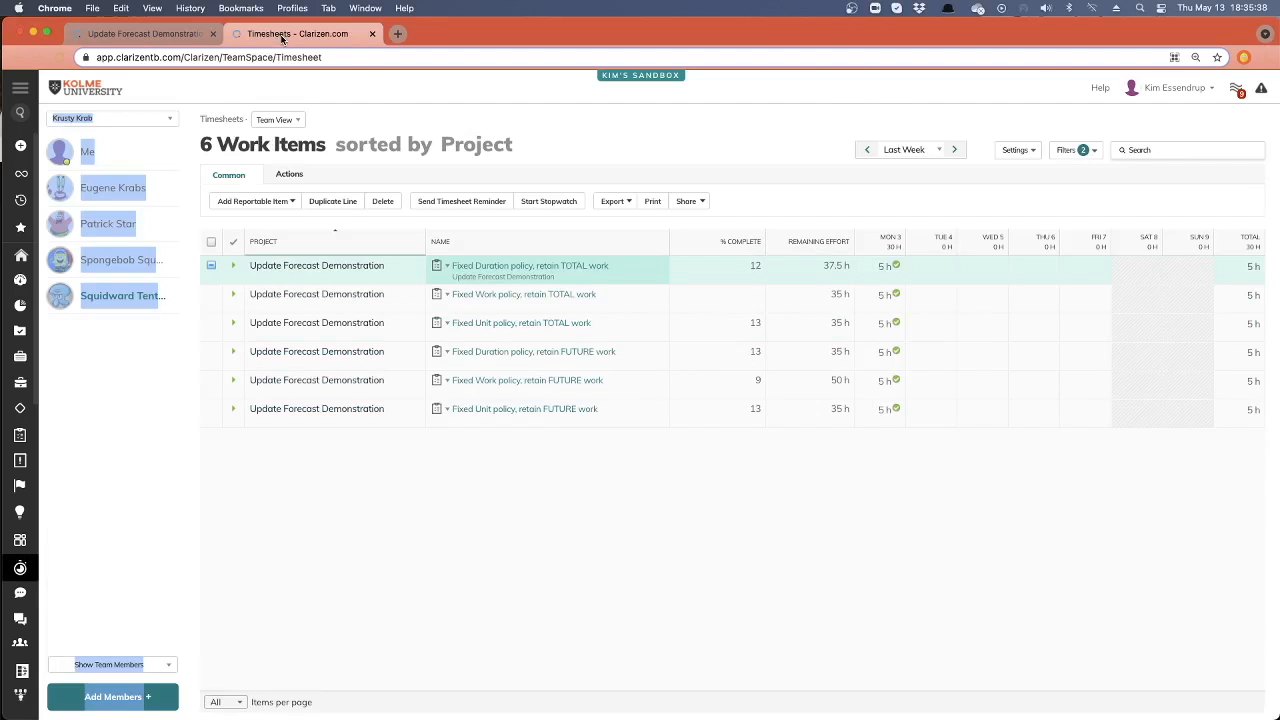
left_click(125, 424)
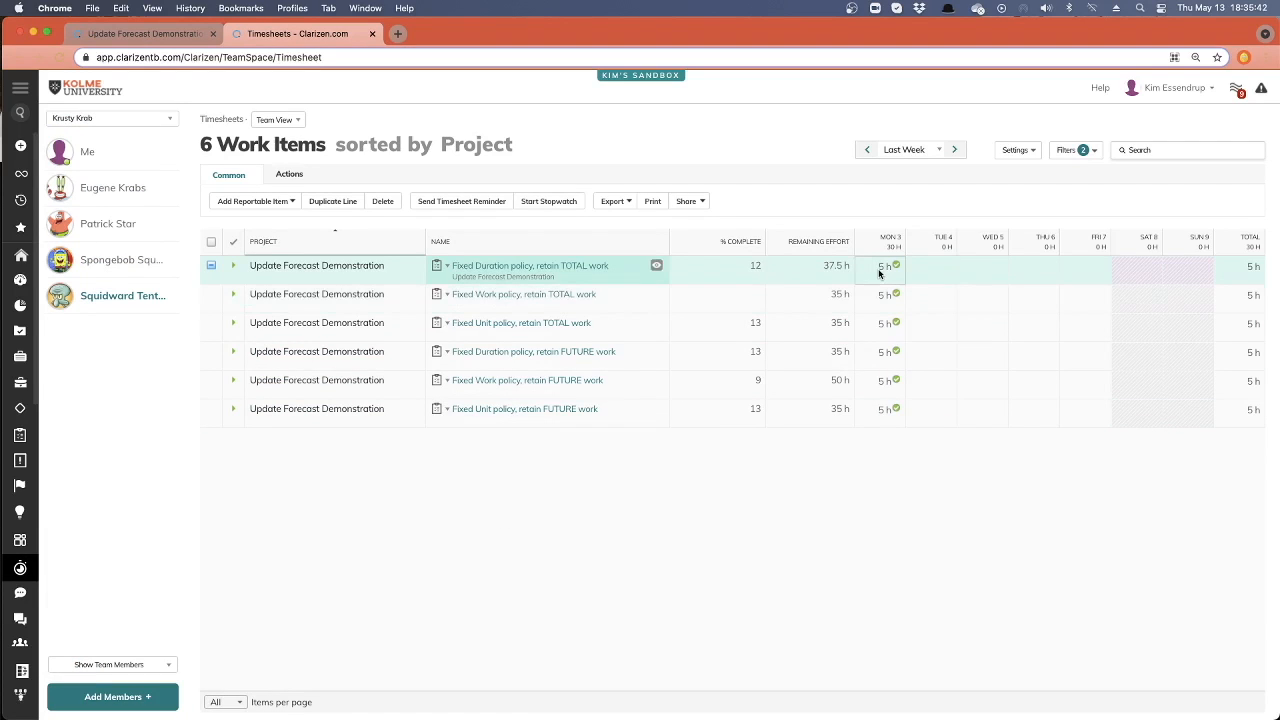
left_click(881, 299)
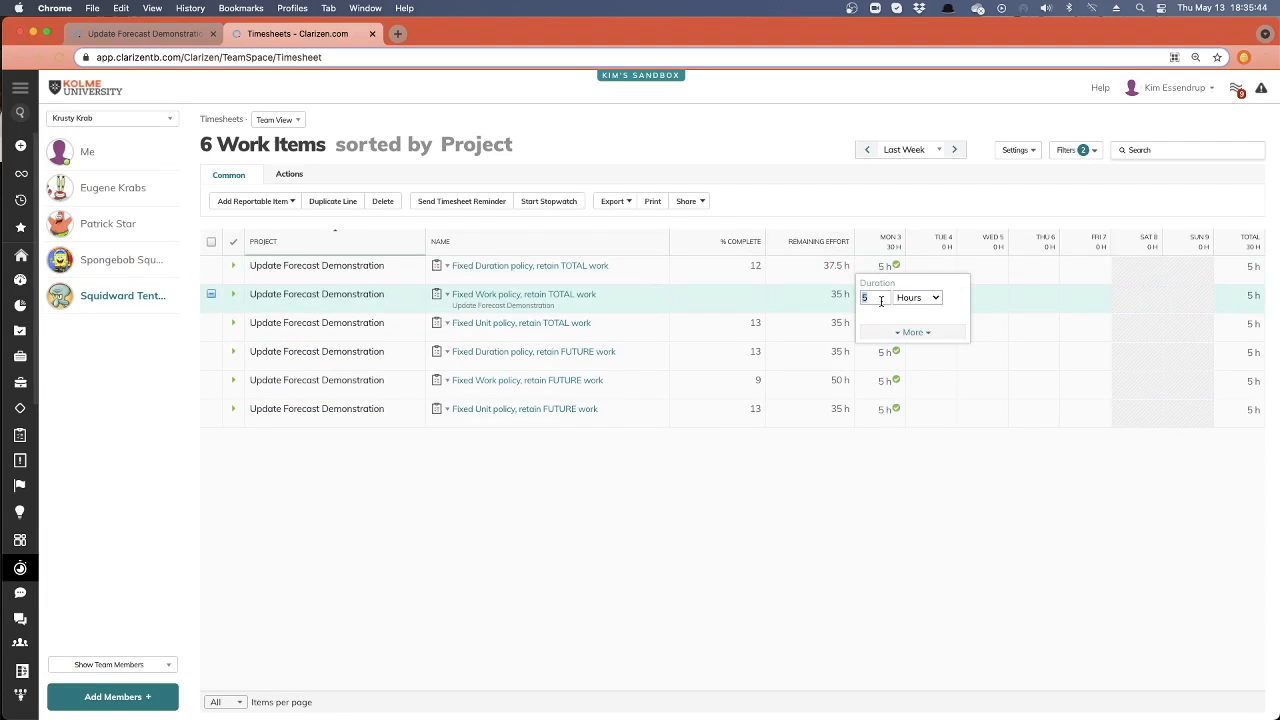
key("Return")
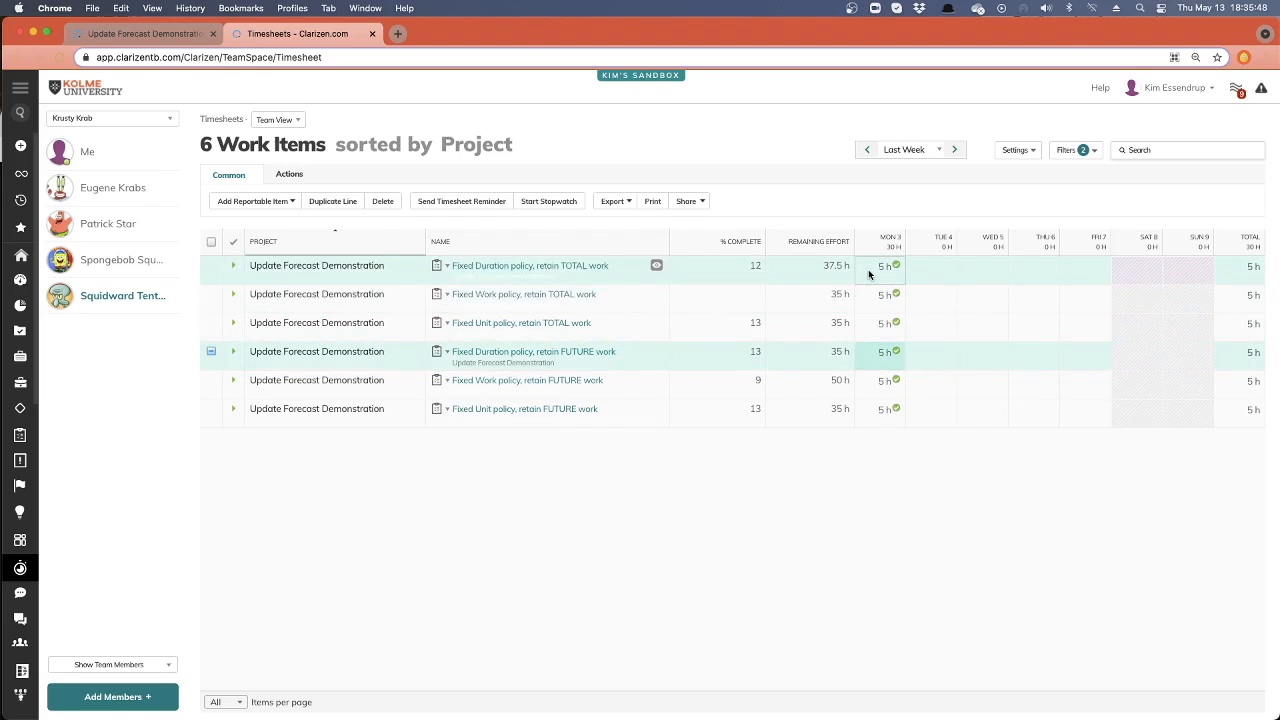
left_click(872, 417)
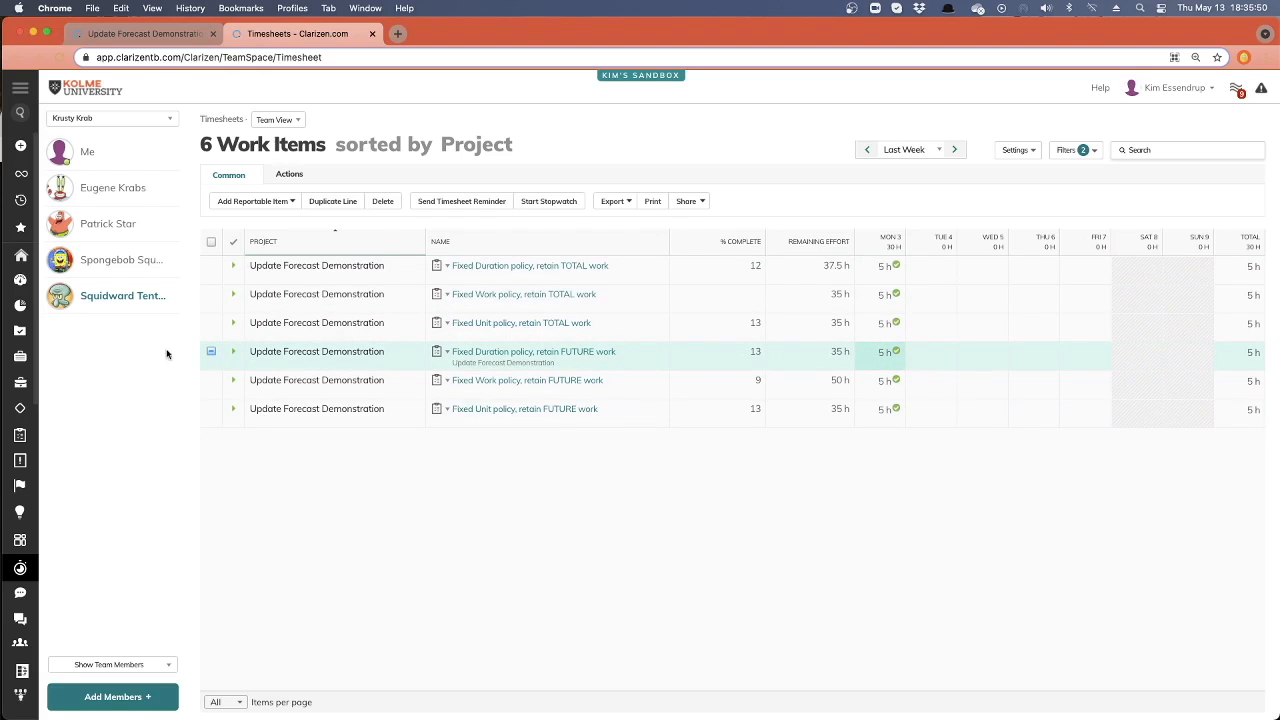
left_click(113, 260)
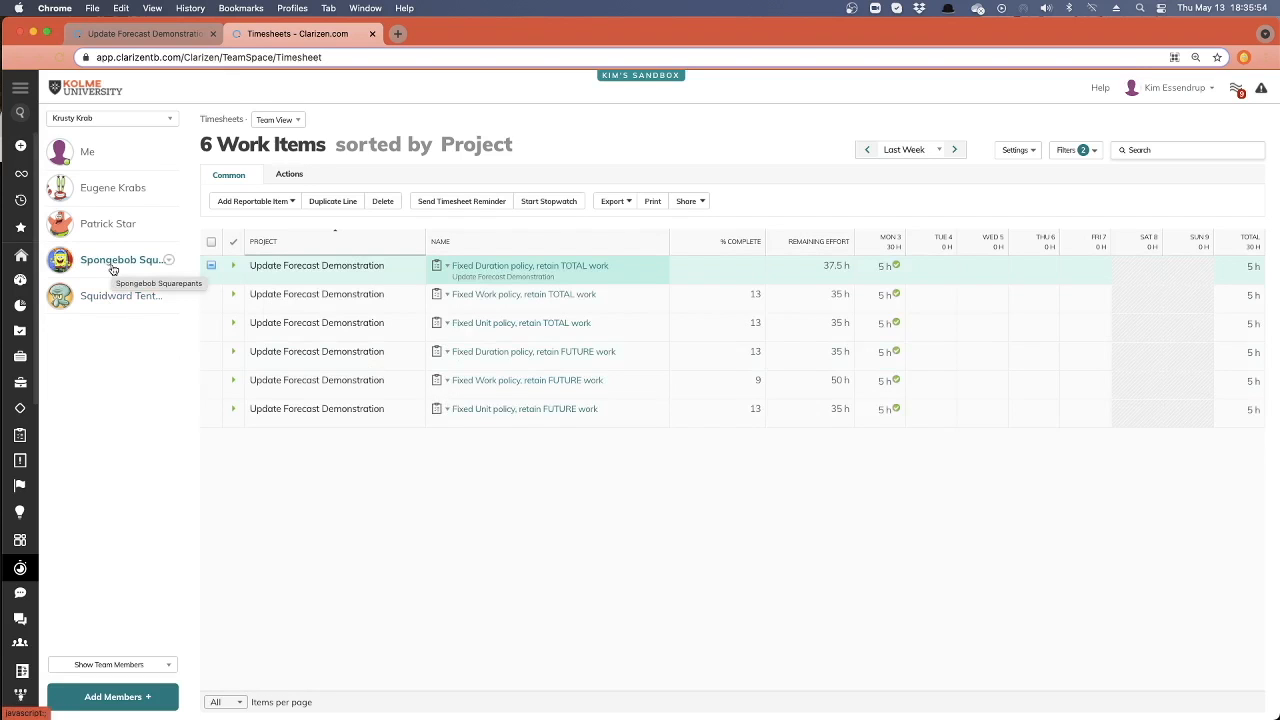
left_click(140, 34)
left_click(440, 354)
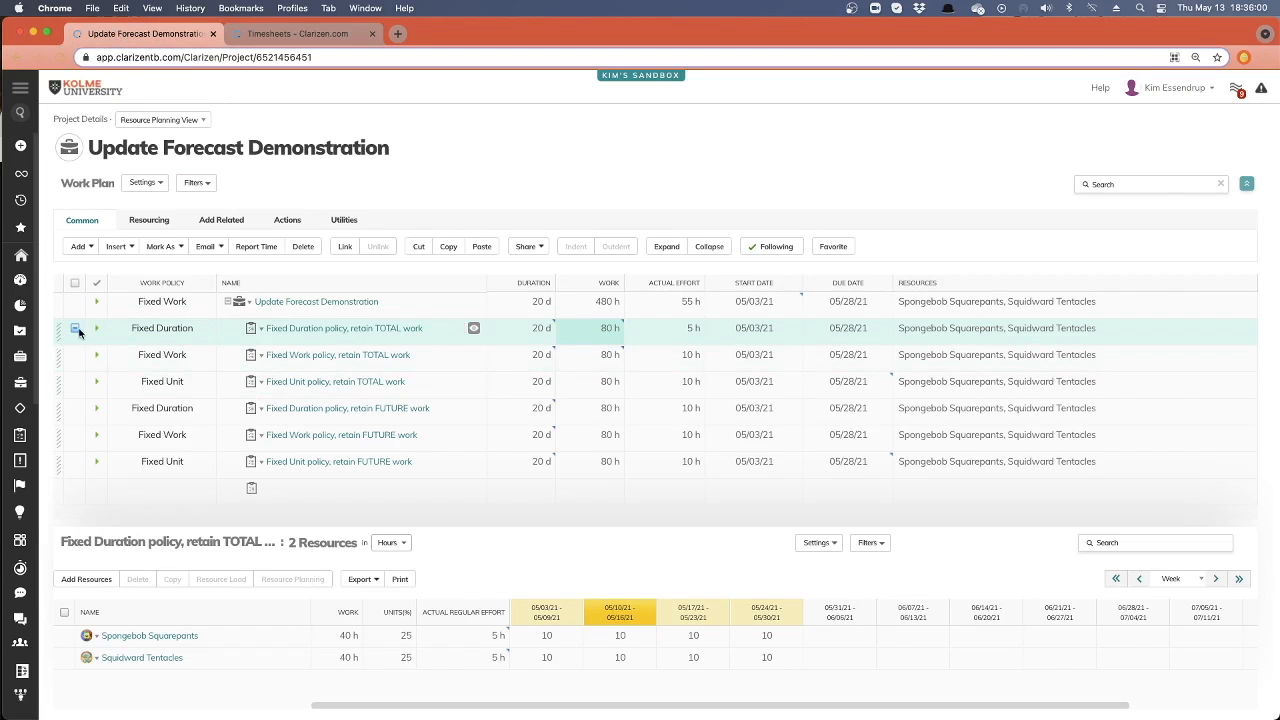
- Show the Resourcing actions and select the Fixed Duration policy, retain TOTAL work task
left_click(148, 220)
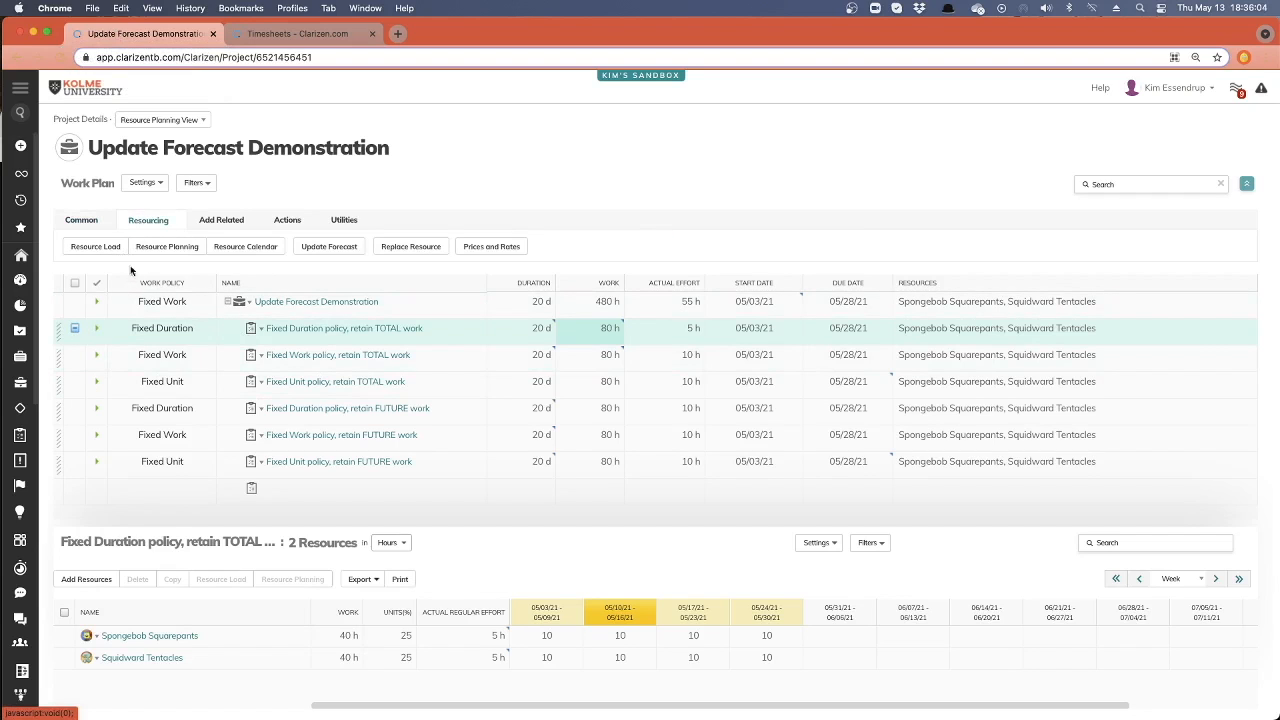
left_click(74, 301)
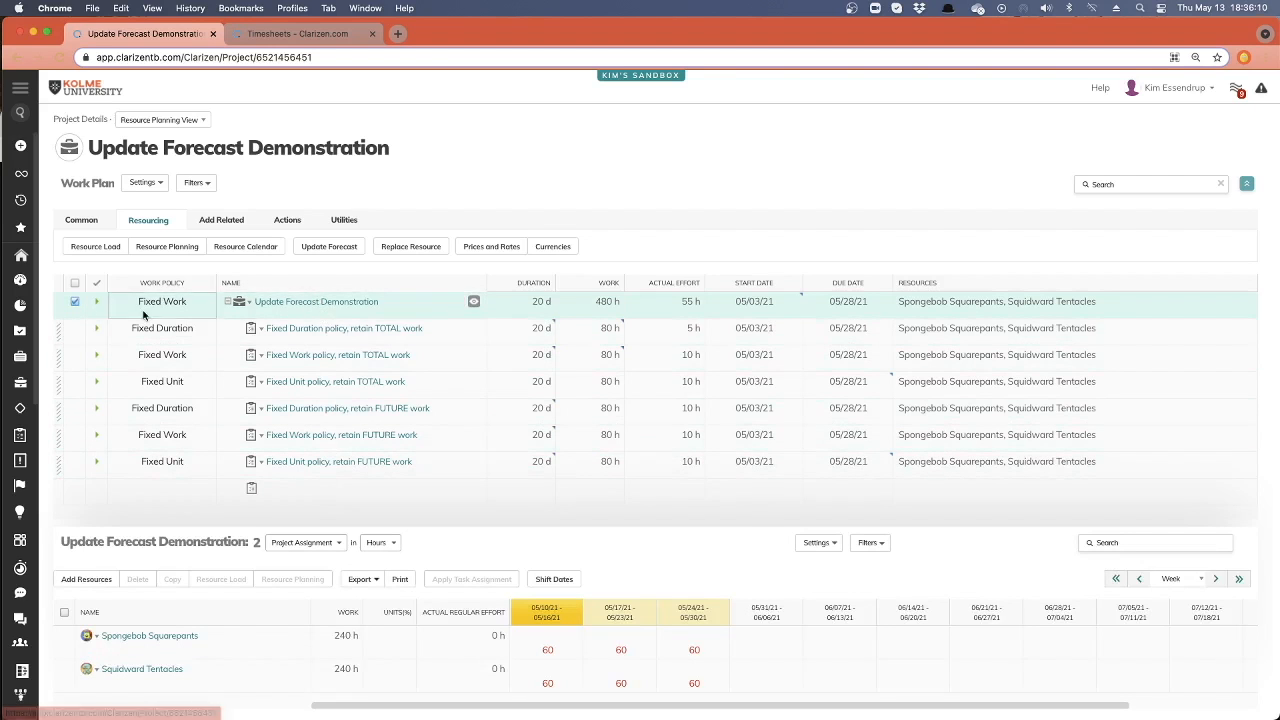
left_click(75, 301)
left_click(75, 328)
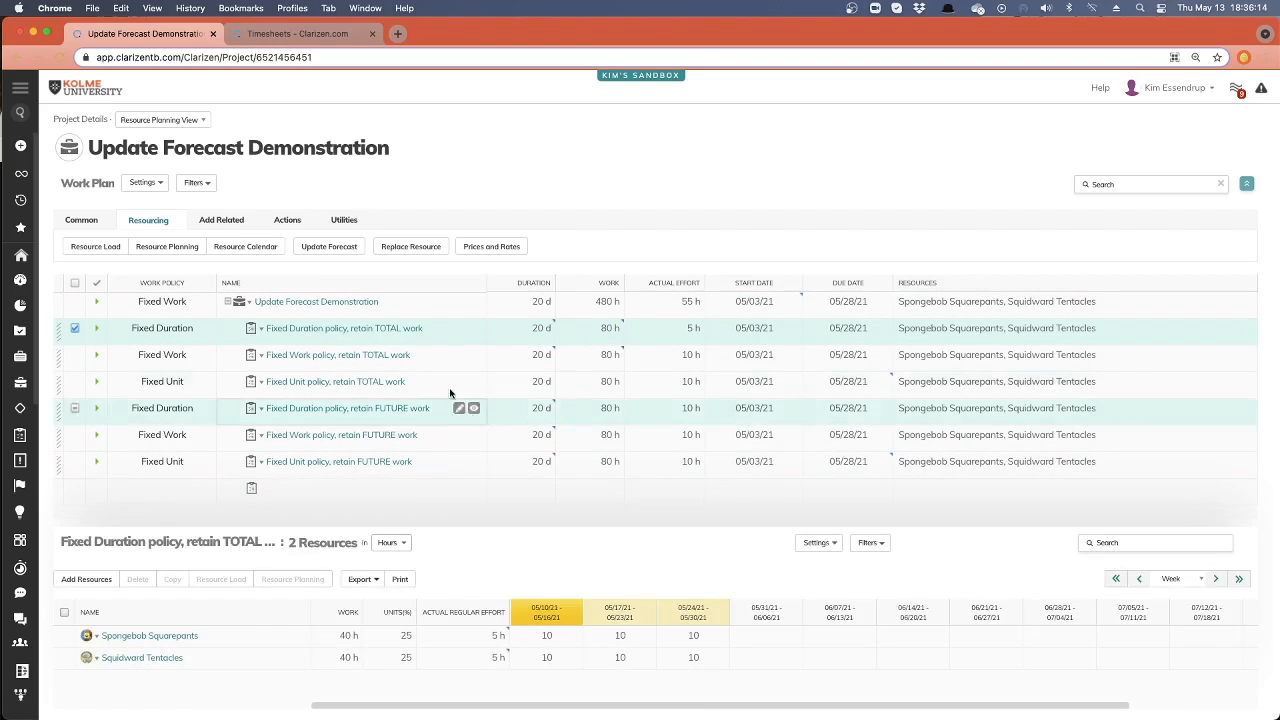
left_click(160, 356)
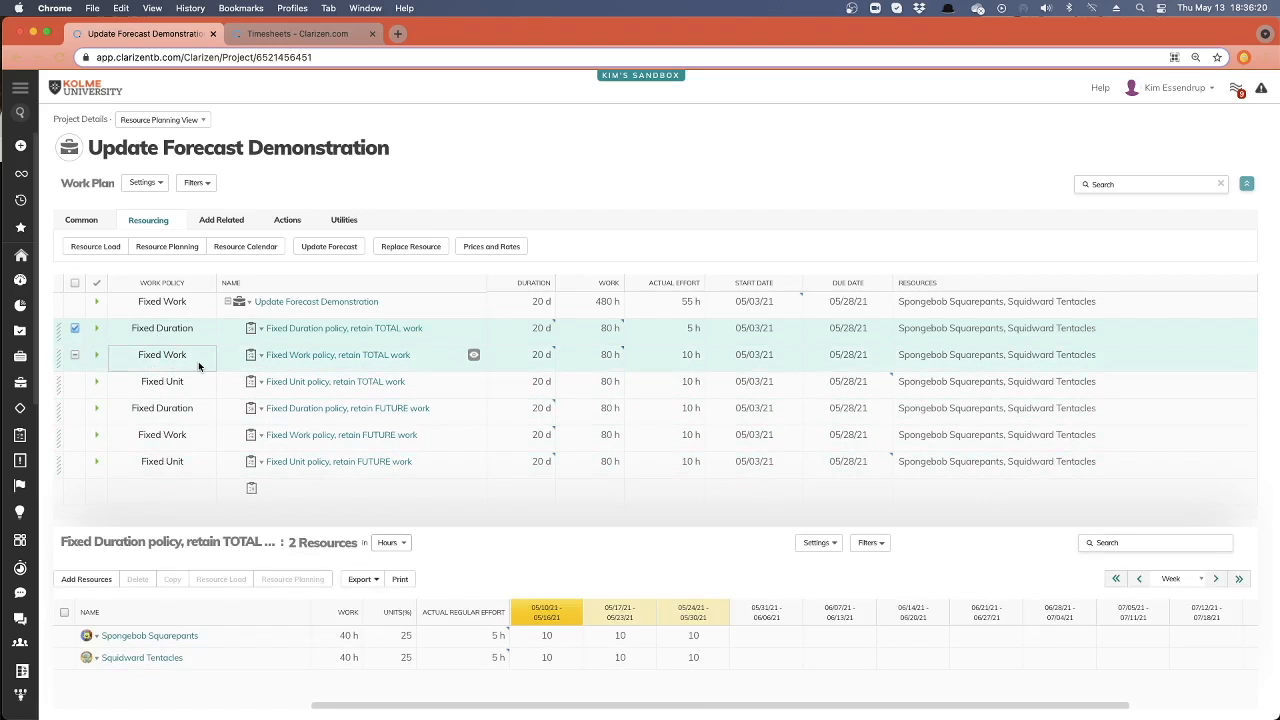
- Page the resource hours grid back a week and recheck the timesheets before returning to the work plan
left_click(1139, 578)
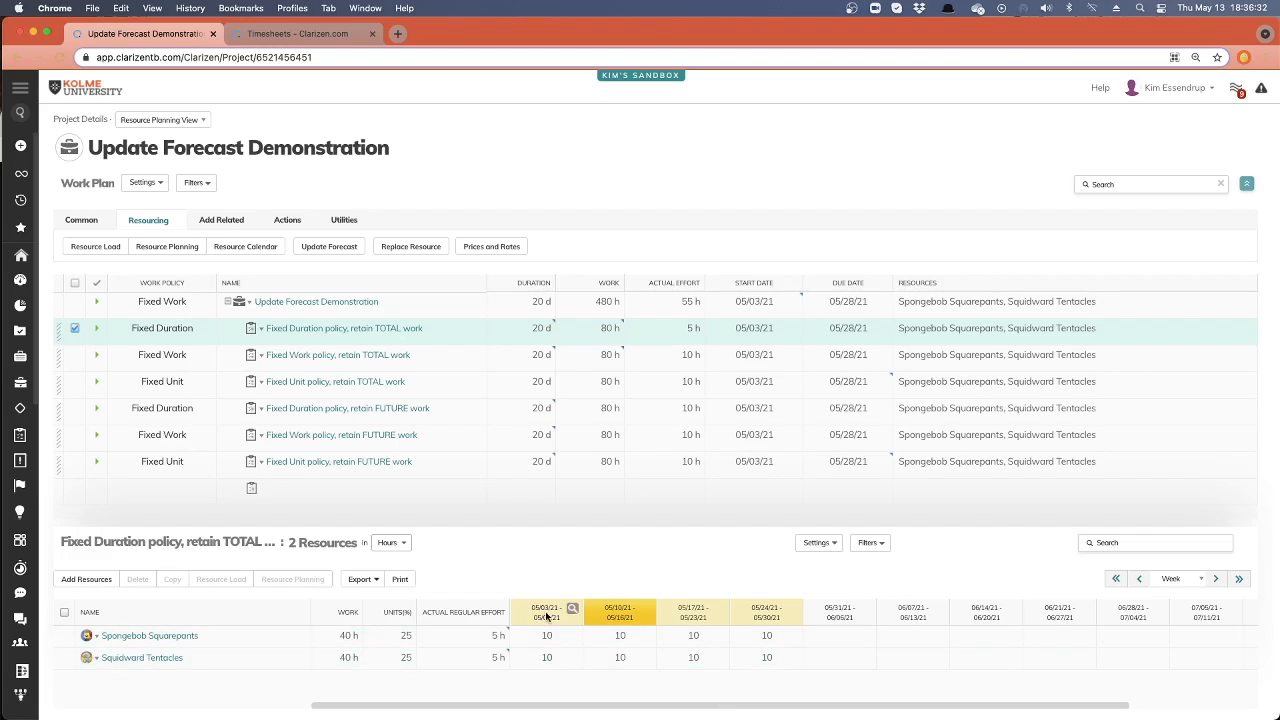
left_click(298, 34)
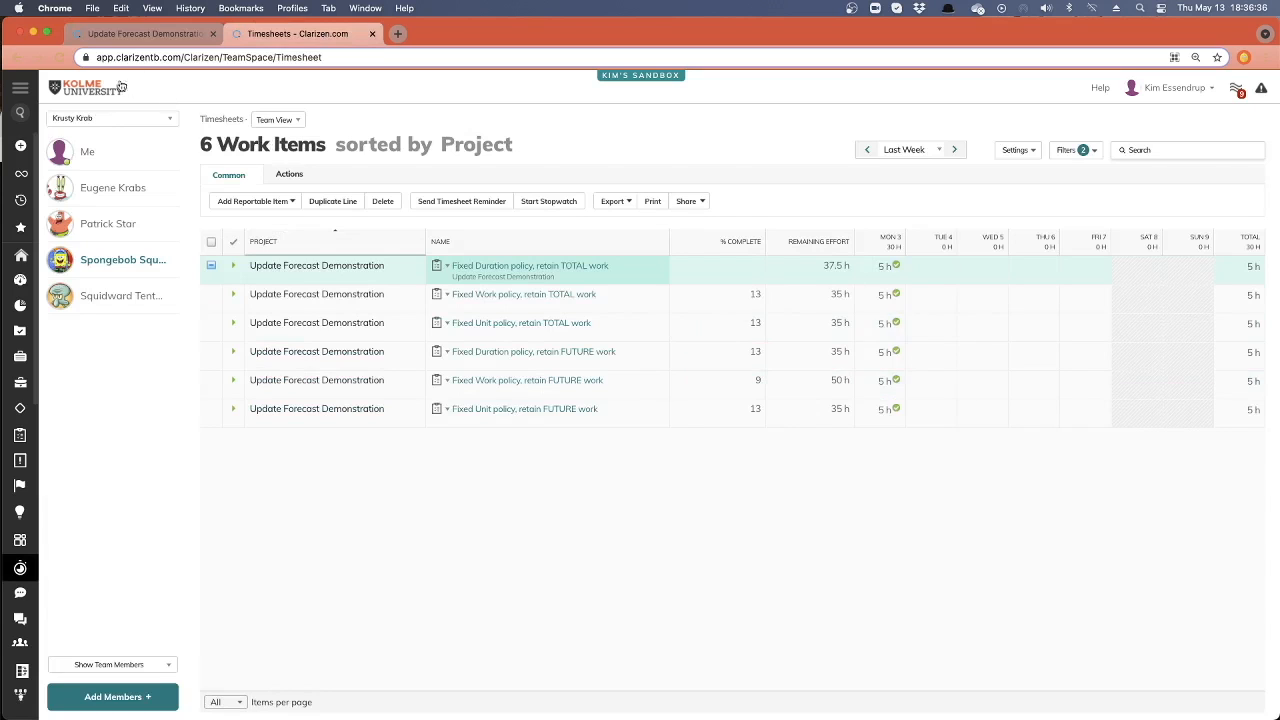
left_click(140, 34)
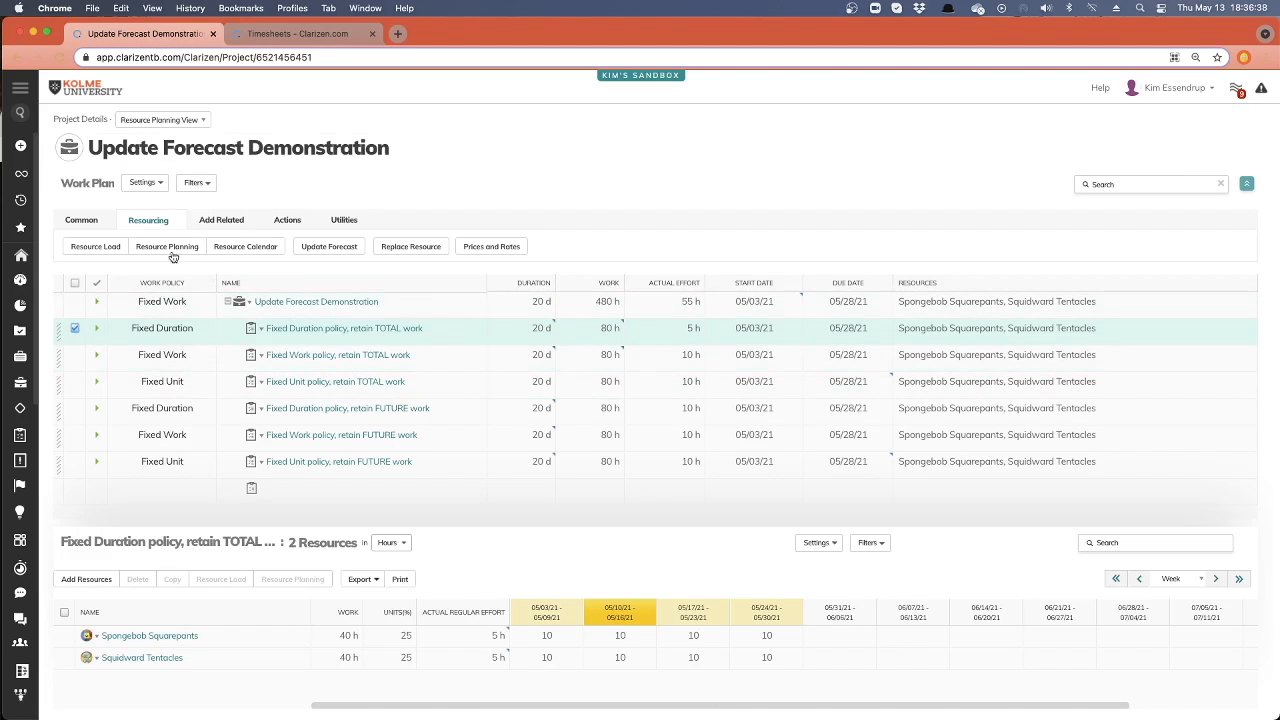
- Start Update Forecast for the Fixed Duration task with Forecast from set to 05/08/21
left_click(329, 246)
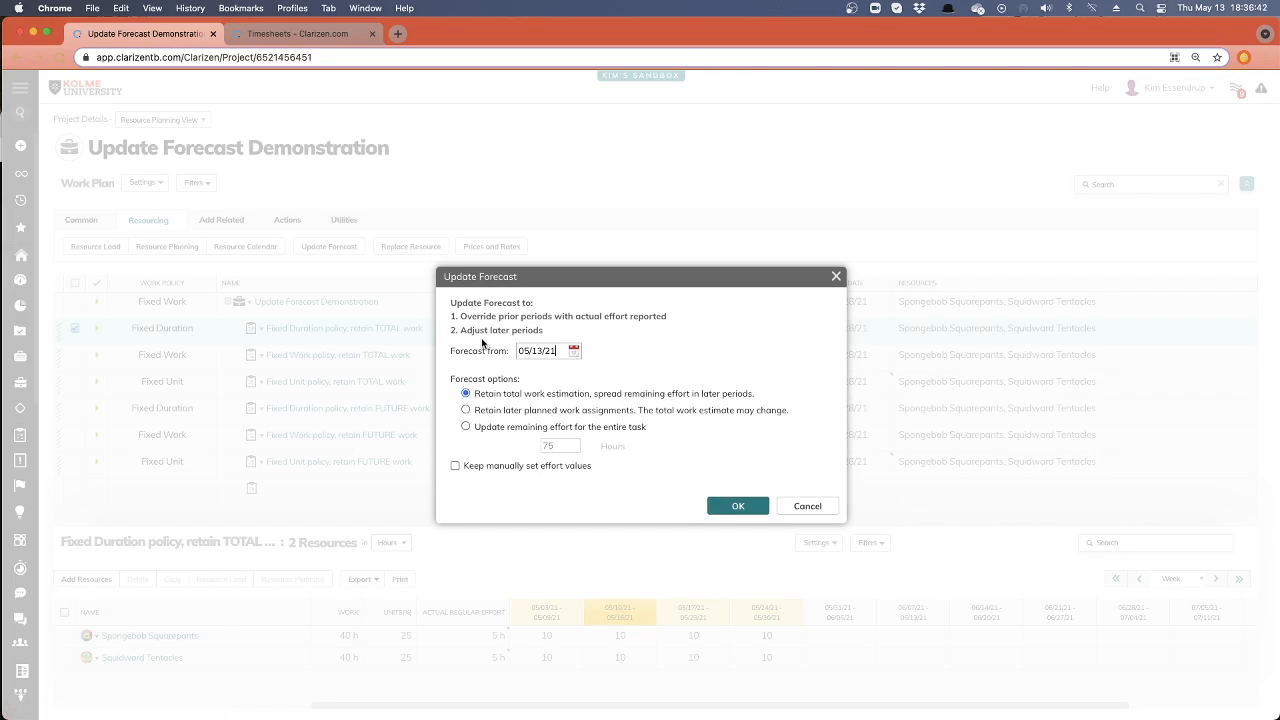
left_click_drag(459, 316, 565, 332)
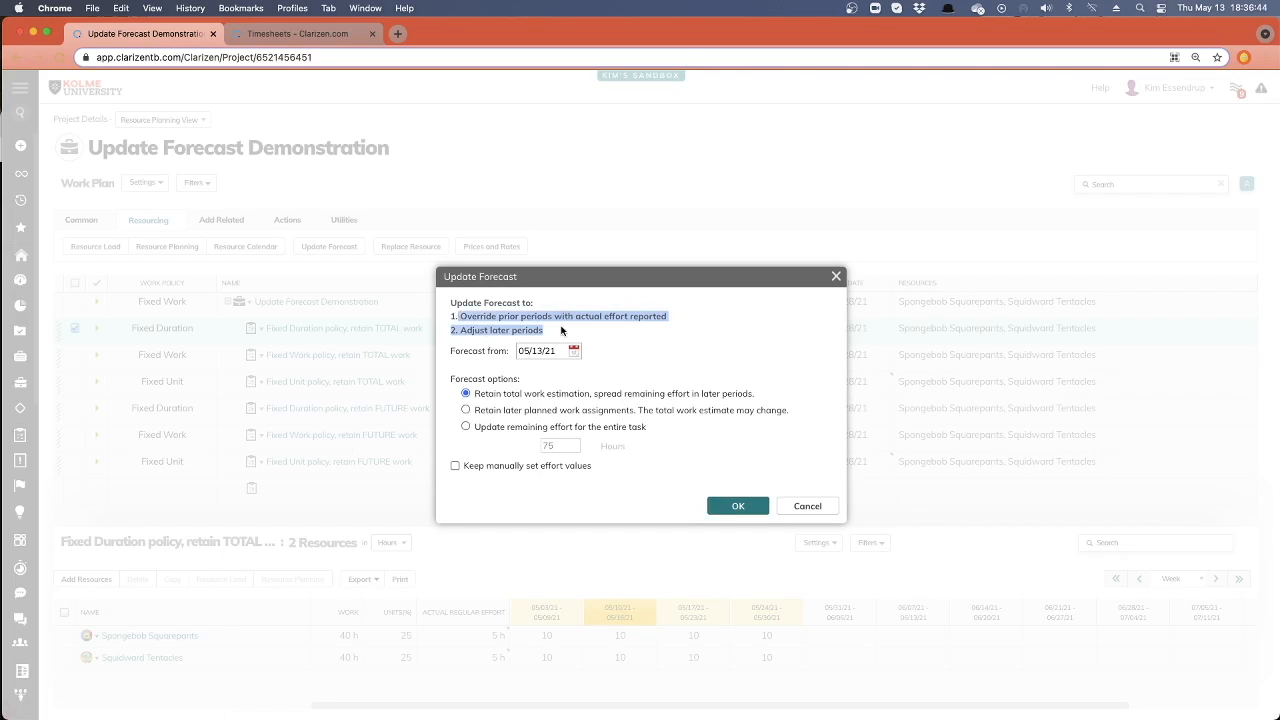
left_click(552, 364)
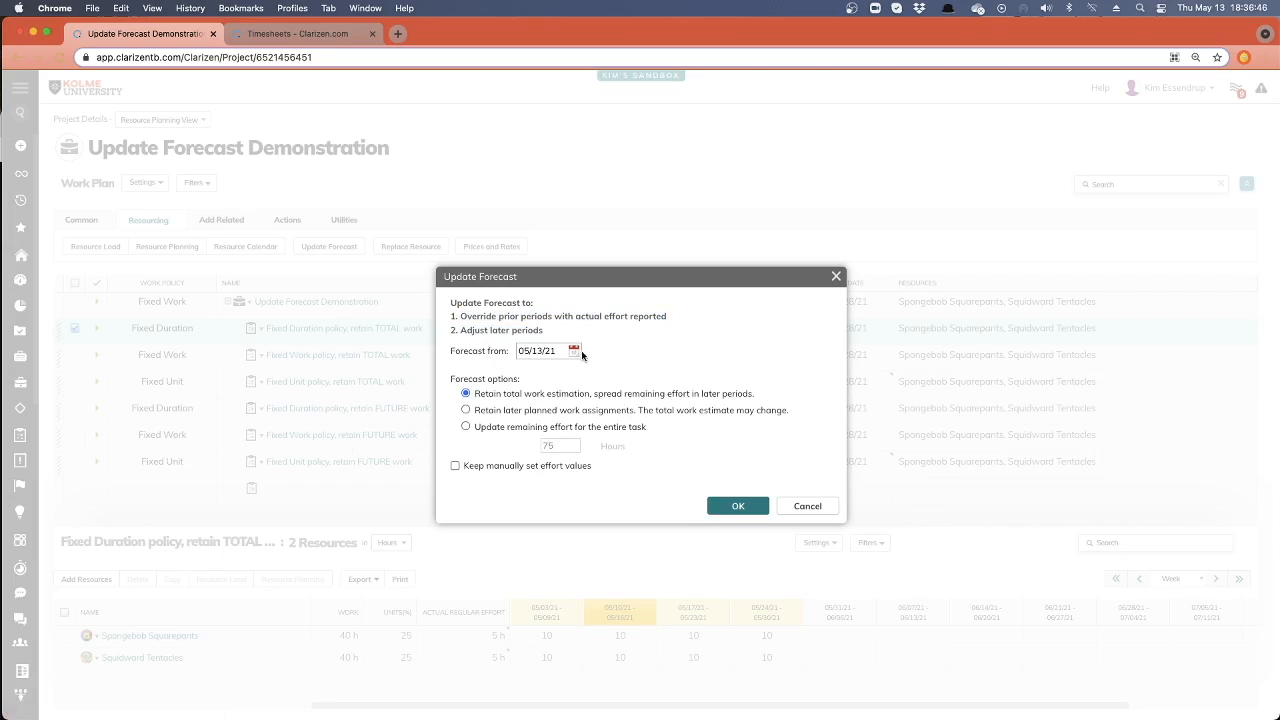
left_click(574, 350)
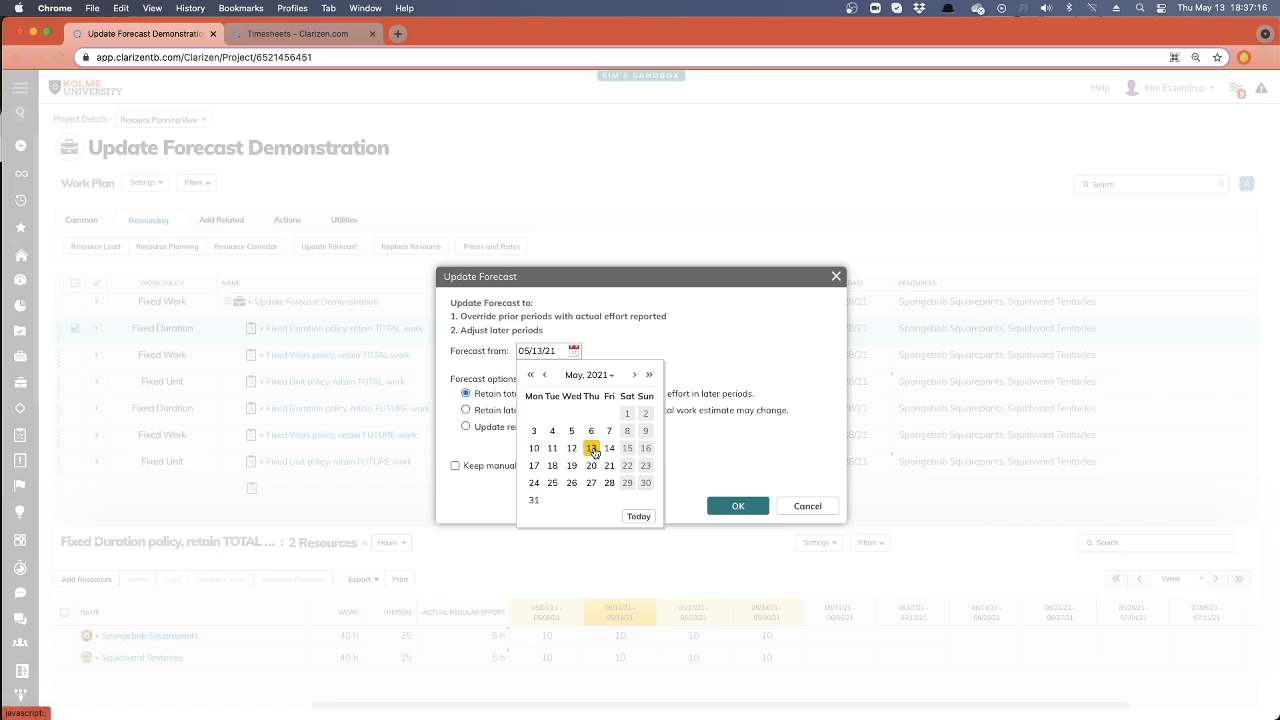
left_click(627, 430)
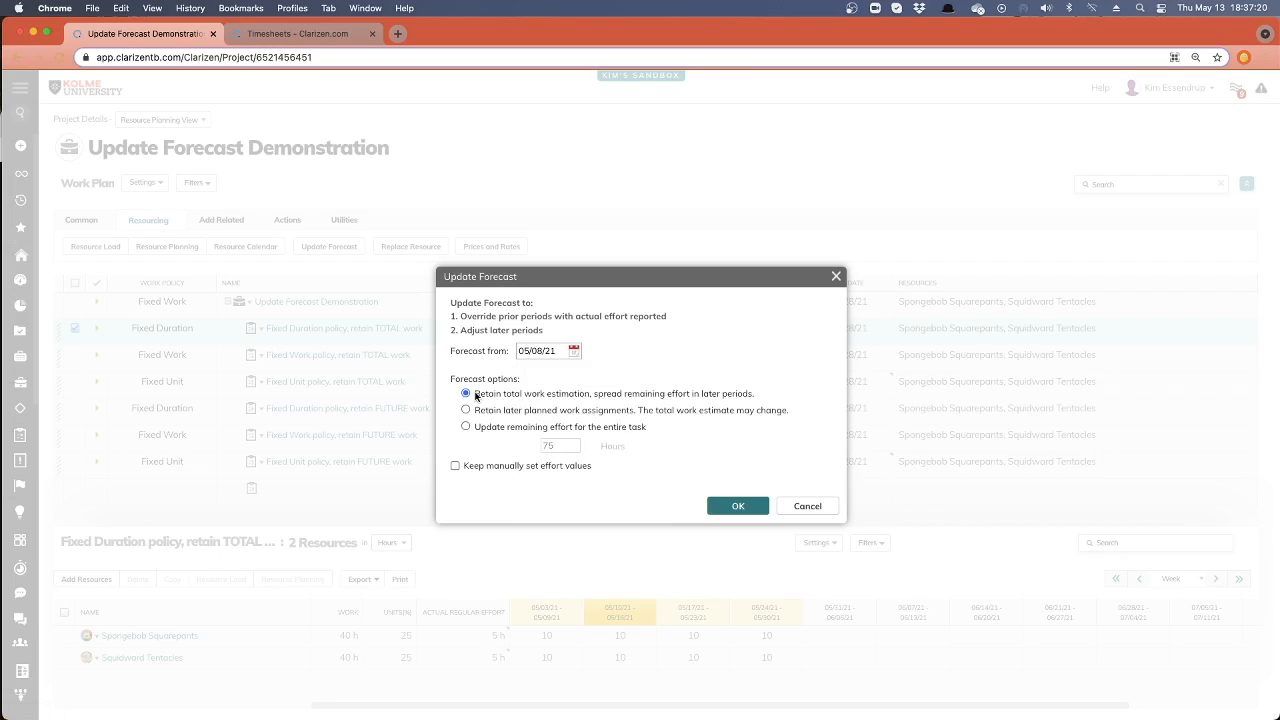
- Keep Retain total work estimation, spreading remaining effort over later periods, and confirm the re-forecast
left_click_drag(476, 397, 590, 398)
left_click_drag(554, 276, 556, 428)
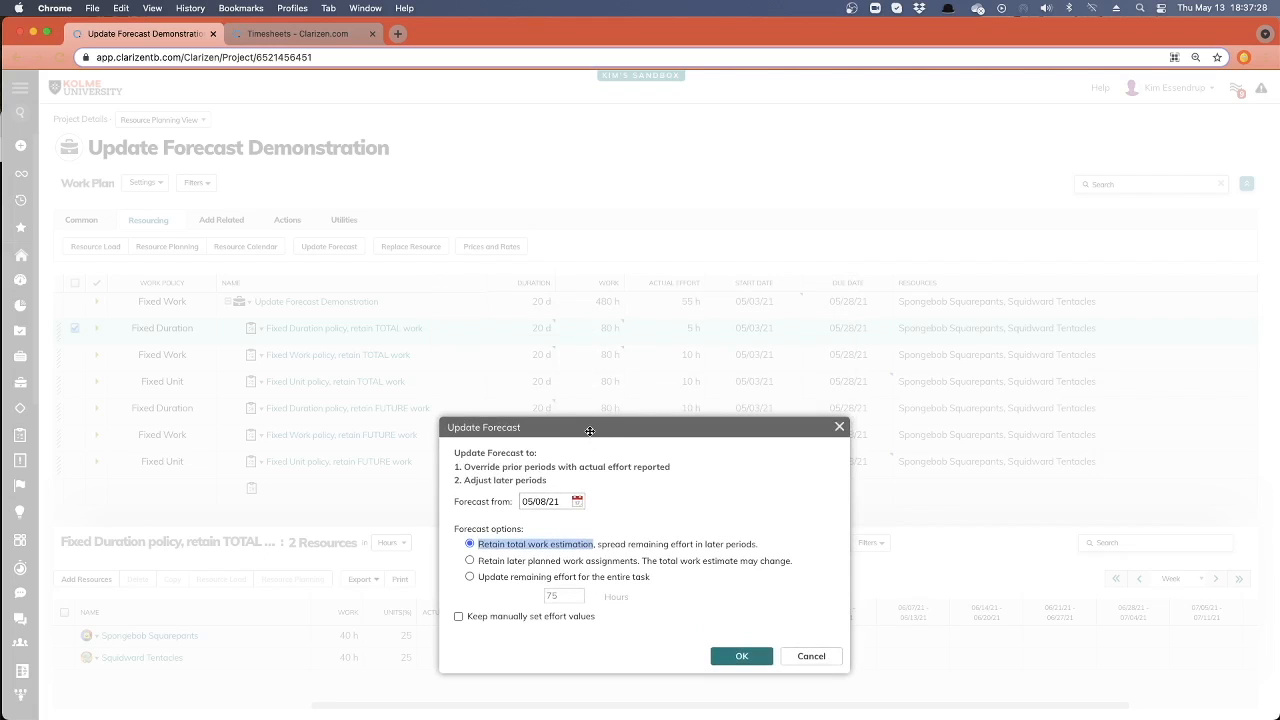
left_click_drag(590, 431, 536, 284)
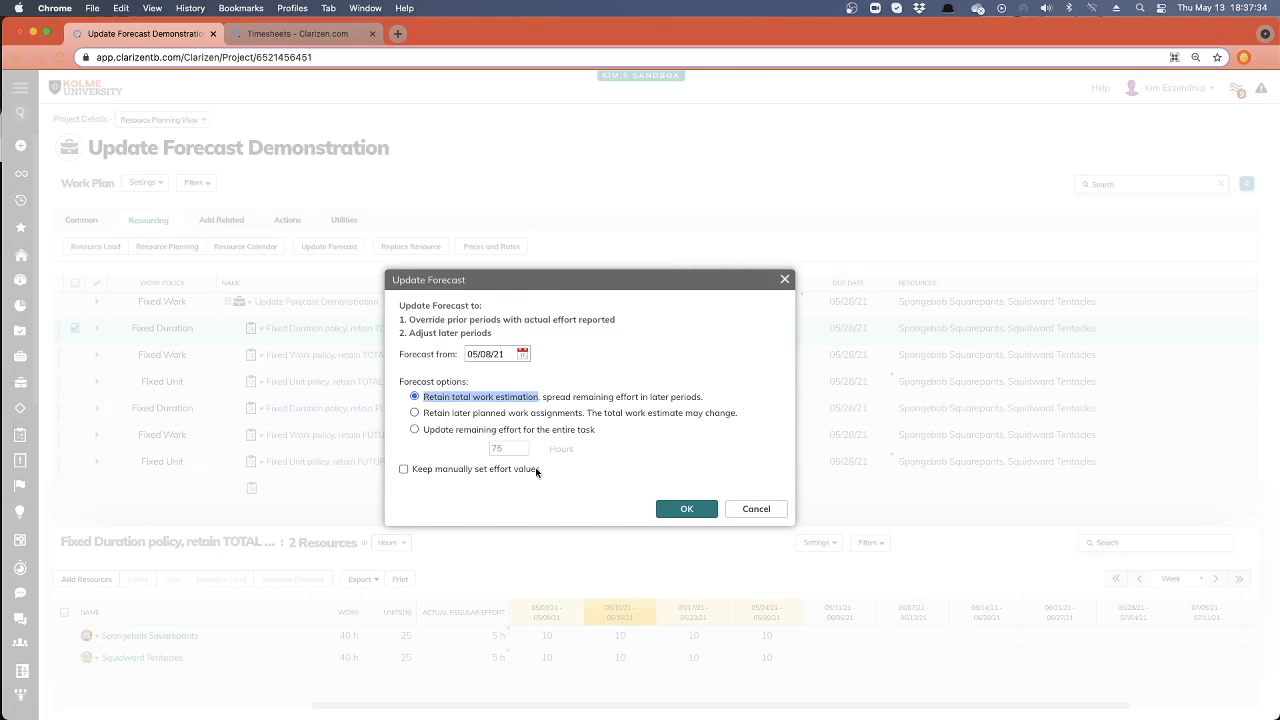
left_click(572, 404)
left_click_drag(543, 399, 711, 400)
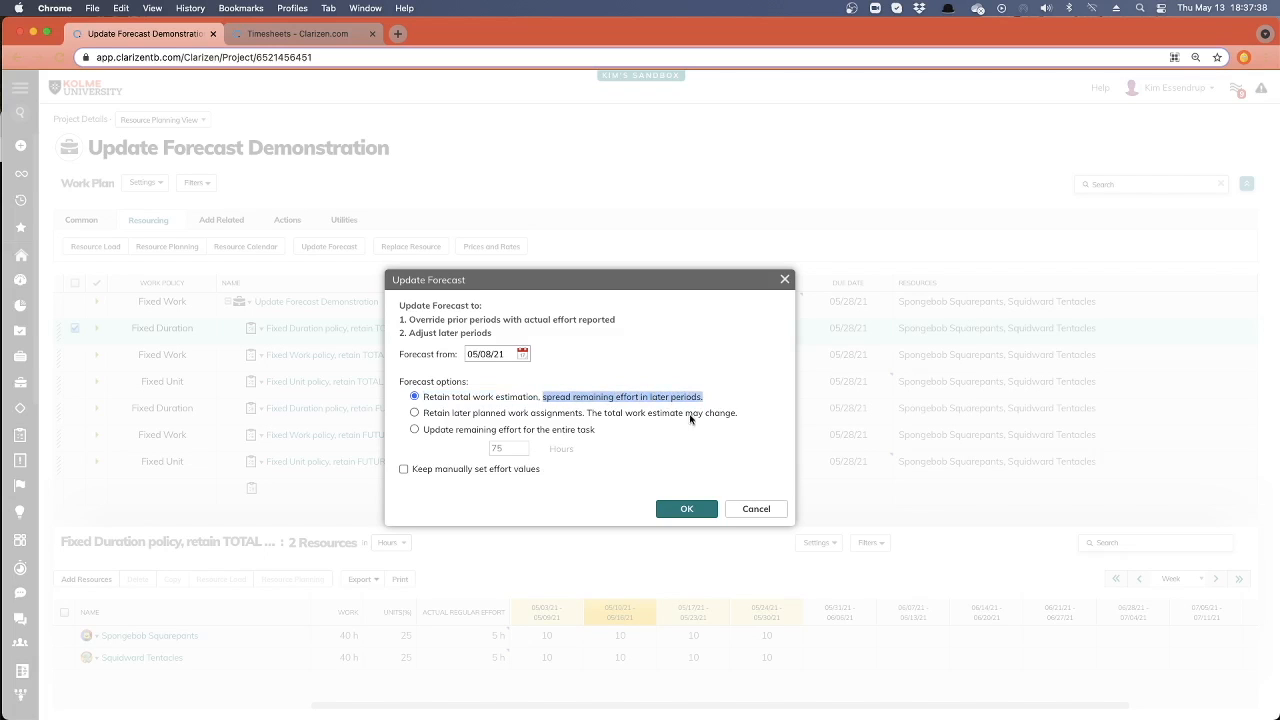
left_click(687, 509)
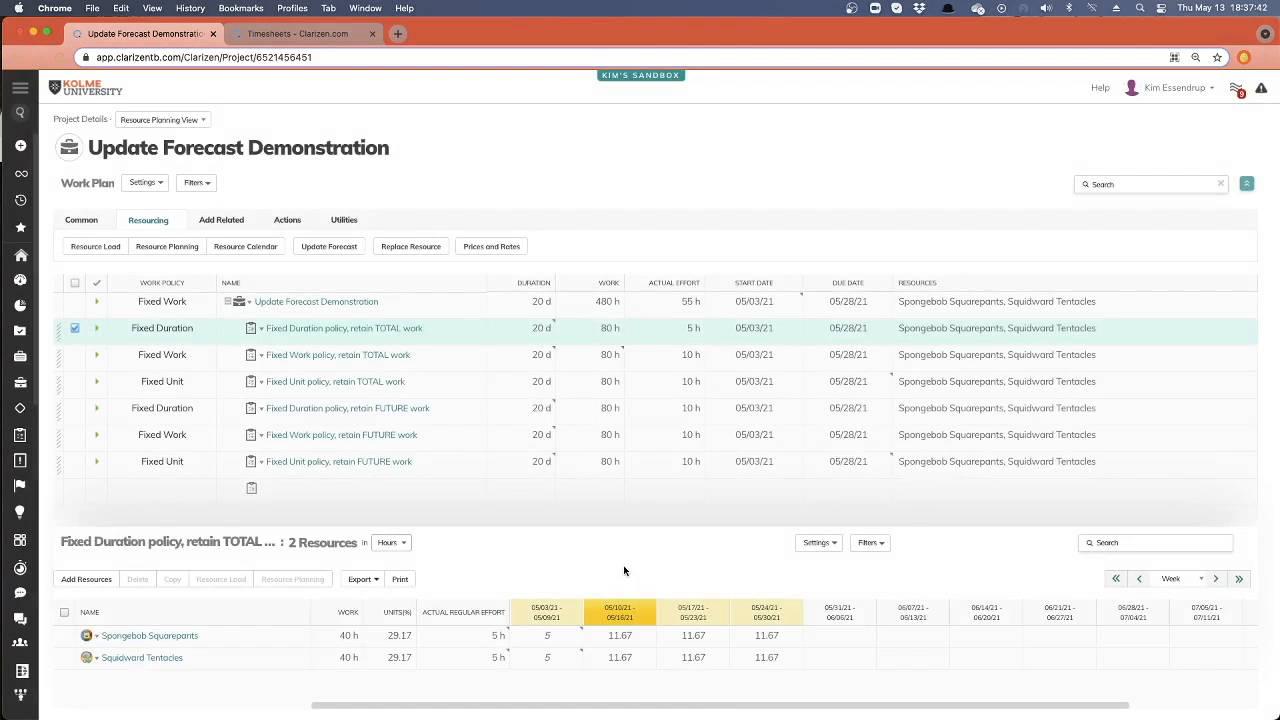
left_click(545, 636)
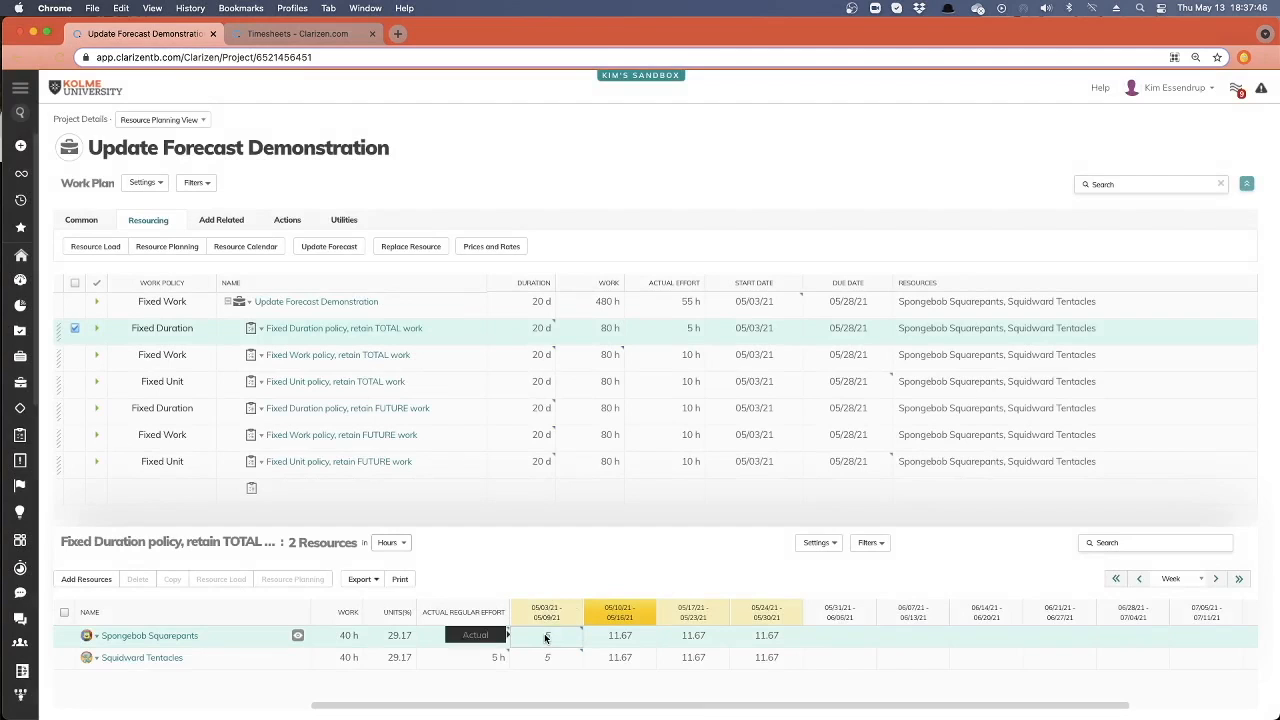
type("5")
left_click(548, 657)
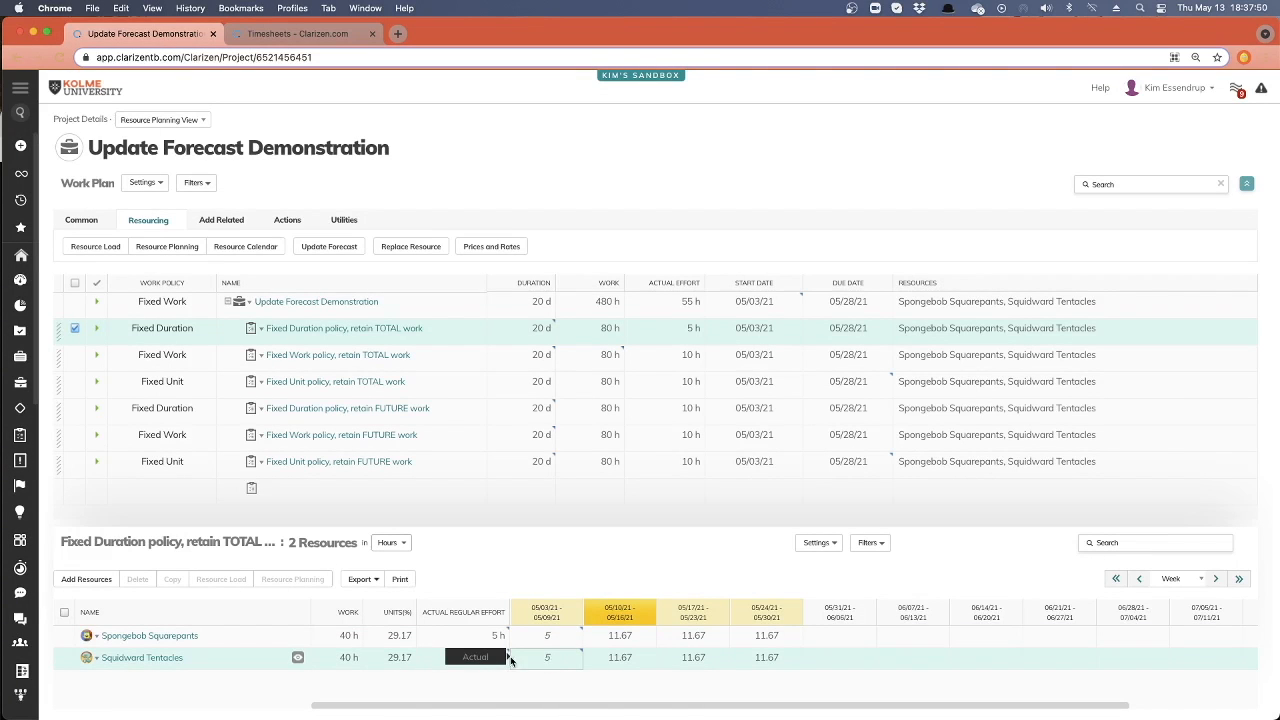
left_click(546, 636)
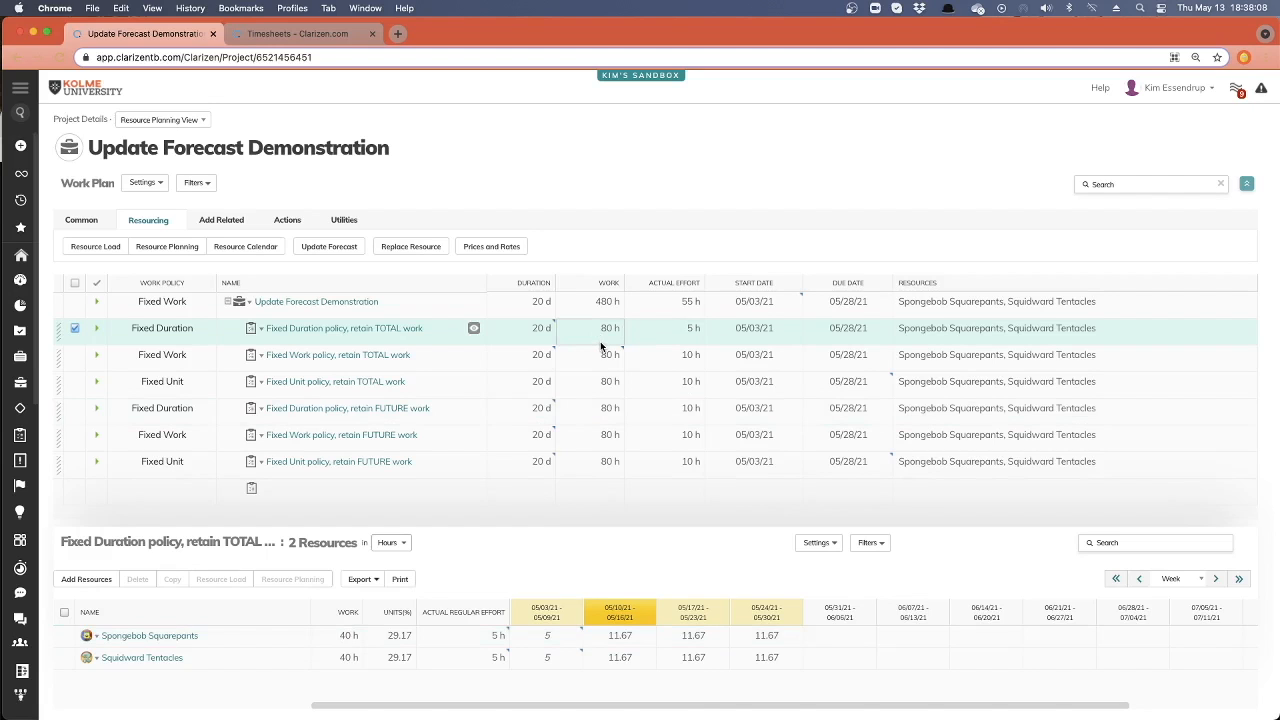
left_click(75, 355)
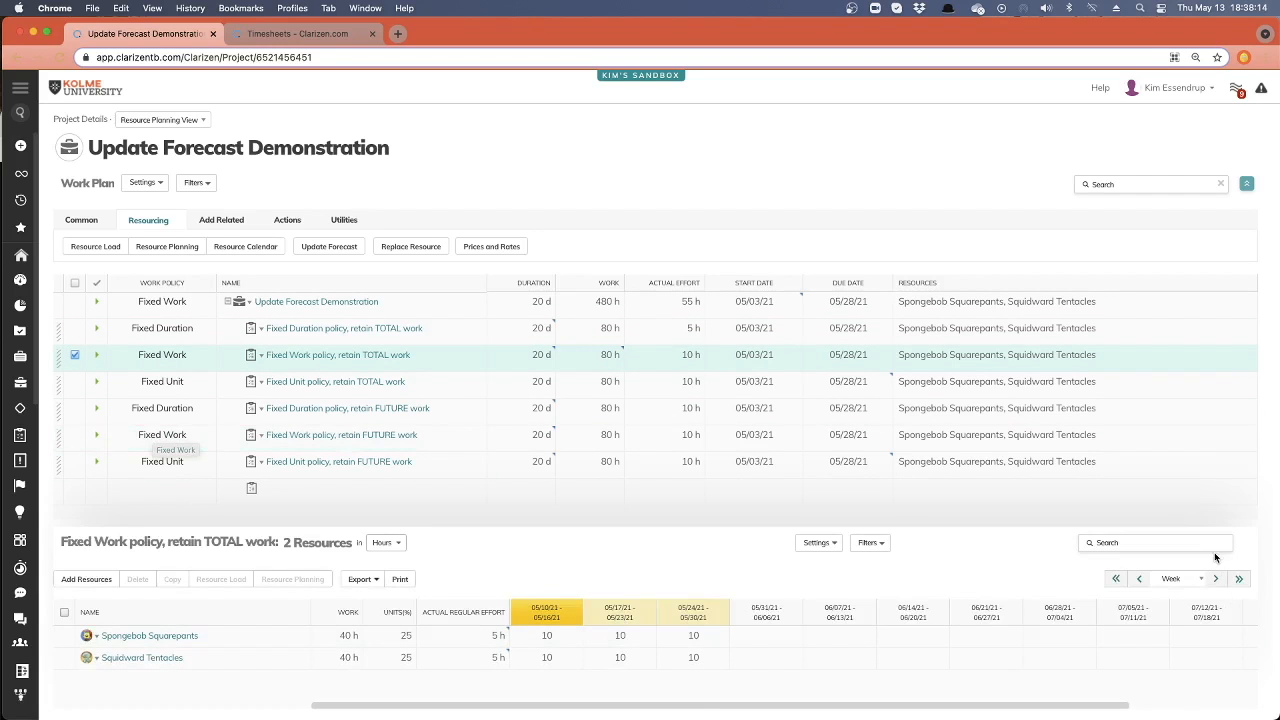
- Re-forecast the Fixed Work, retain TOTAL work task from 05/08/21 with Retain total work estimation
left_click(1139, 578)
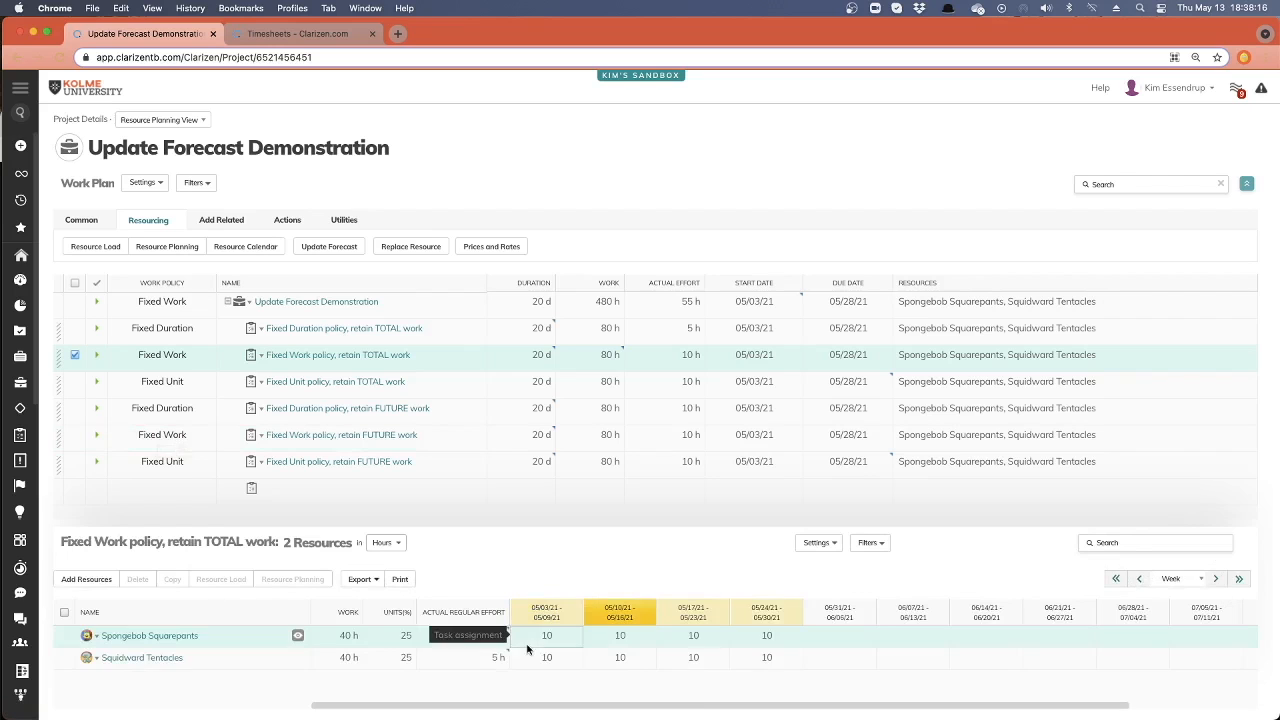
left_click(343, 246)
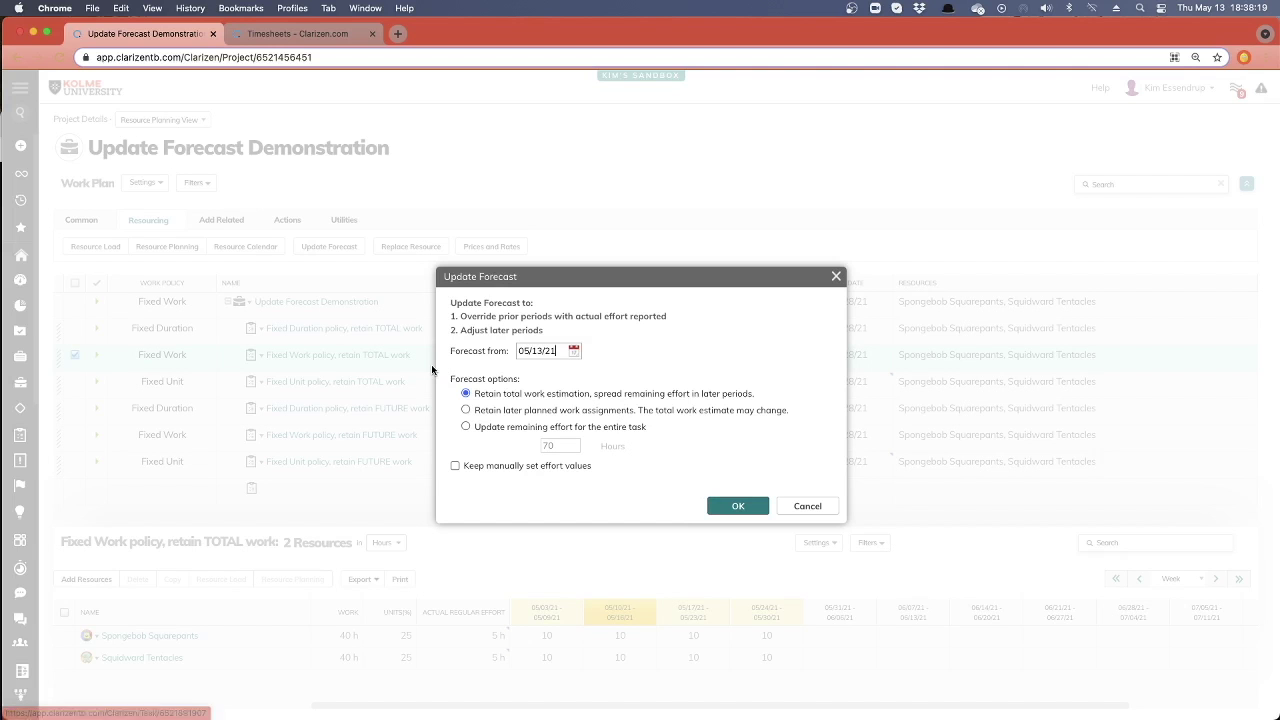
left_click(575, 350)
left_click(627, 430)
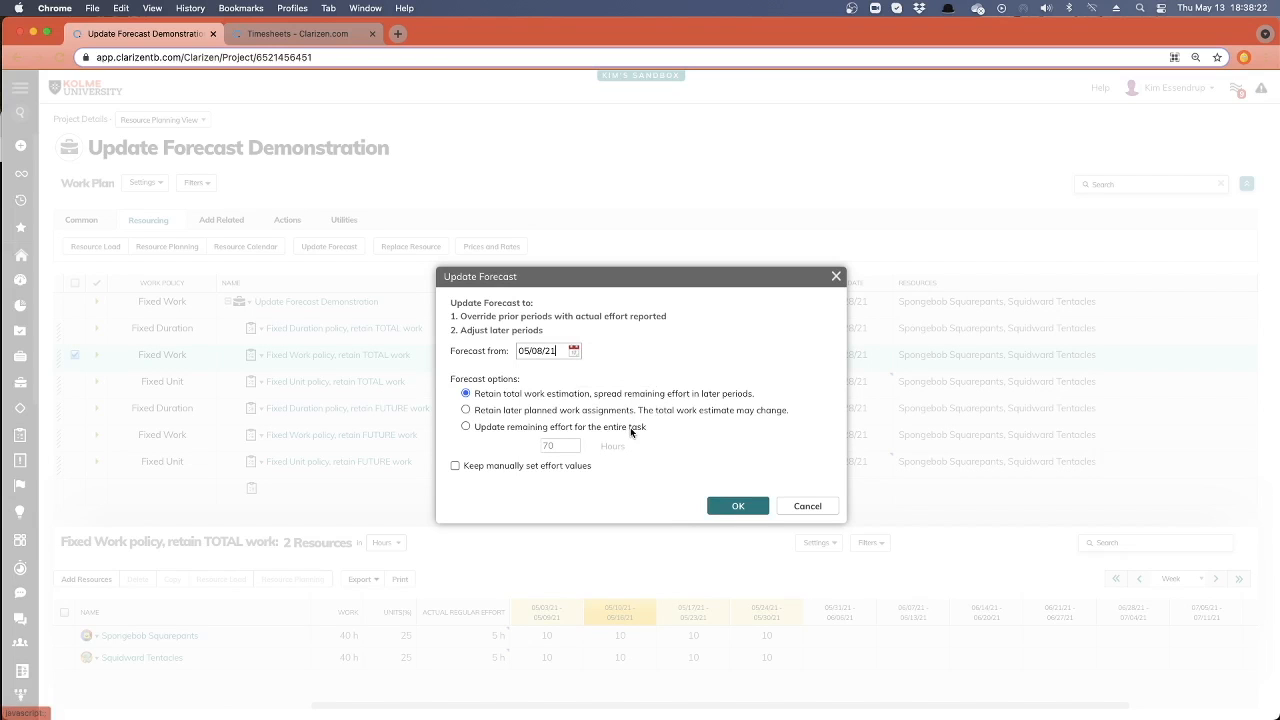
left_click_drag(488, 393, 752, 395)
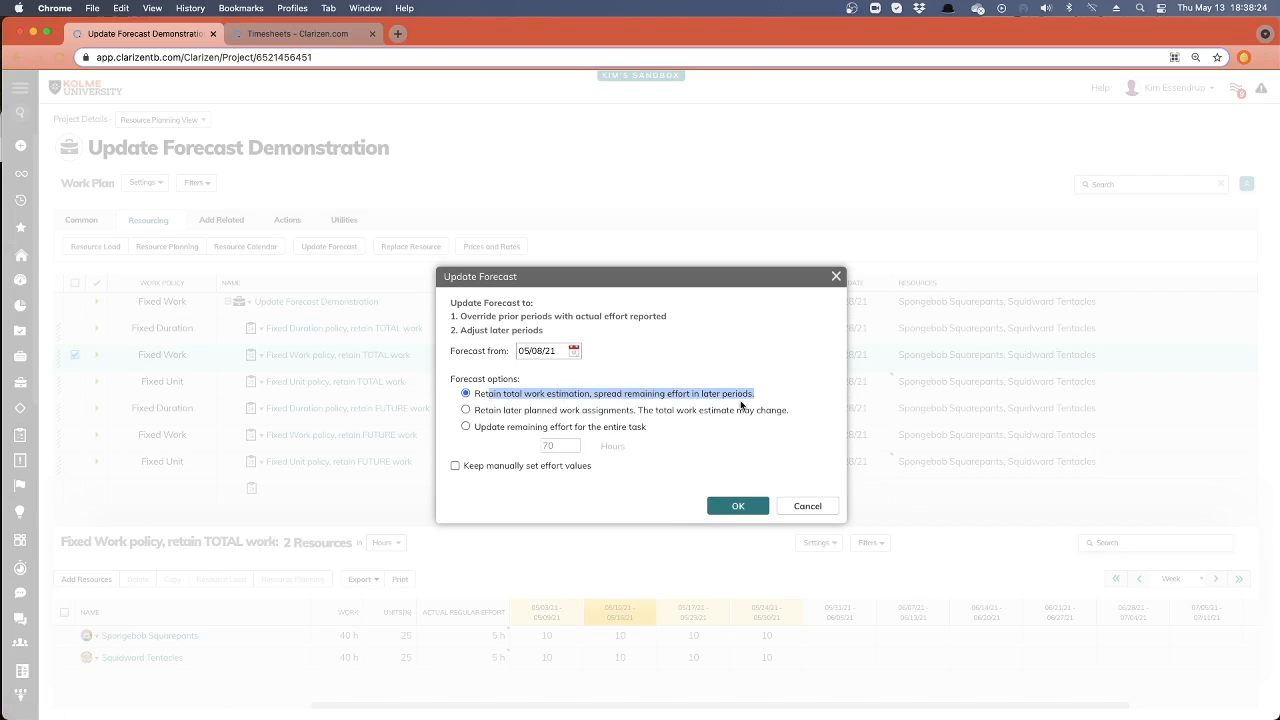
left_click(738, 507)
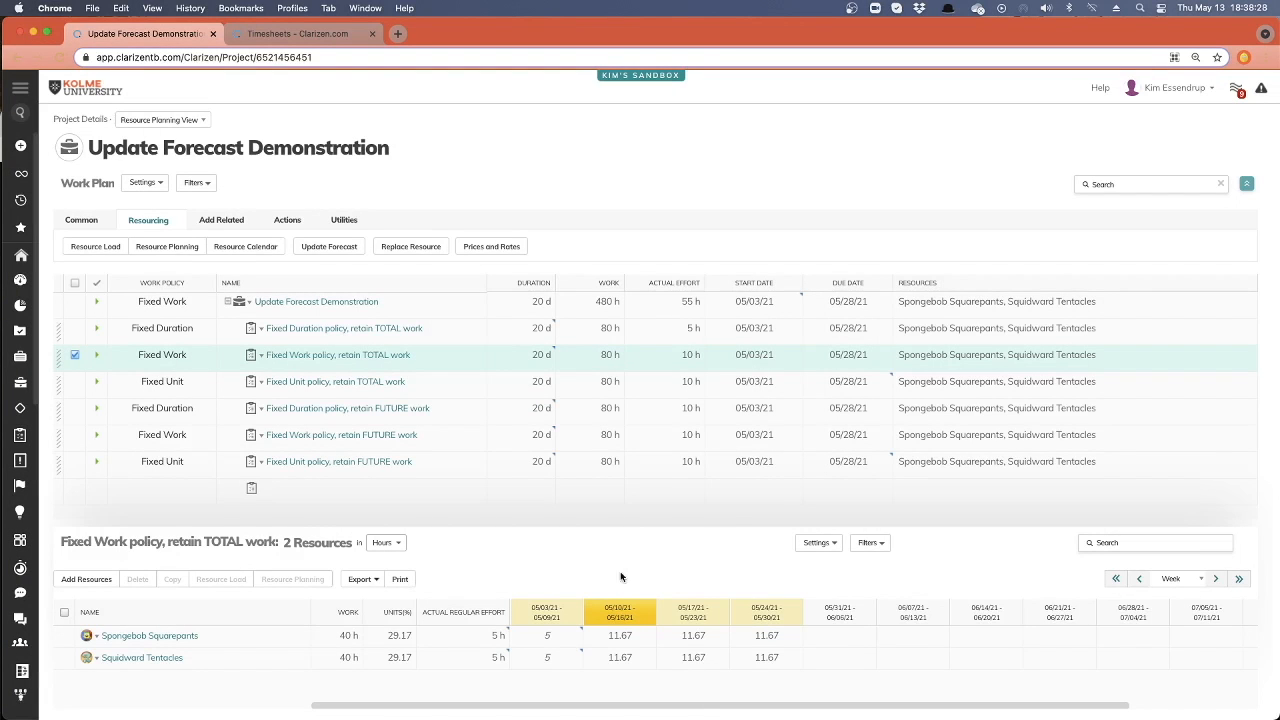
- Inspect Spongebob's and Squidward's 05/03 values, then select the Fixed Unit, retain TOTAL work task
left_click(546, 636)
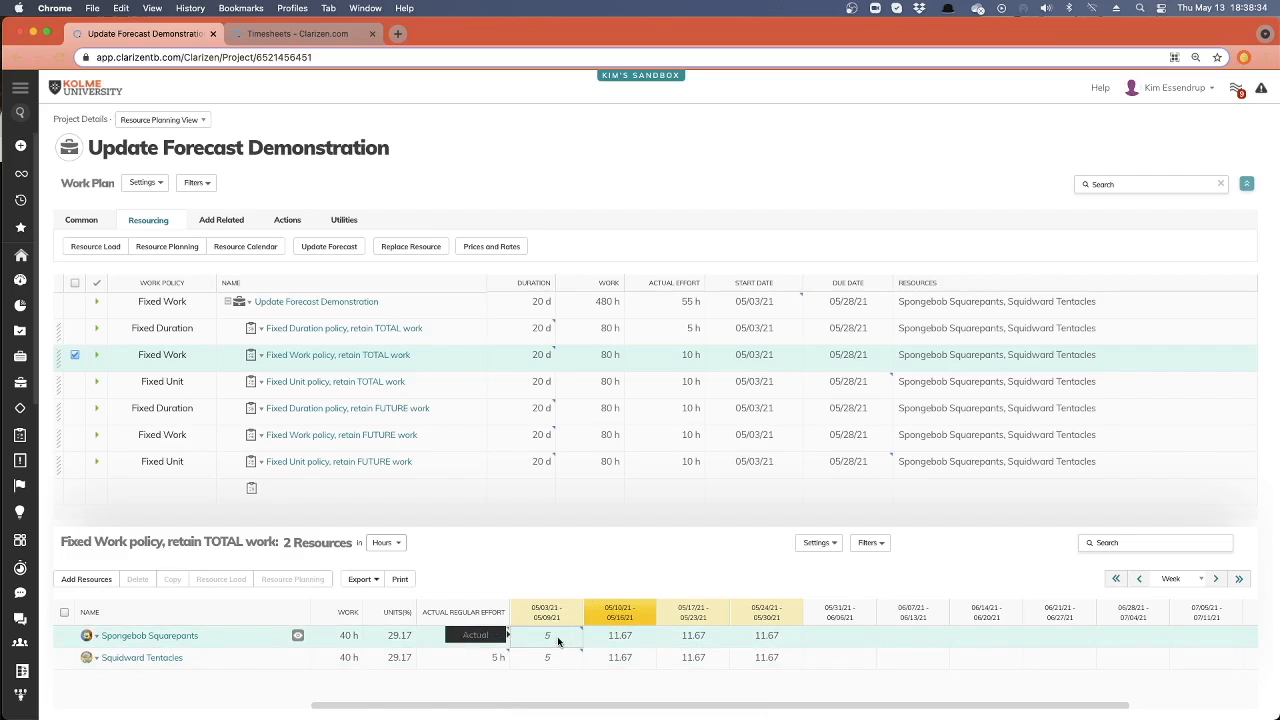
left_click(350, 657)
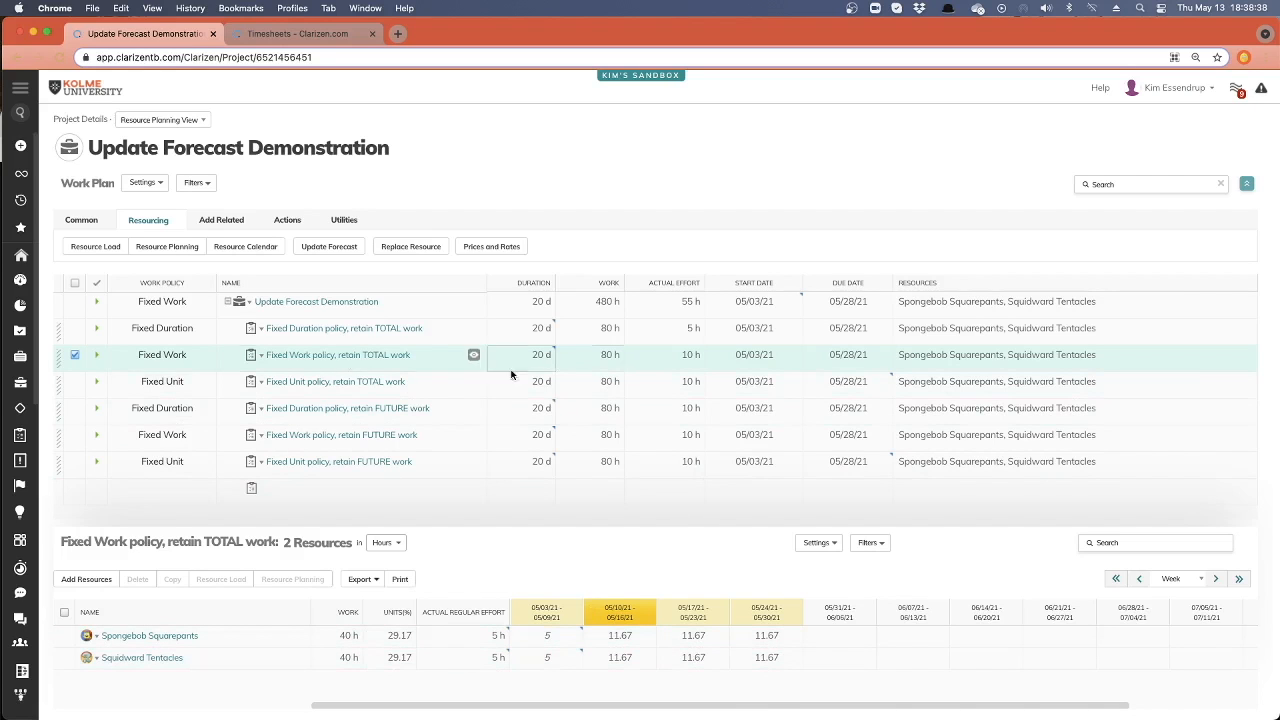
left_click(75, 381)
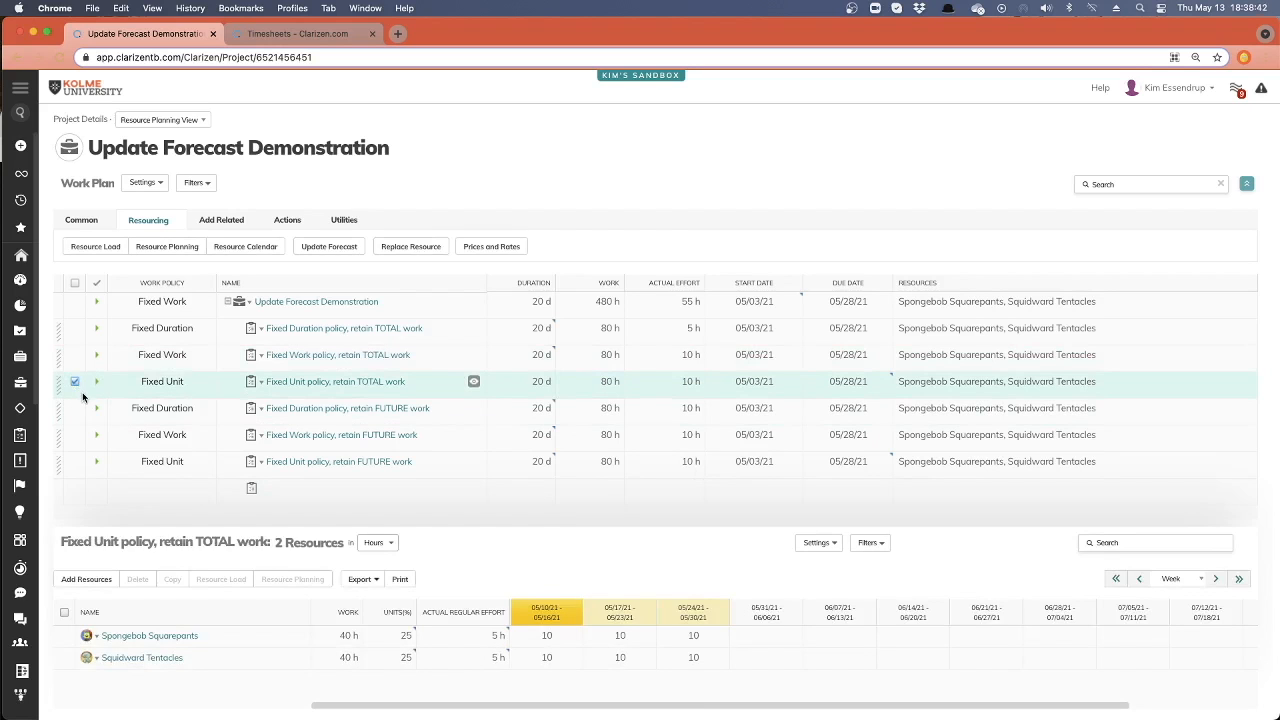
- Re-forecast the Fixed Unit, retain TOTAL work task from 05/08/21
left_click(329, 246)
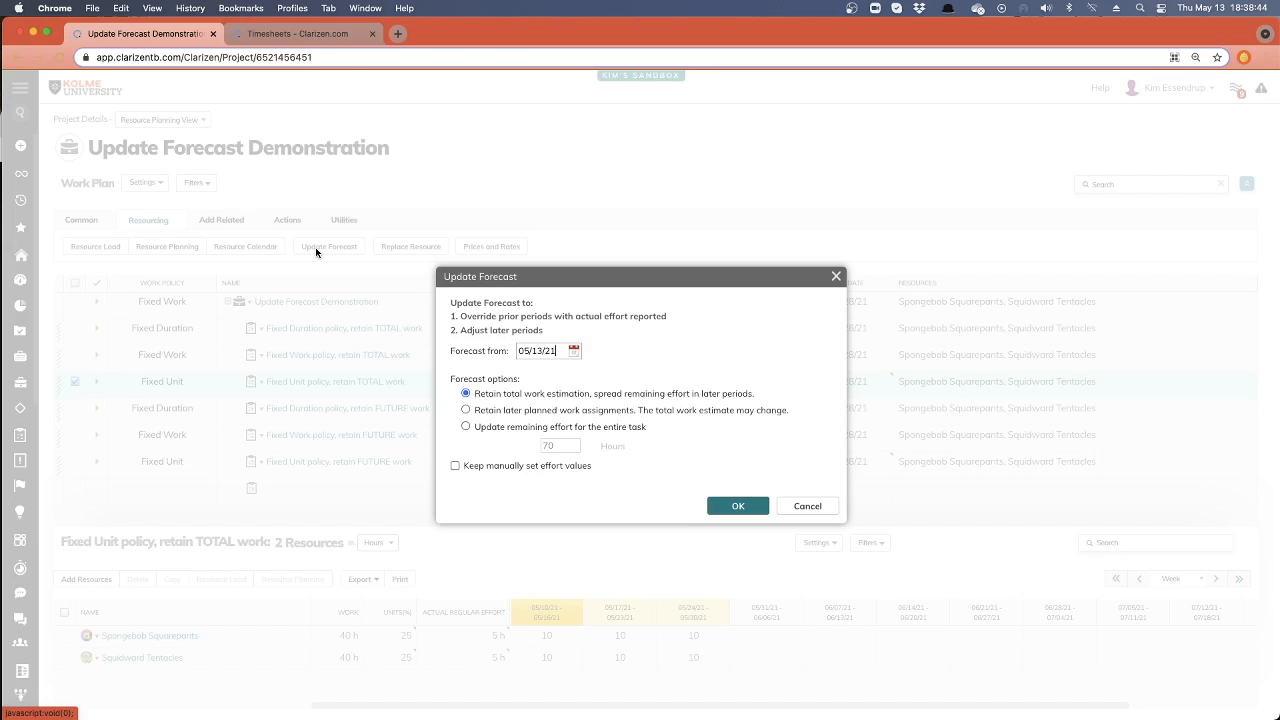
left_click(575, 350)
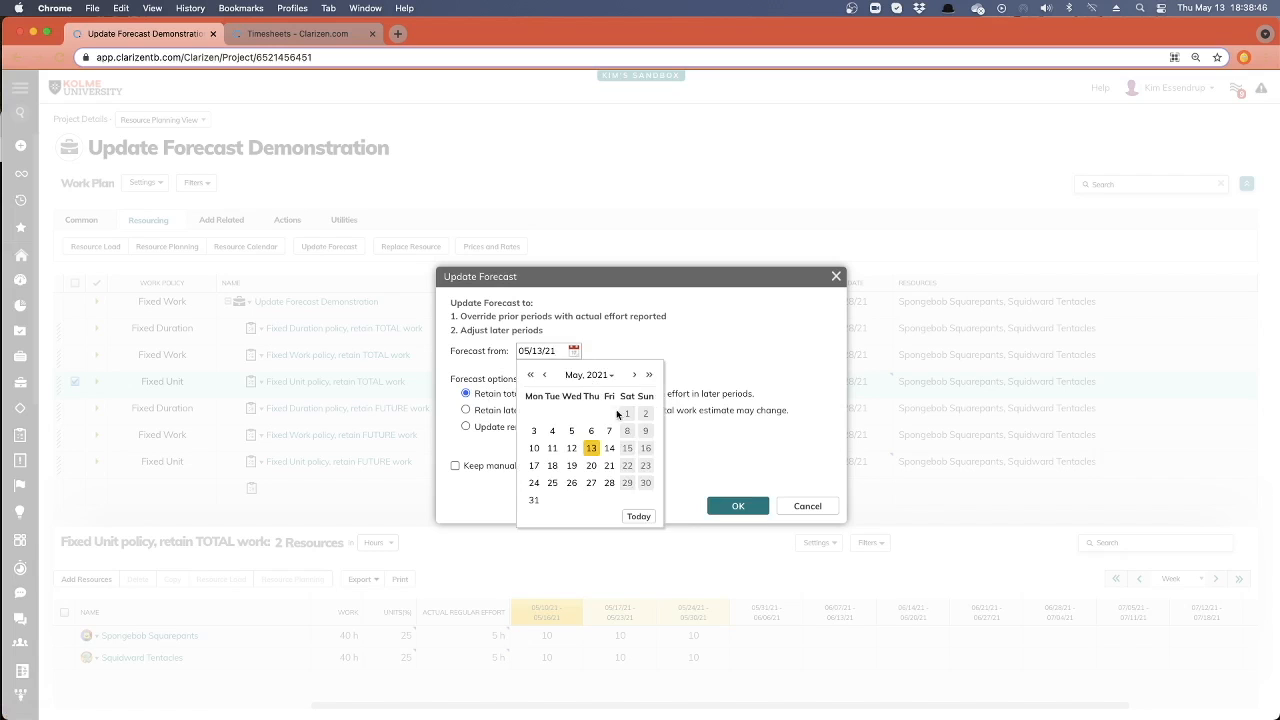
left_click(630, 437)
left_click(738, 506)
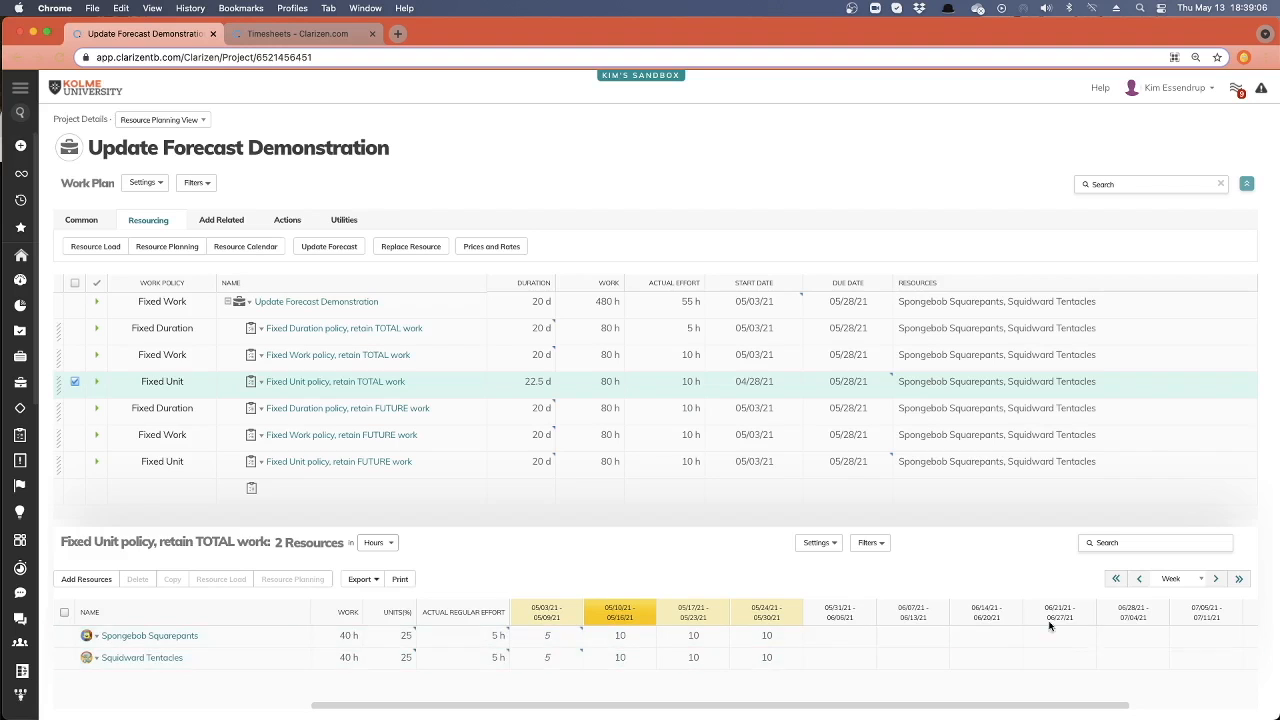
- Inspect Spongebob's and Squidward's 04/26 actual effort and the 05/10 planned assignment in the earliest grid weeks
left_click(1116, 579)
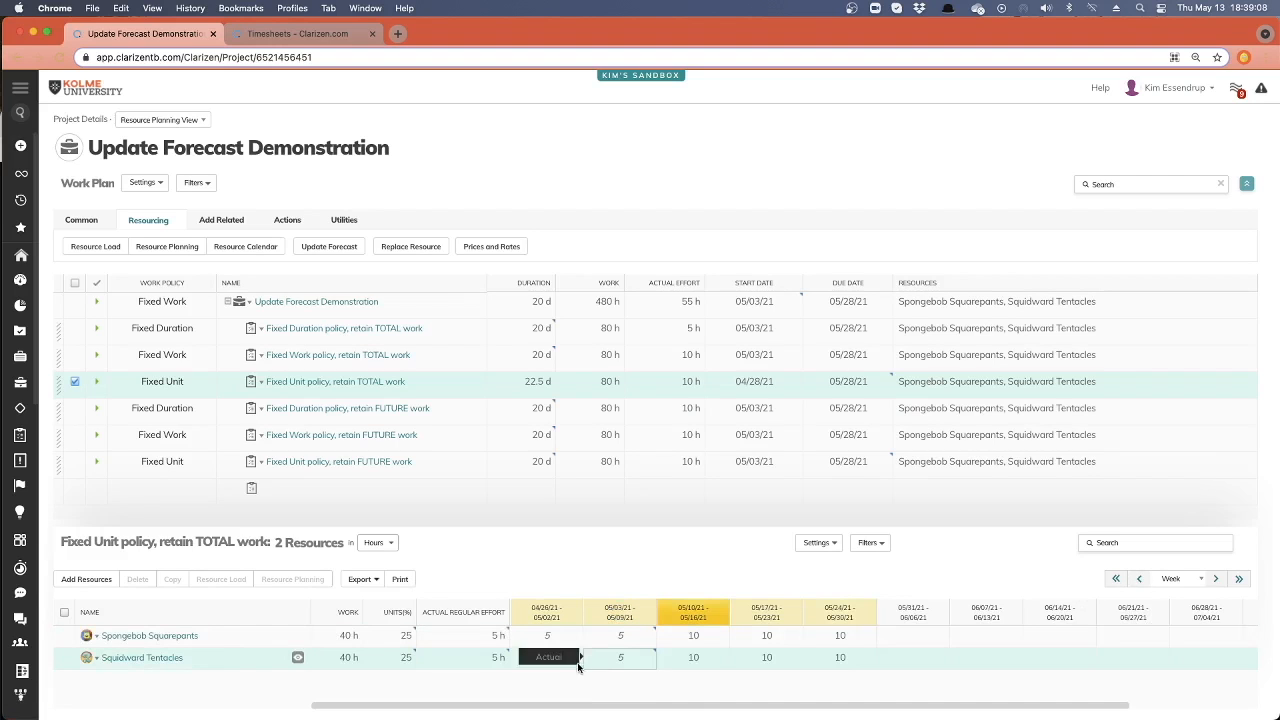
left_click(547, 635)
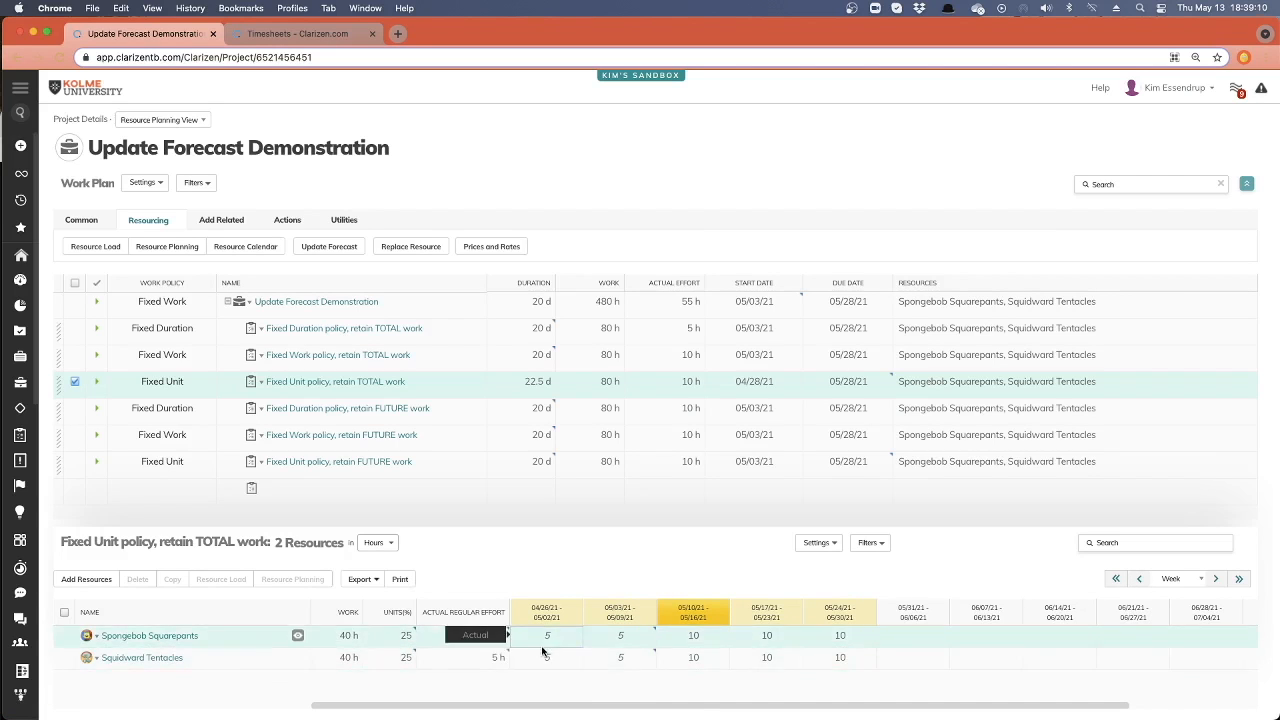
left_click(548, 656)
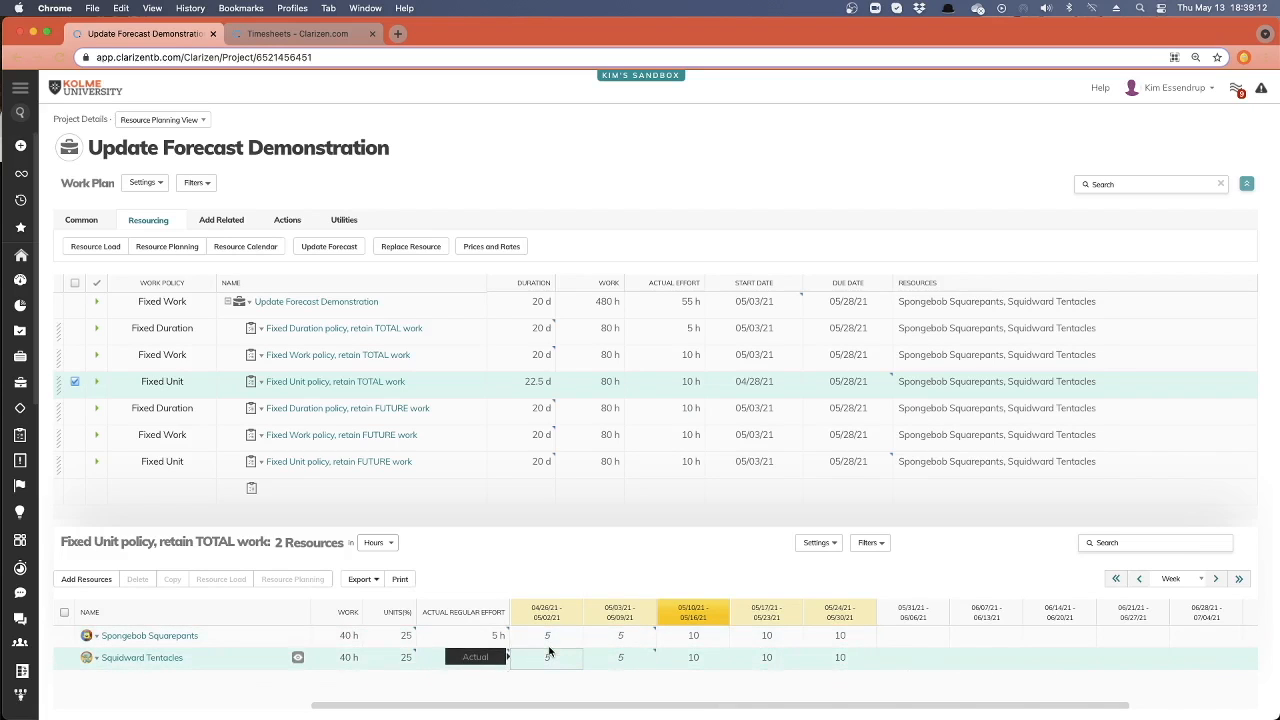
left_click(551, 637)
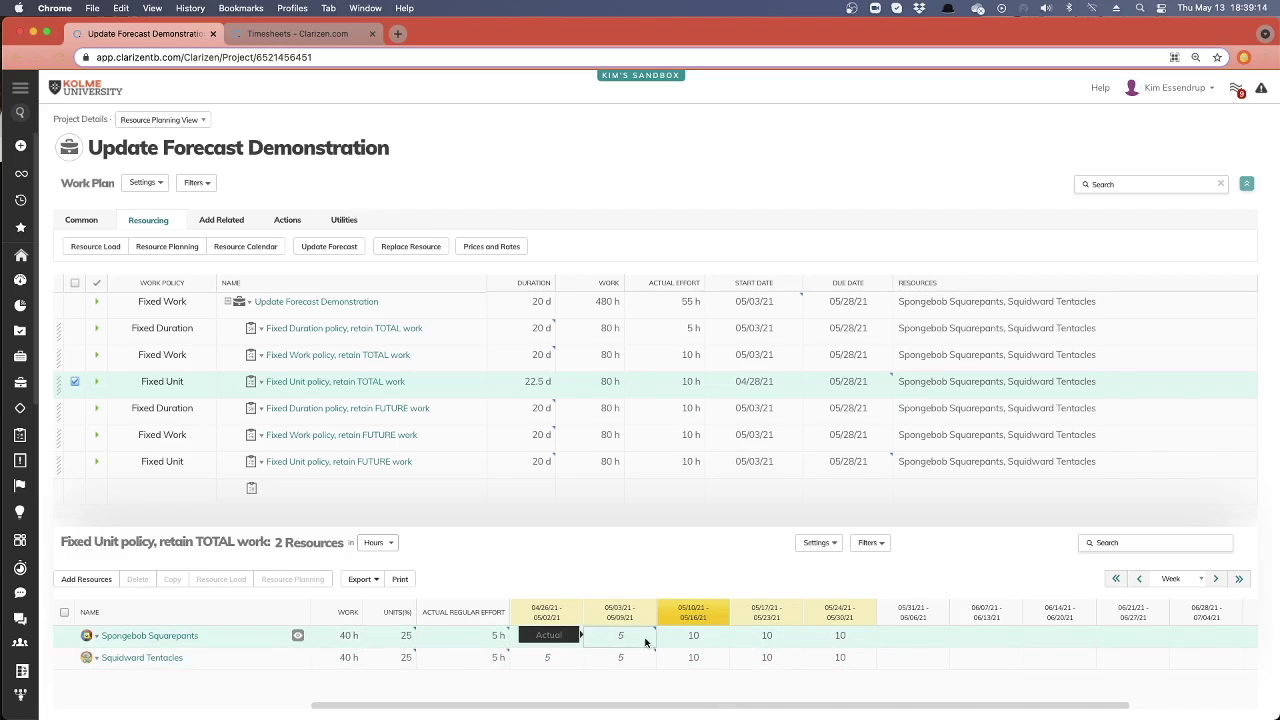
left_click(548, 656)
left_click(548, 575)
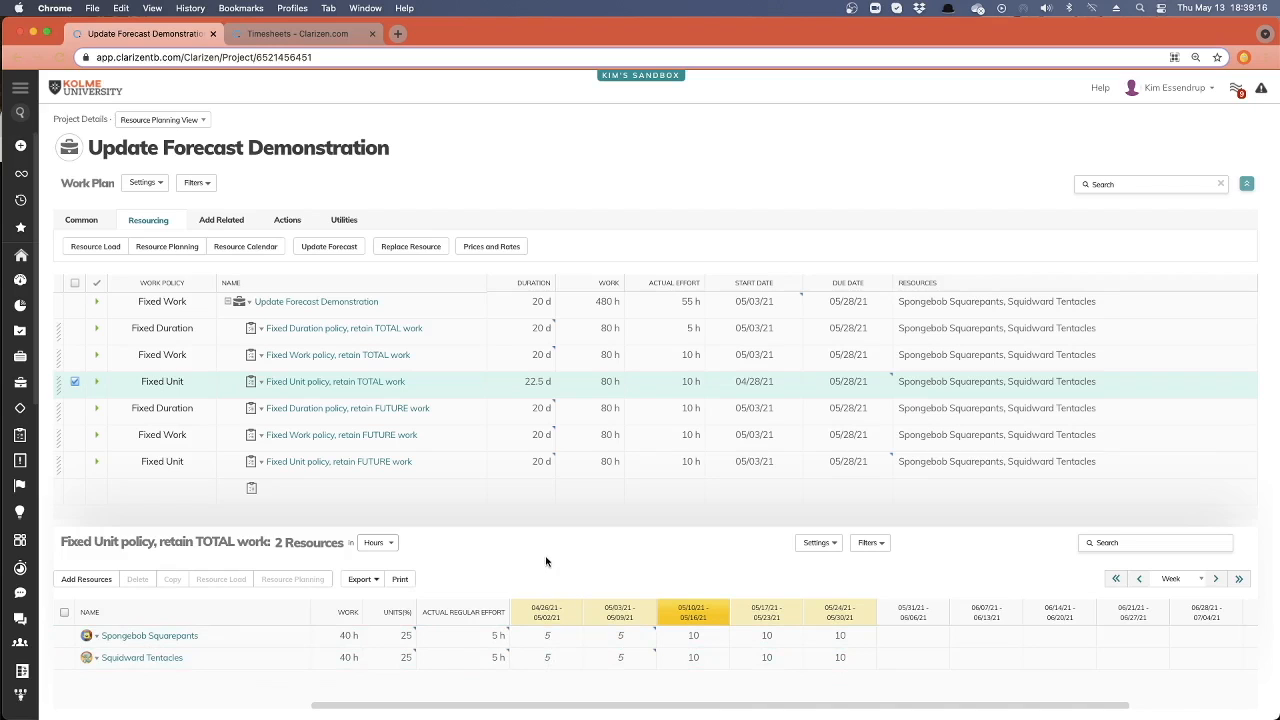
left_click(714, 638)
left_click(662, 630)
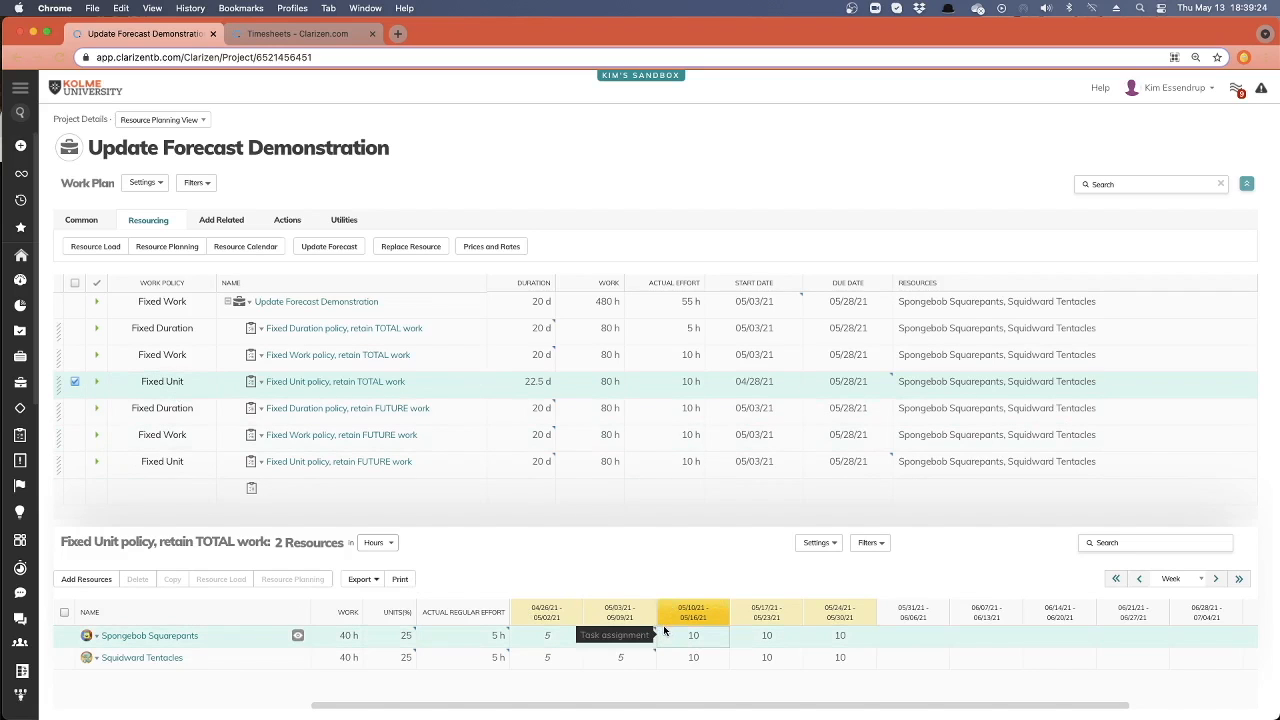
left_click(394, 658)
left_click(392, 635)
left_click(394, 658)
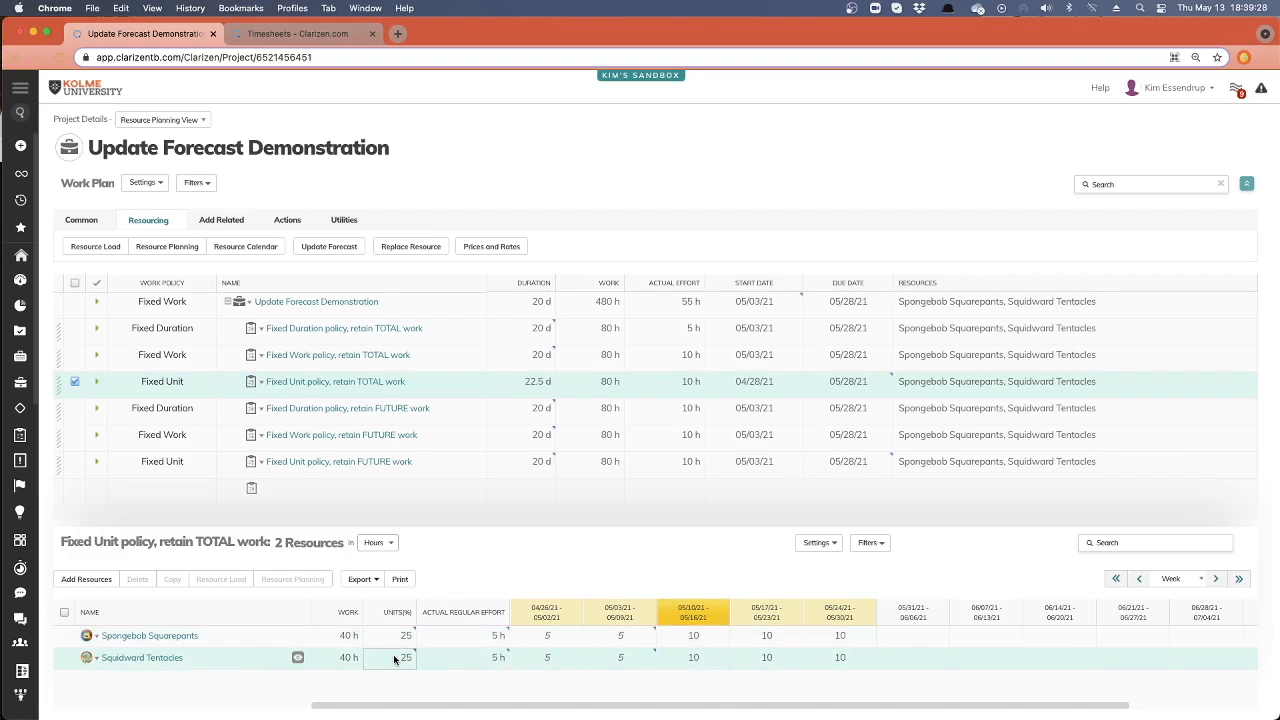
left_click(393, 638)
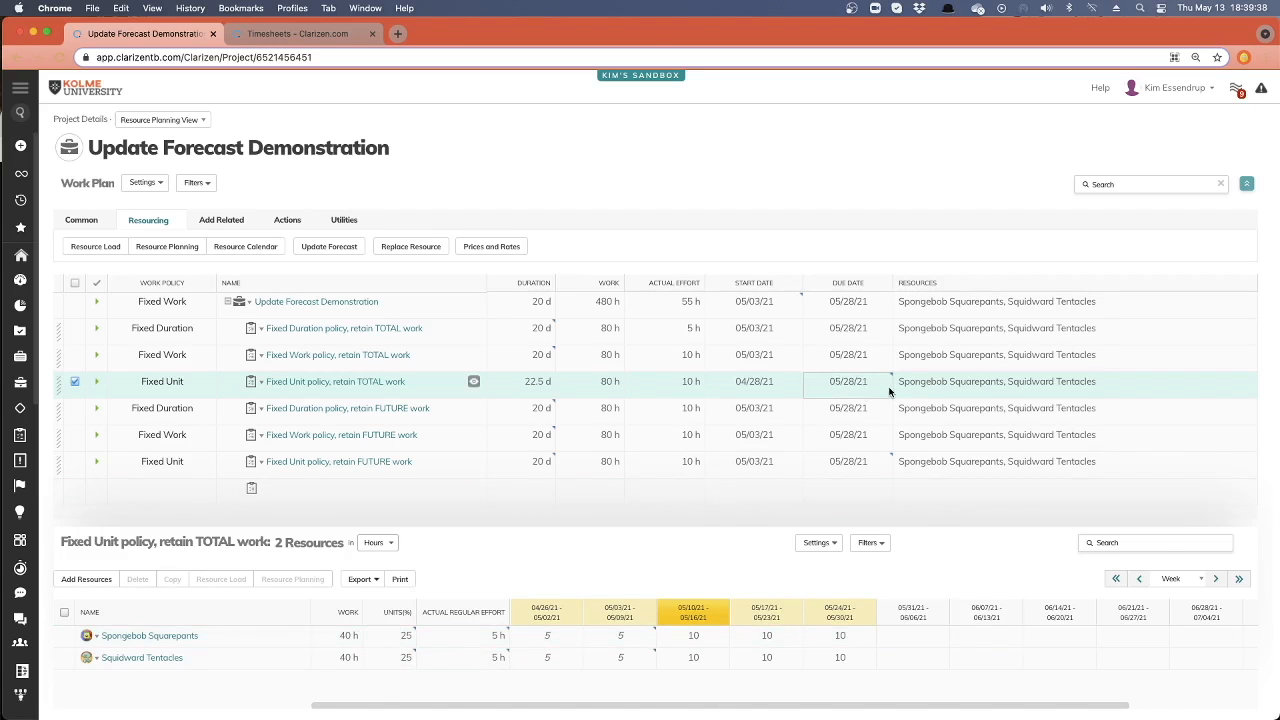
- Restore the task's original due date of 05/28/21 and set its duration back to 20 days
mouse_move(866, 381)
left_click(882, 381)
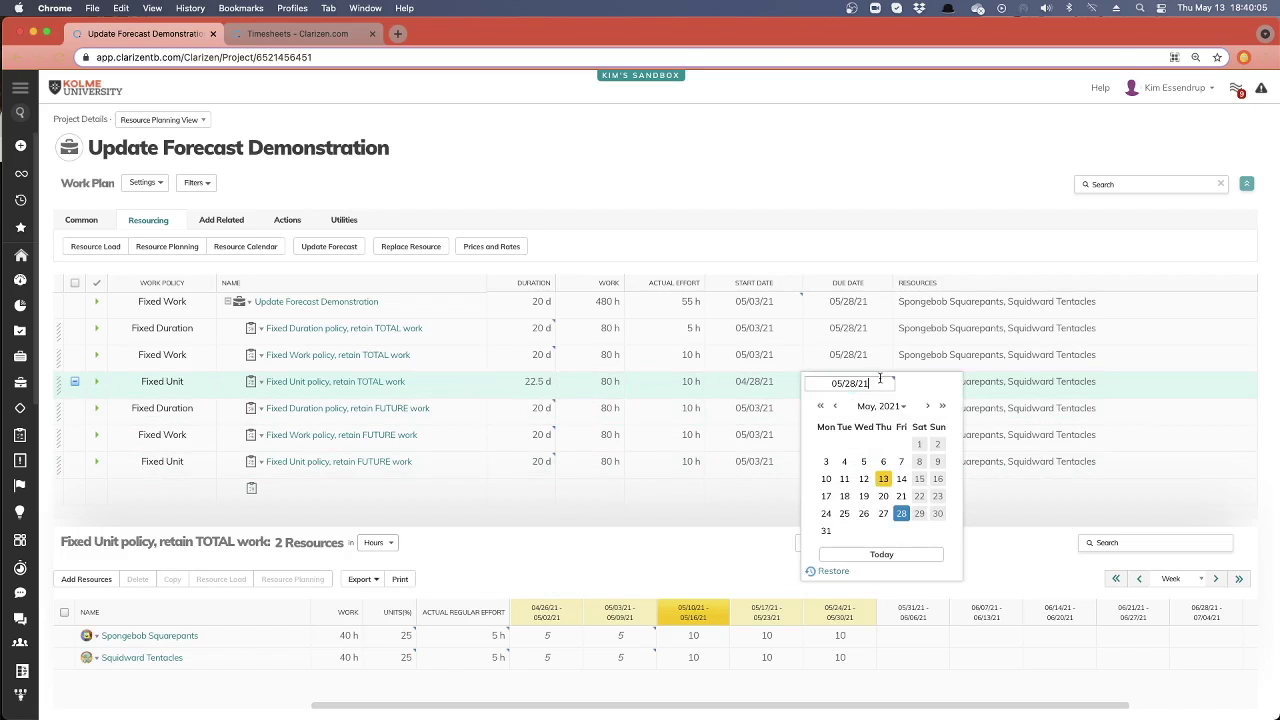
left_click(837, 576)
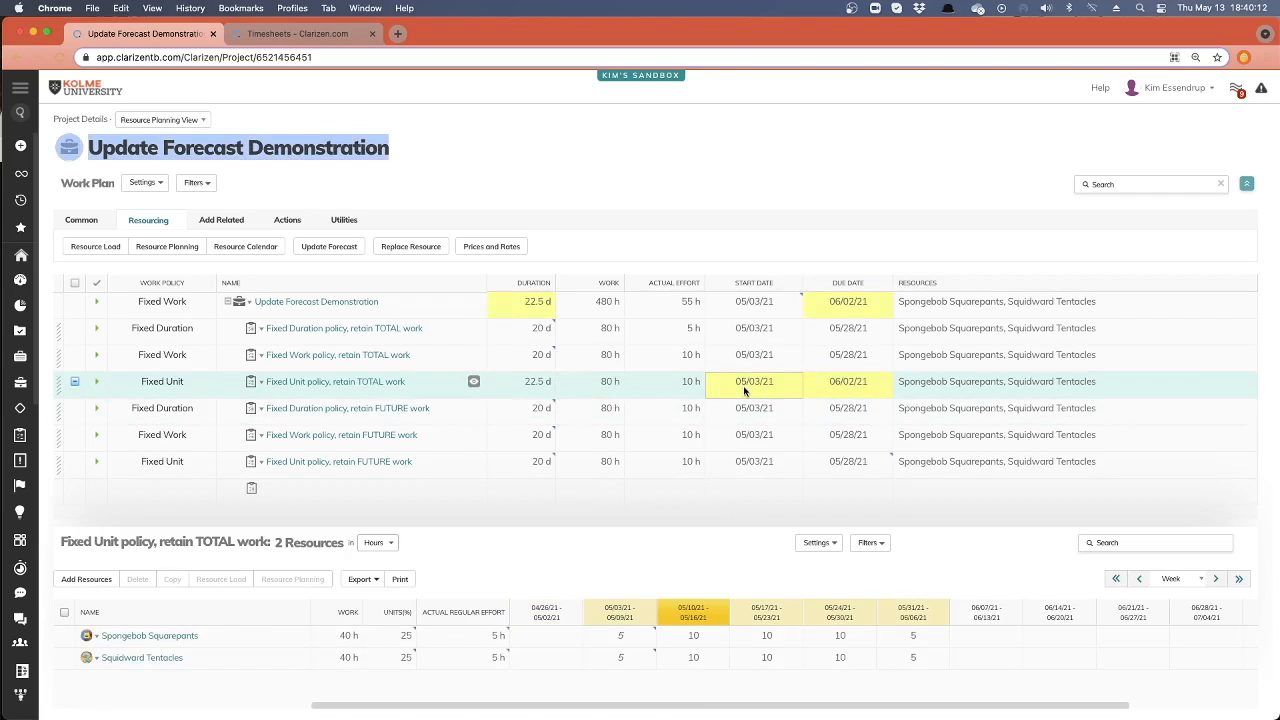
double_click(537, 381)
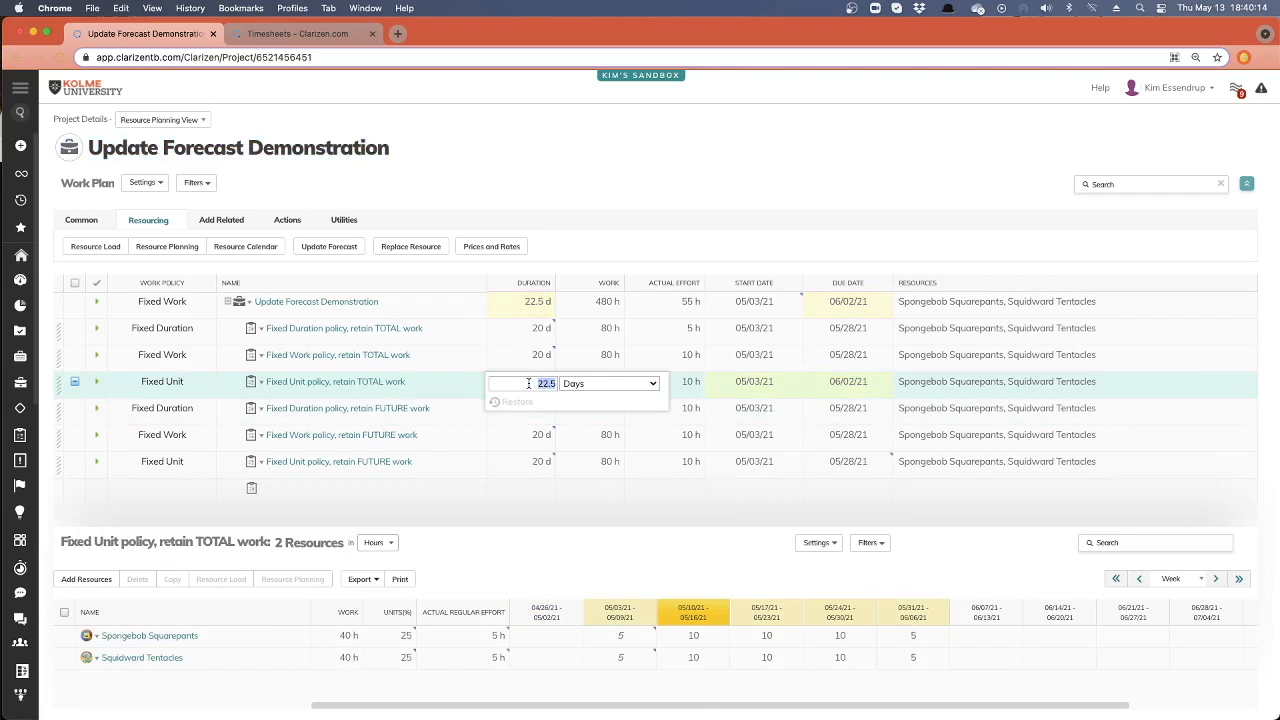
type("20d")
key("Return")
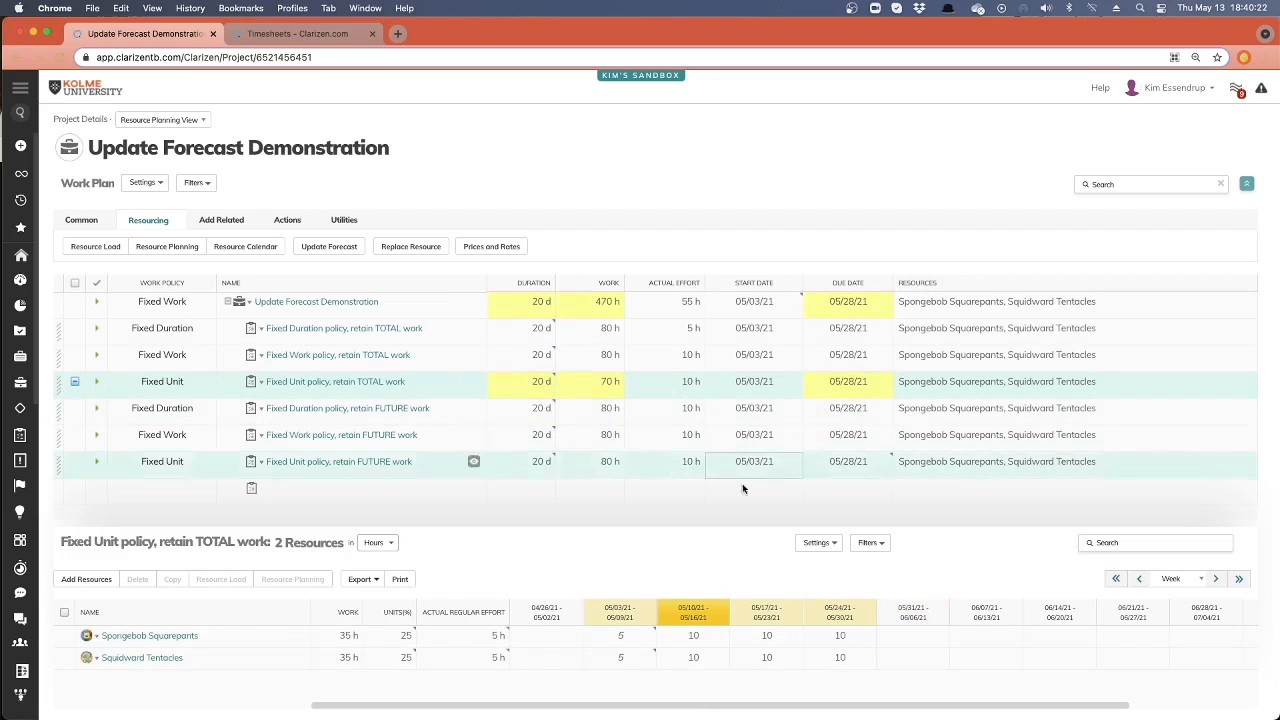
- Re-forecast retaining total work from 05/08/21, then again from 05/13/21
left_click(329, 246)
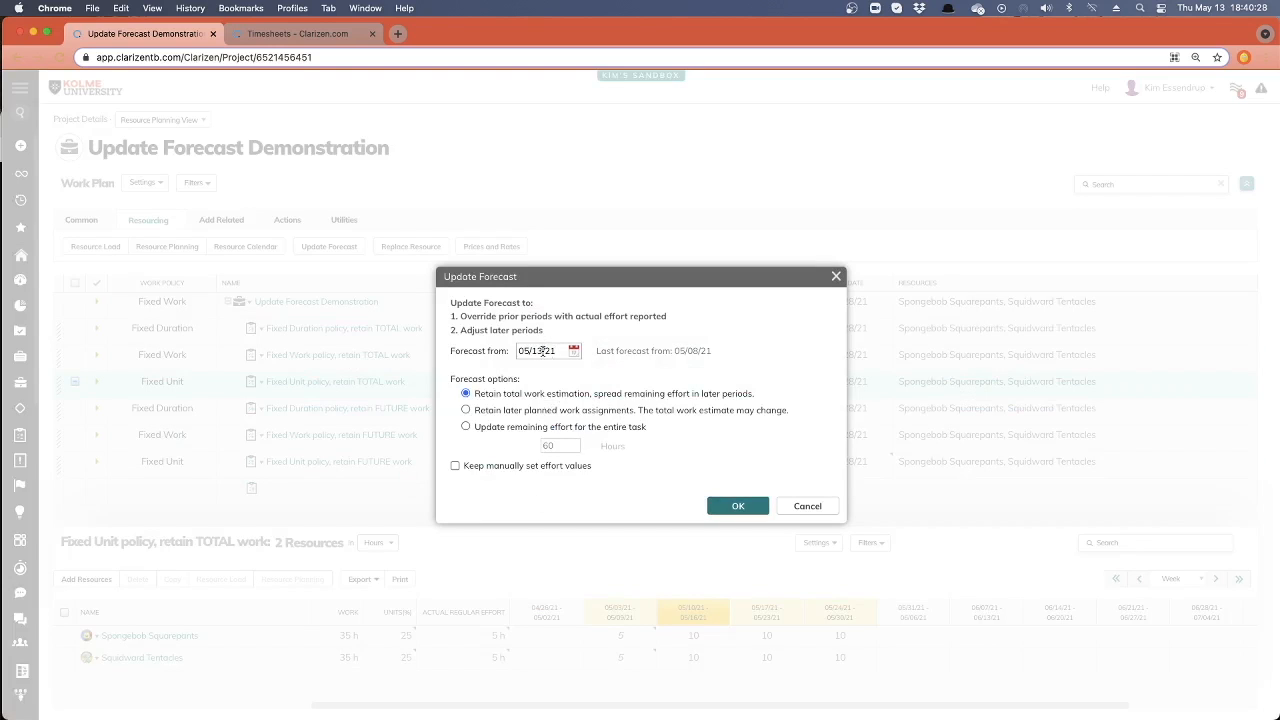
left_click(575, 351)
left_click(632, 436)
left_click_drag(491, 396, 719, 418)
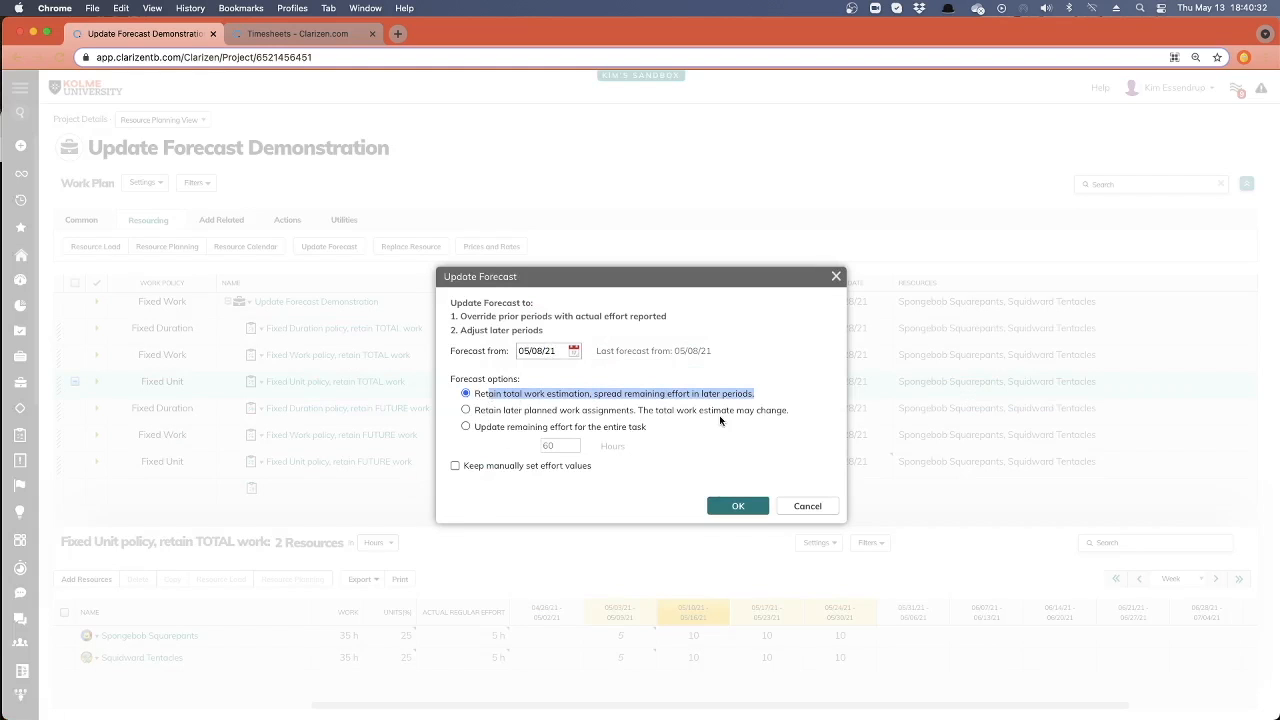
left_click(737, 506)
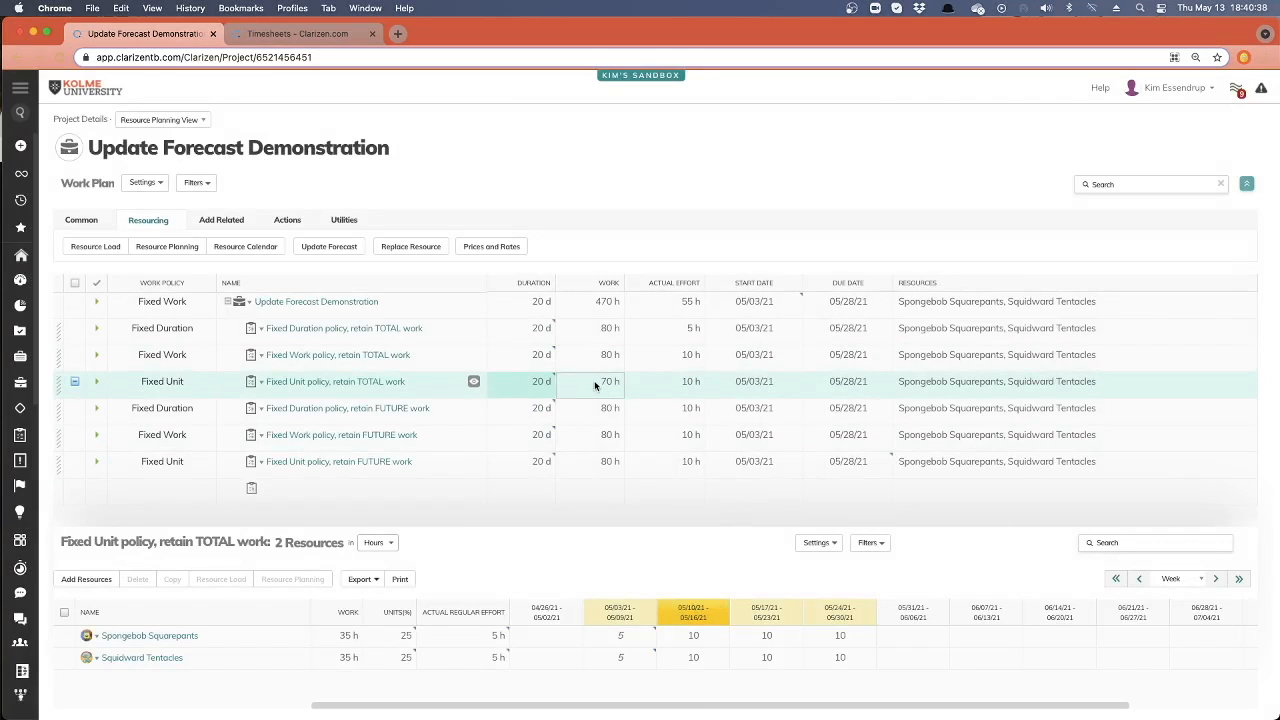
mouse_move(592, 382)
left_click(329, 246)
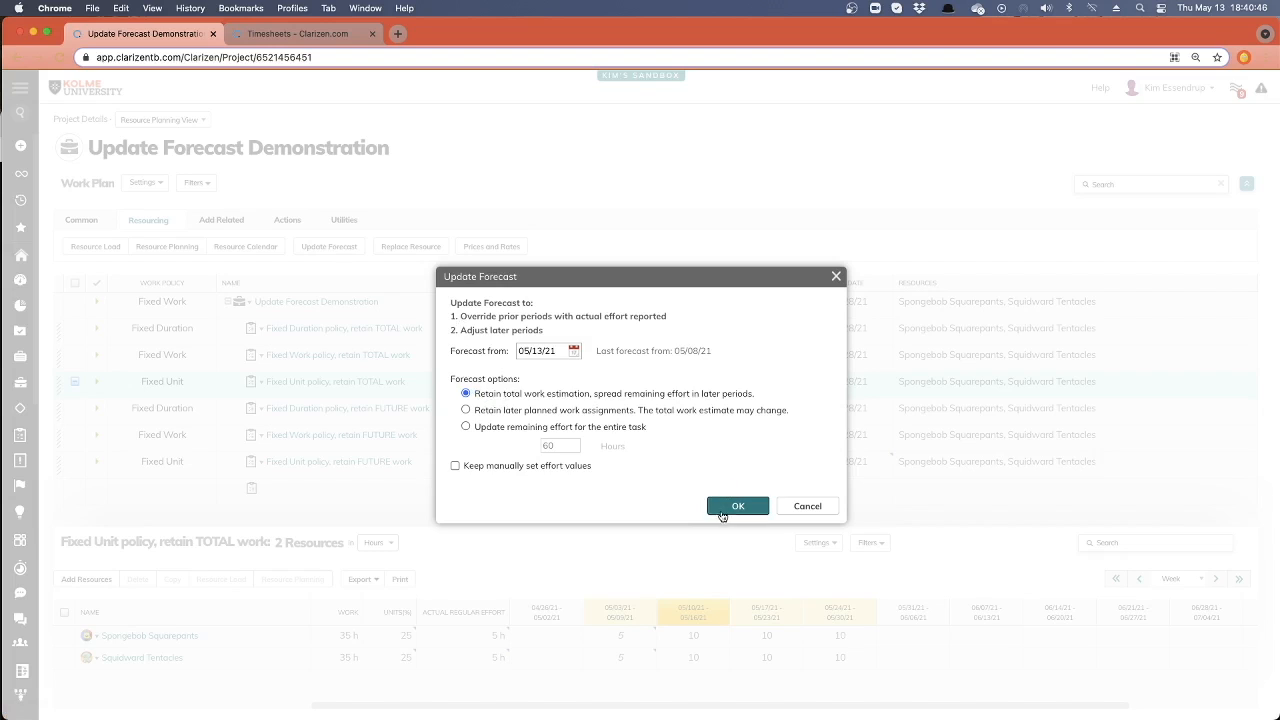
left_click(738, 506)
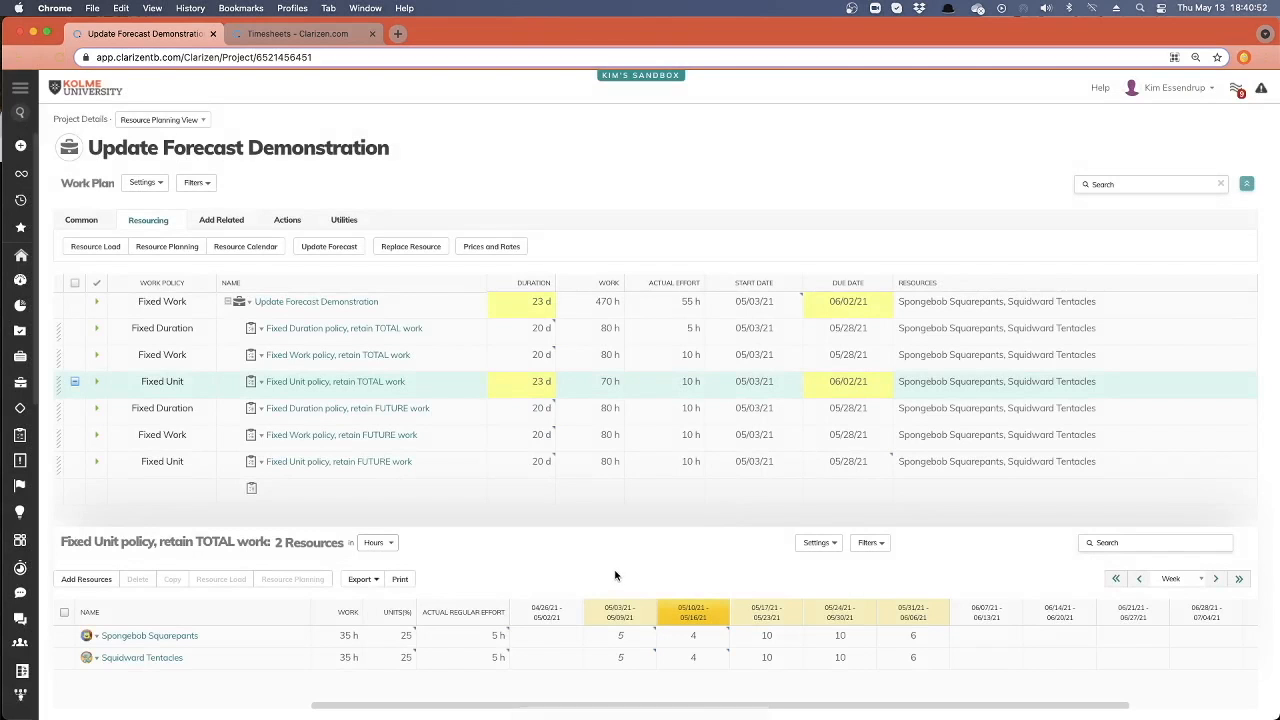
- Backdate the forecast to 05/08/21 once more, restoring 20 days ending 05/28/21
left_click(134, 358)
left_click(74, 381)
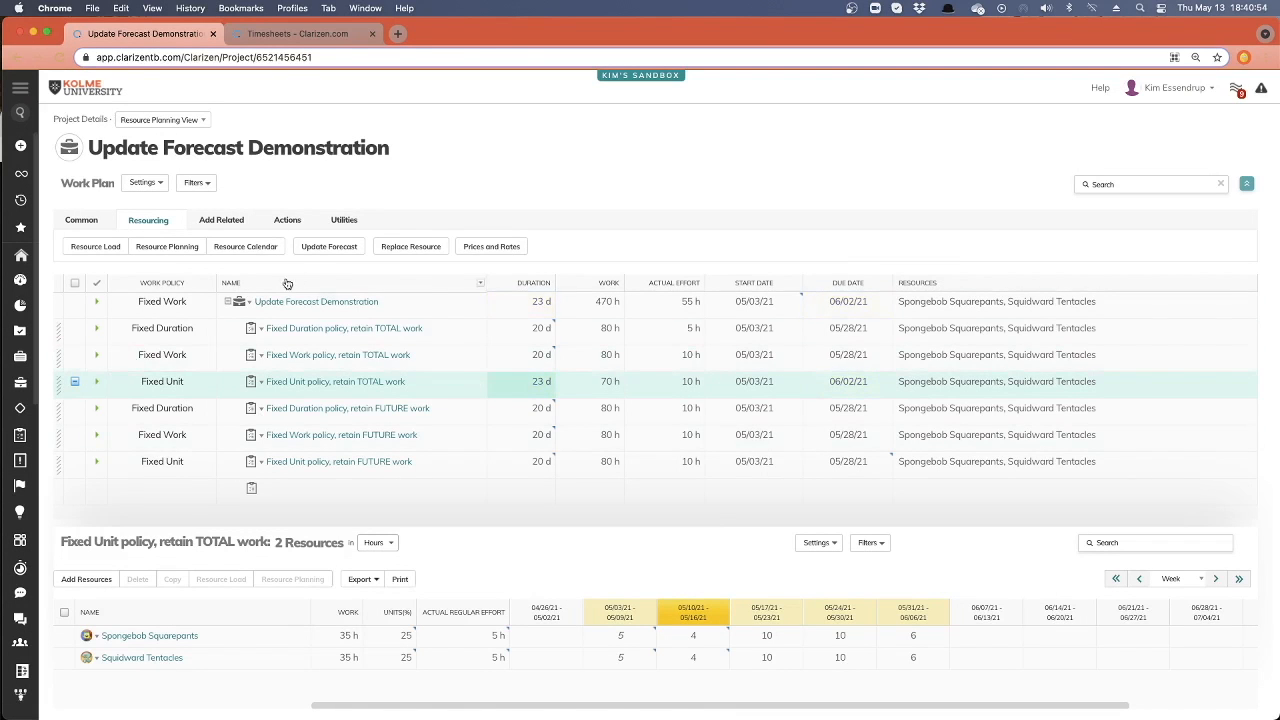
left_click(328, 246)
left_click(573, 351)
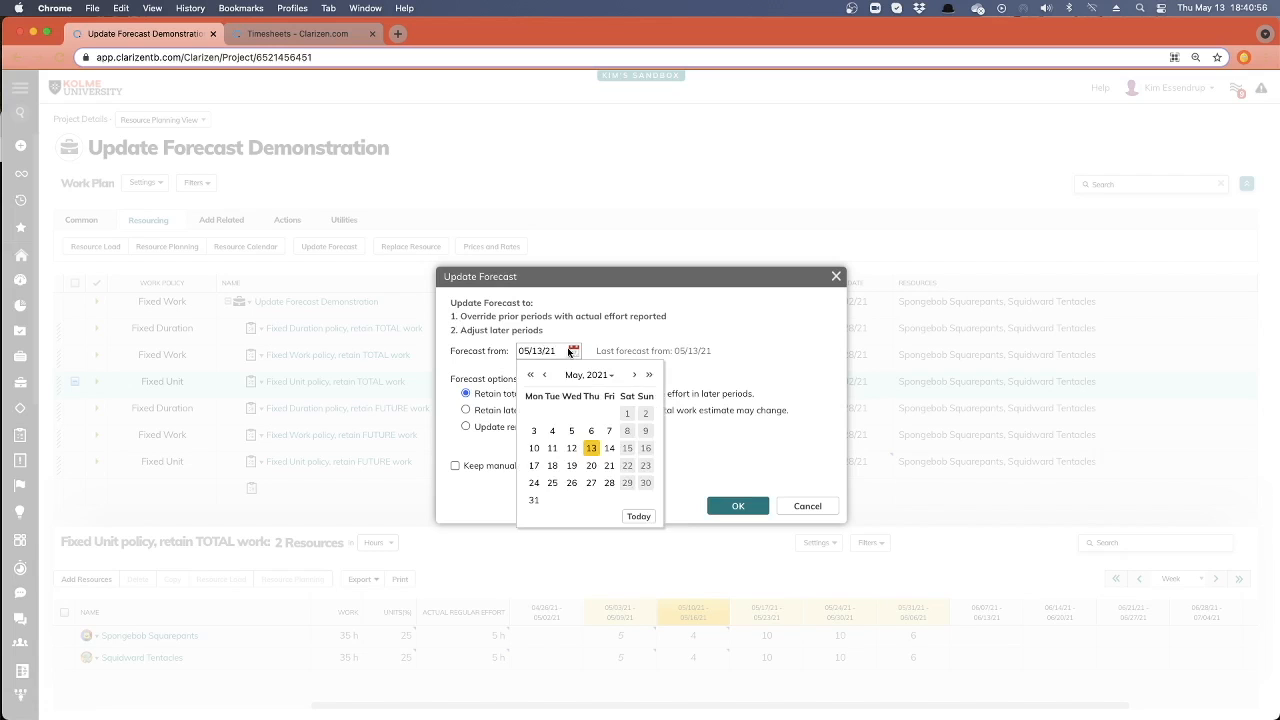
left_click(627, 432)
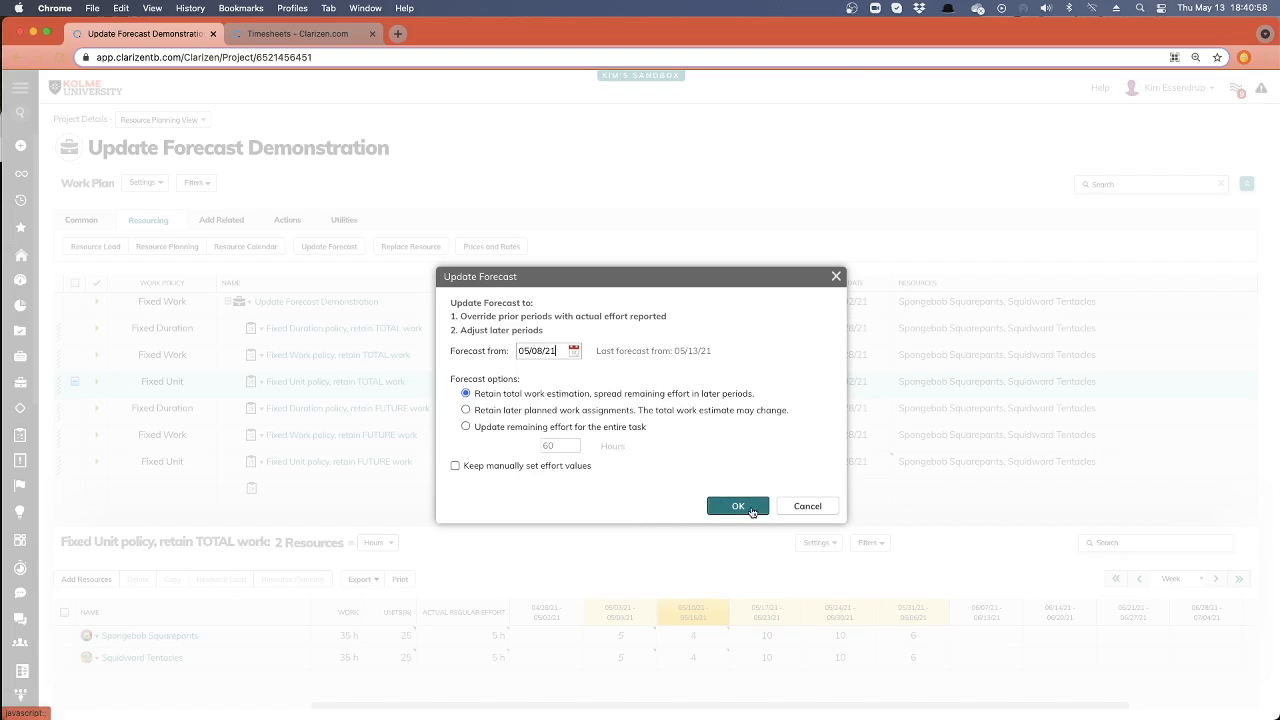
left_click(738, 506)
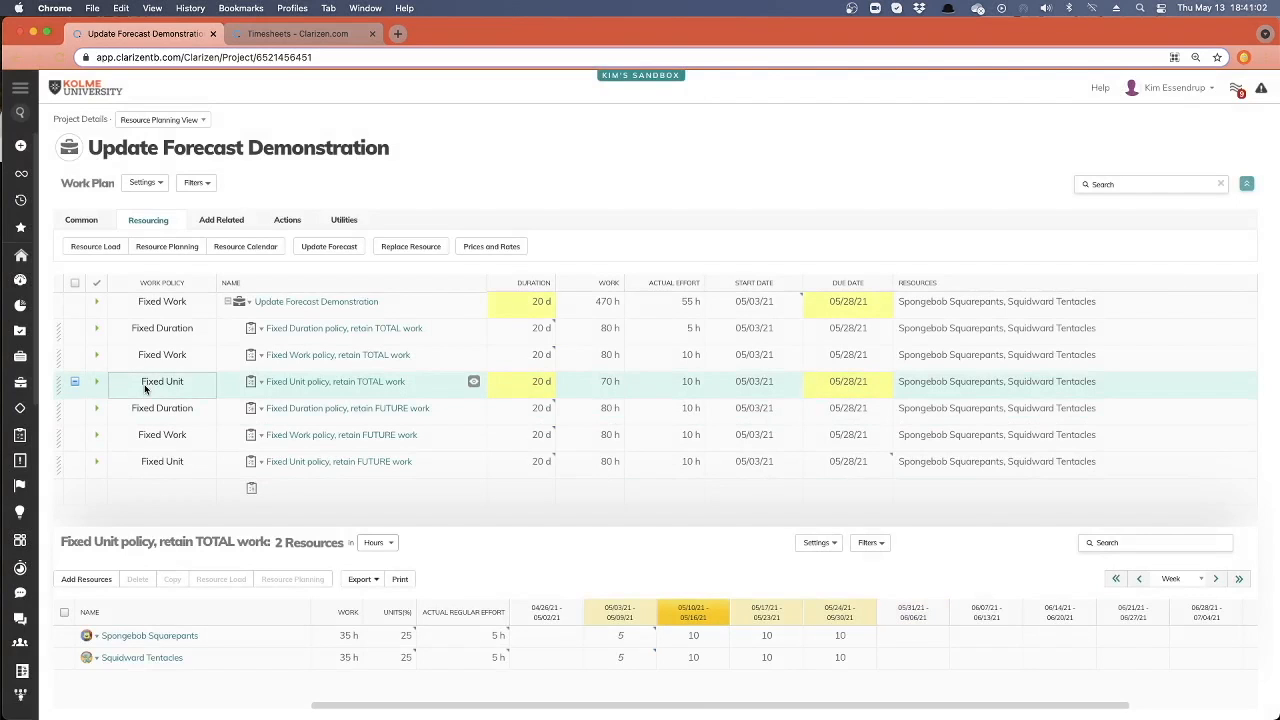
mouse_move(400, 636)
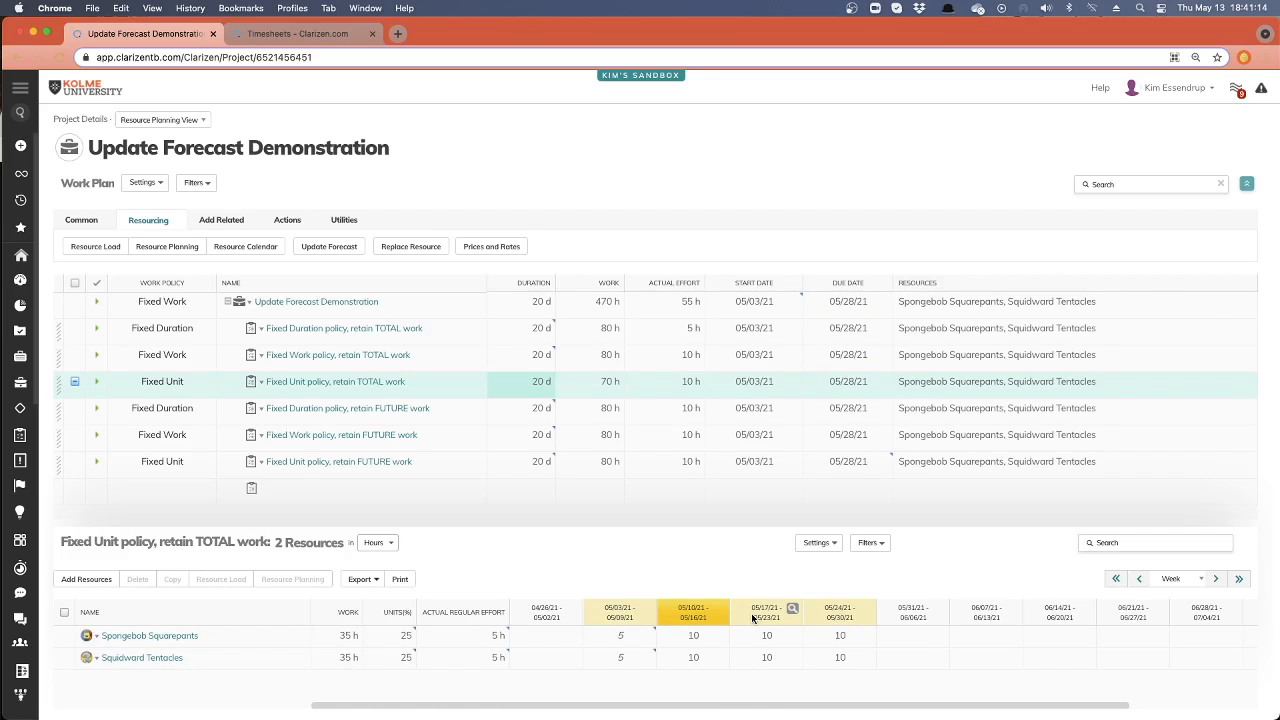
mouse_move(162, 381)
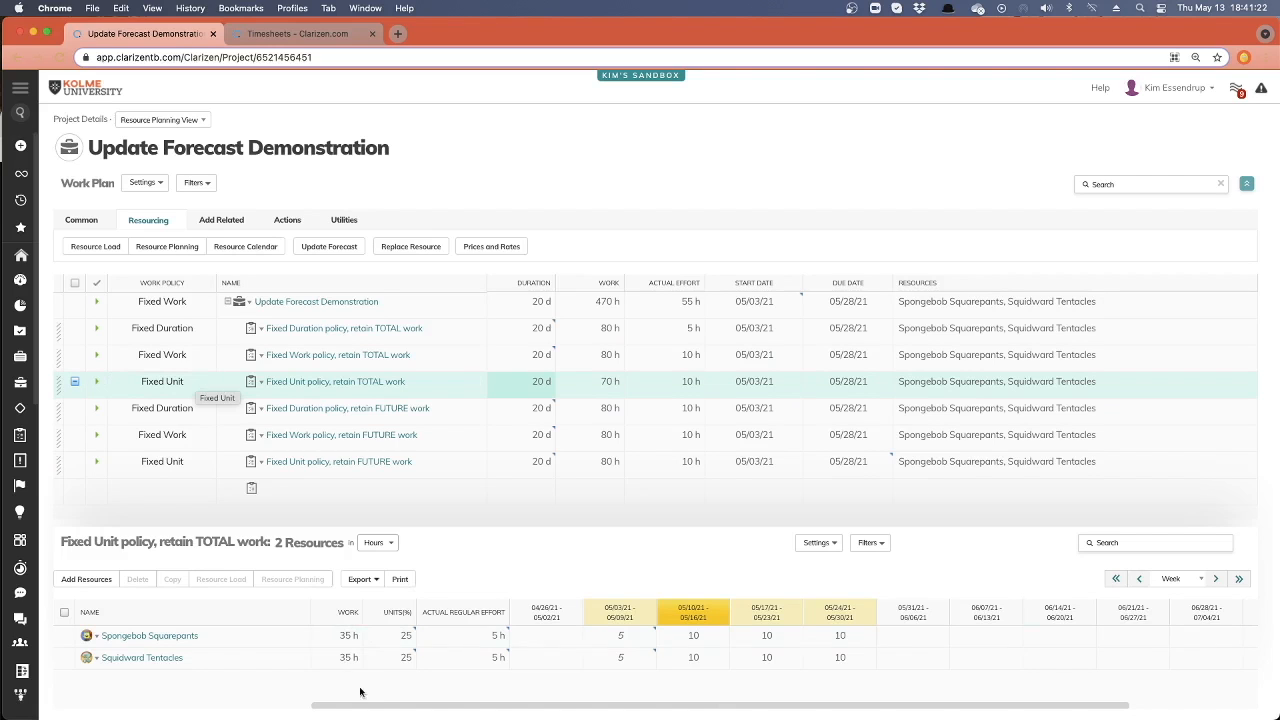
left_click(402, 658)
left_click(75, 408)
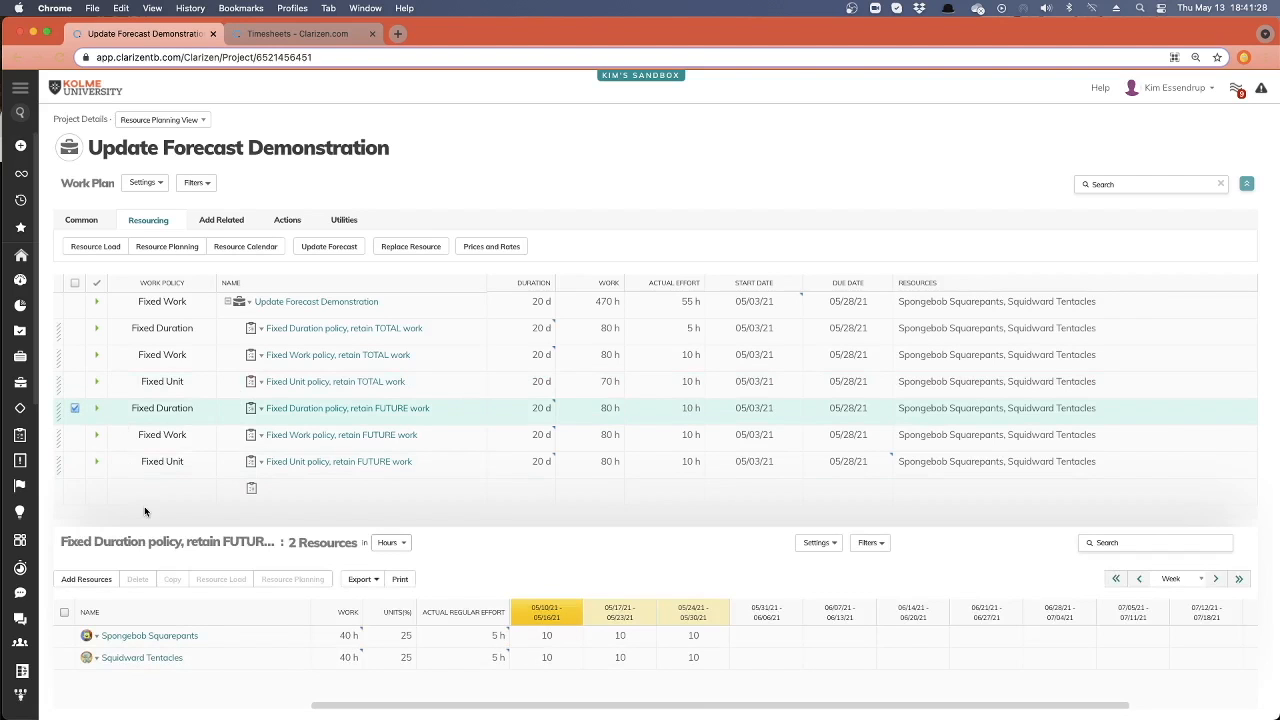
- Re-forecast from 05/08/21 retaining later planned assignments, cutting work to 70 h (35 per resource)
left_click(1139, 579)
mouse_move(384, 413)
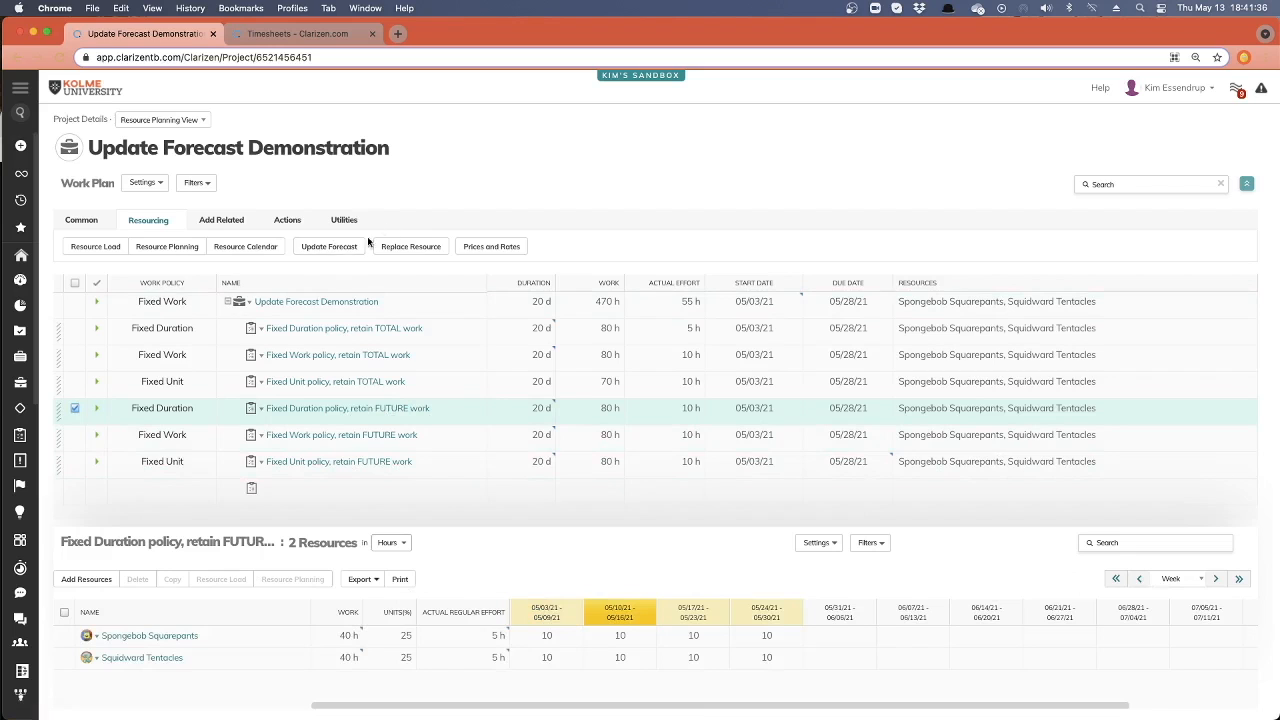
left_click(329, 246)
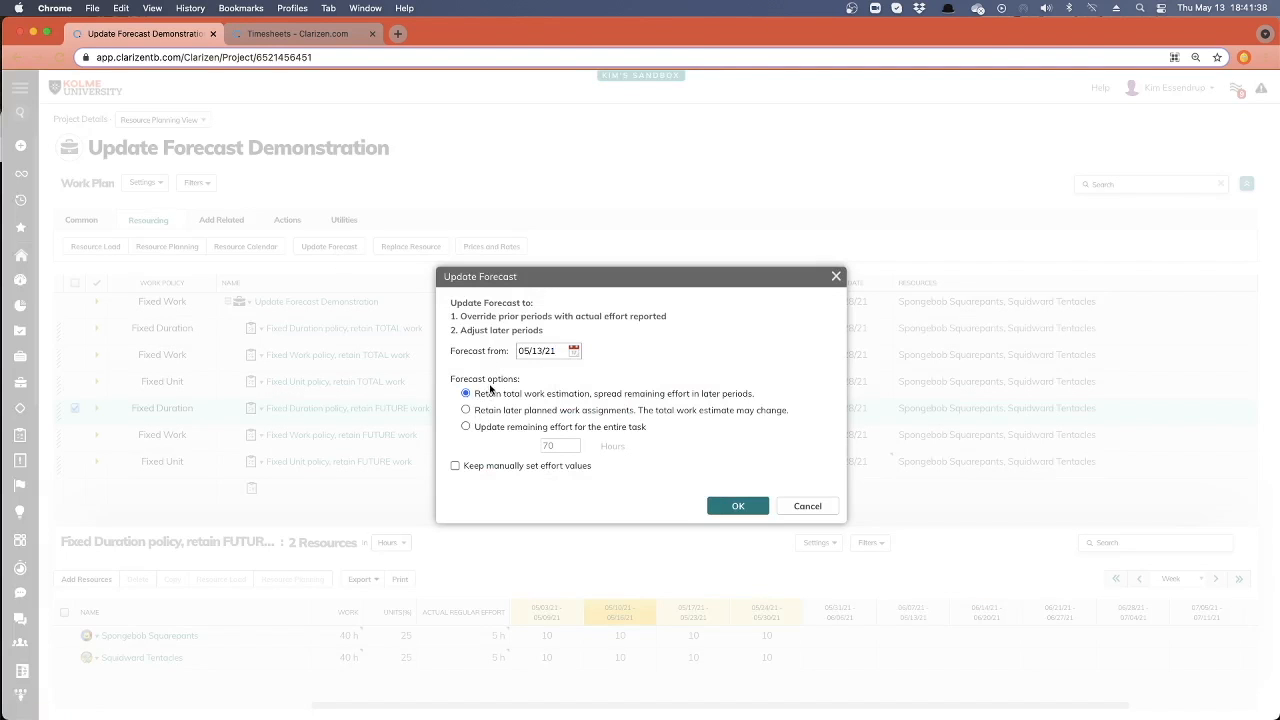
left_click(466, 411)
left_click(573, 353)
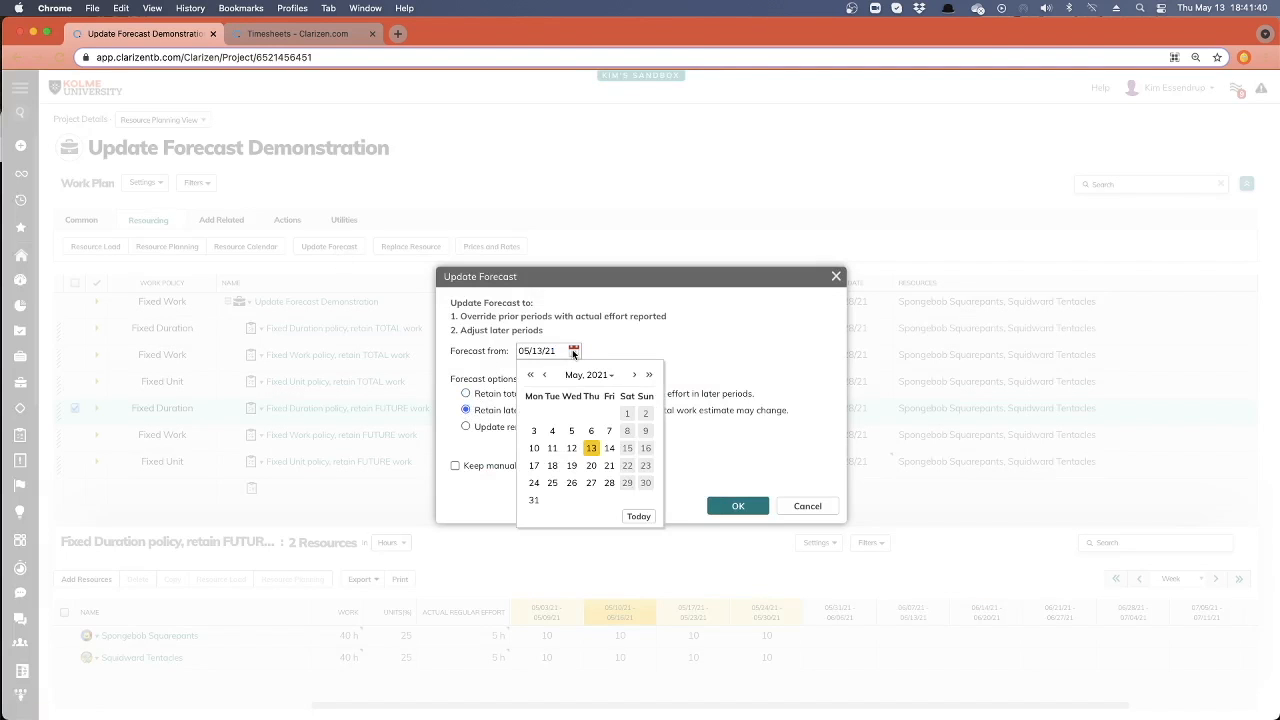
left_click(632, 436)
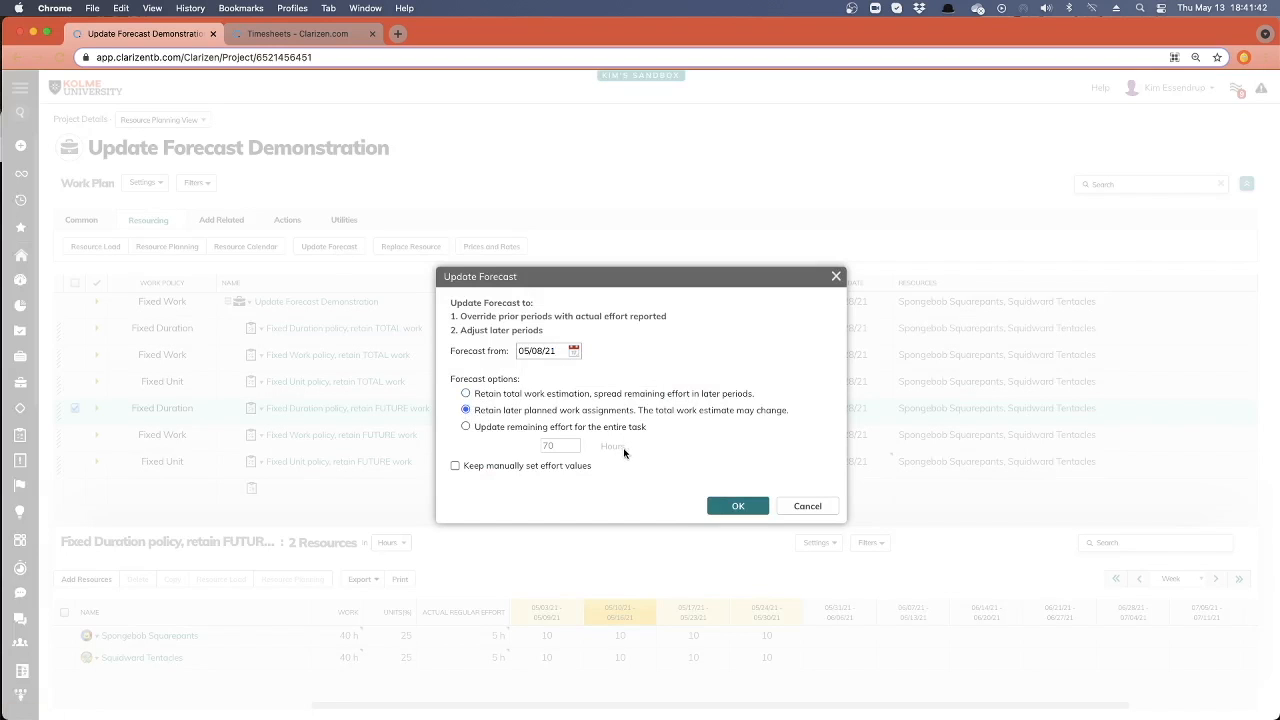
left_click(737, 506)
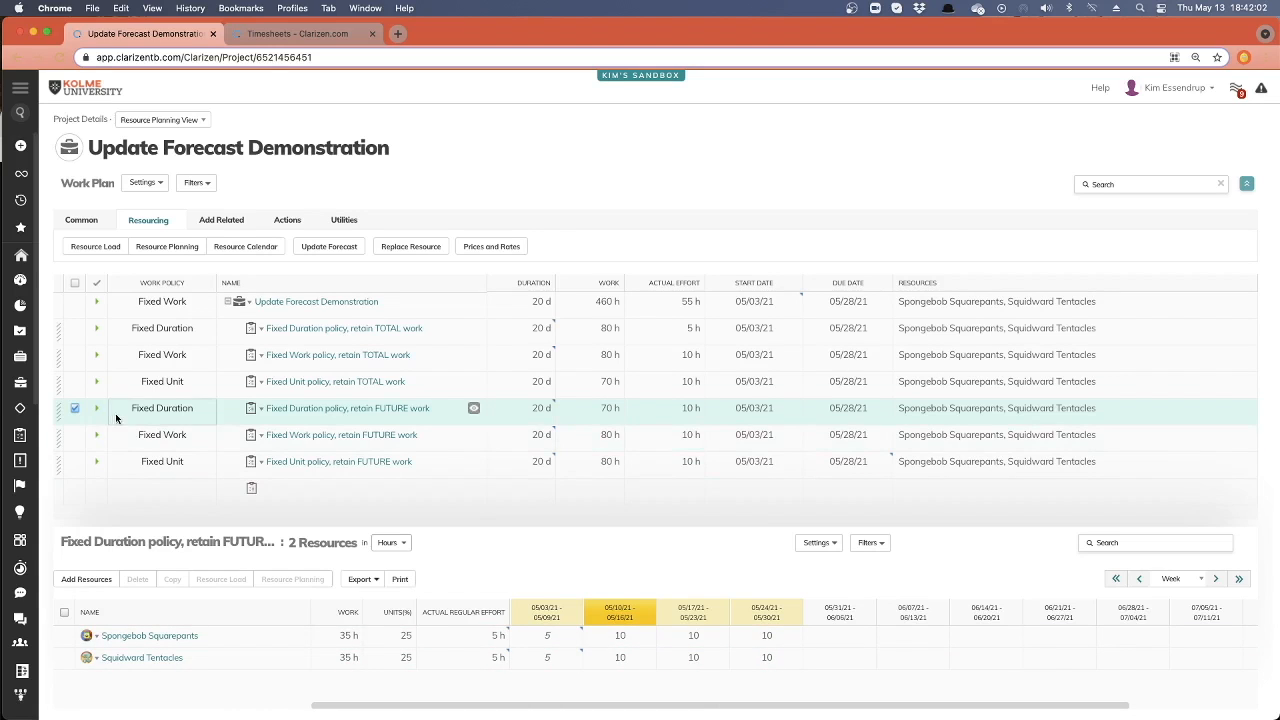
left_click(74, 434)
left_click(73, 408)
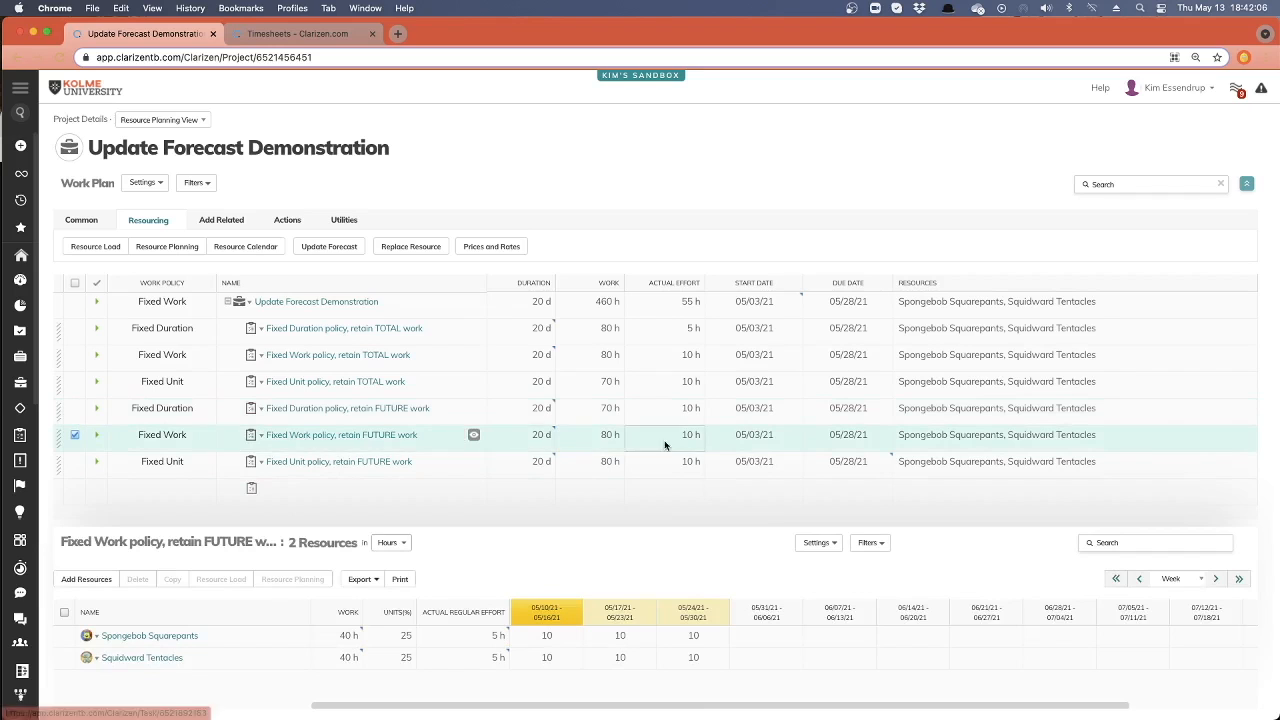
- Re-forecast from an earlier date retaining later planned assignments, reducing work to 70 h, 35 per resource
left_click(328, 246)
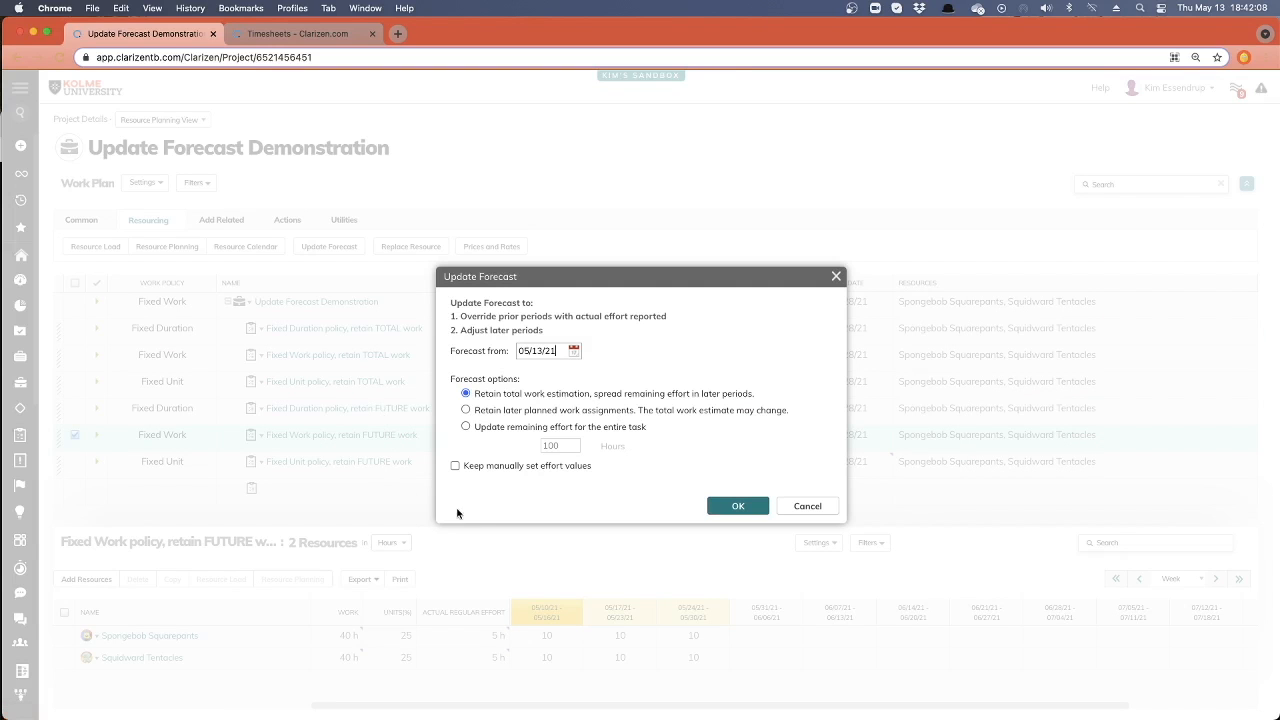
left_click(466, 410)
left_click(574, 350)
left_click(609, 447)
left_click(738, 506)
left_click(1139, 579)
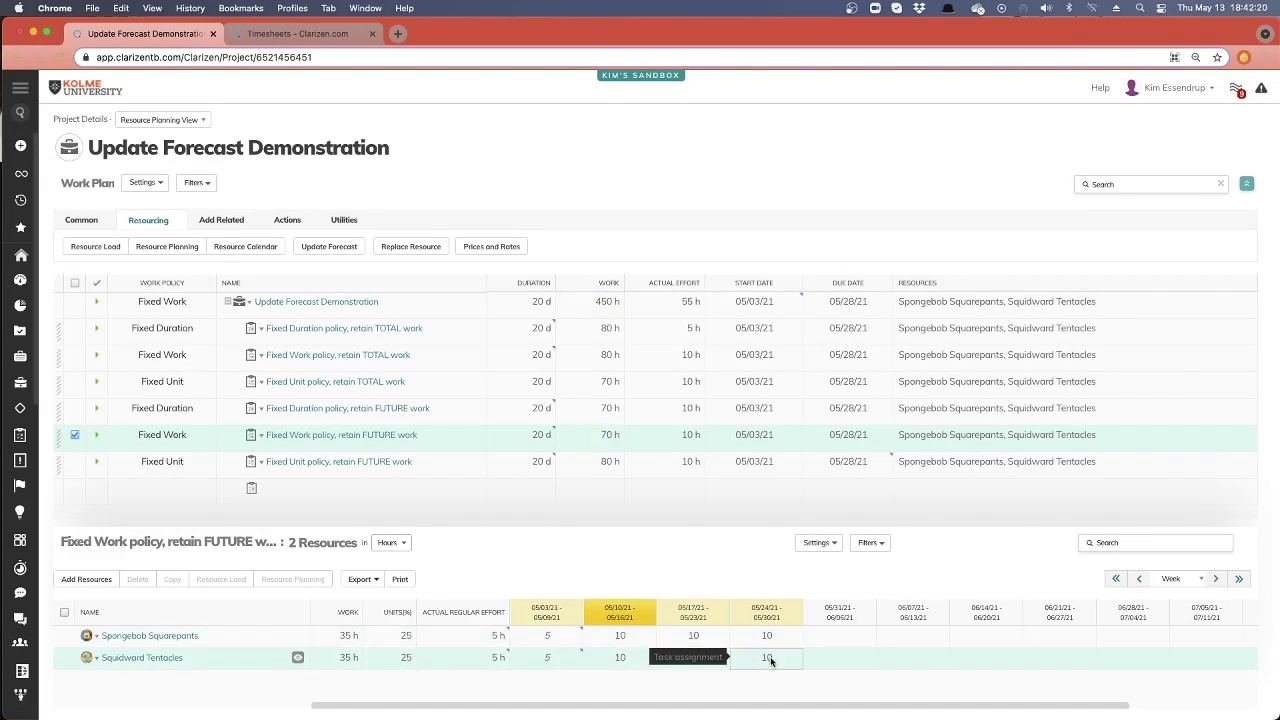
left_click(74, 461)
left_click(74, 434)
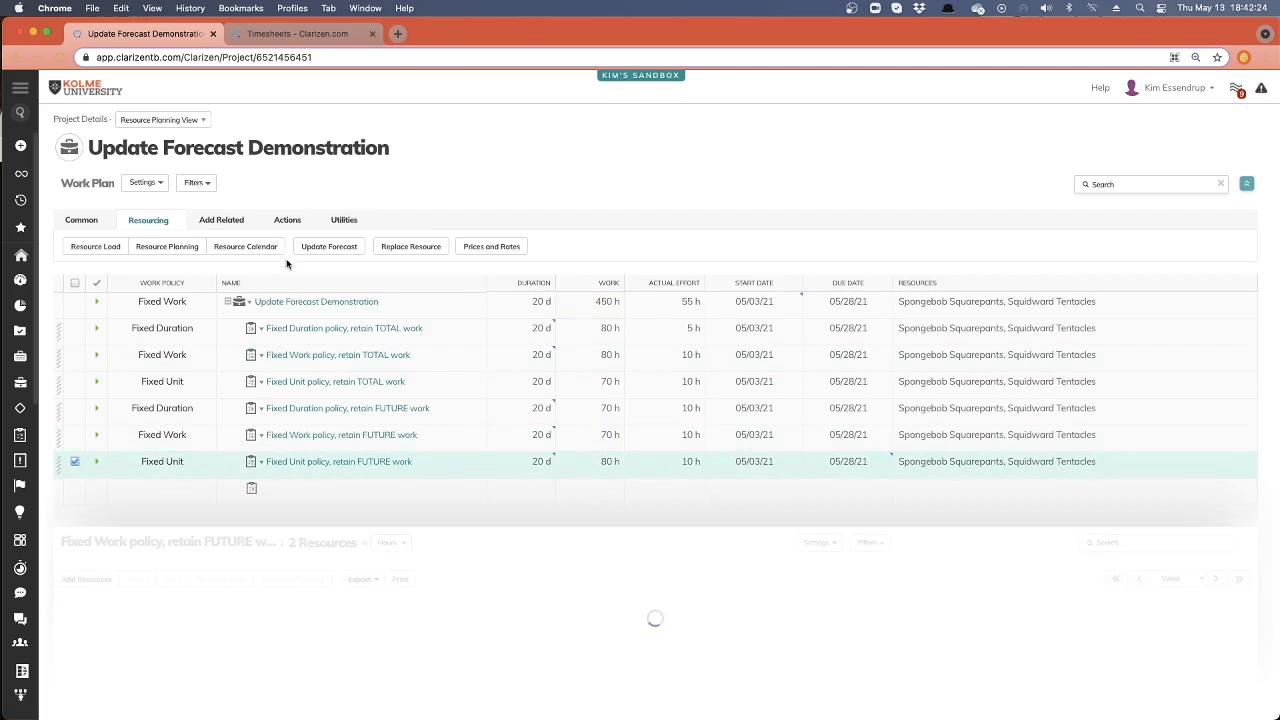
- Re-forecast from 05/08/21 retaining later assignments, giving 86 h over 24 days starting 04/27/21
left_click(328, 246)
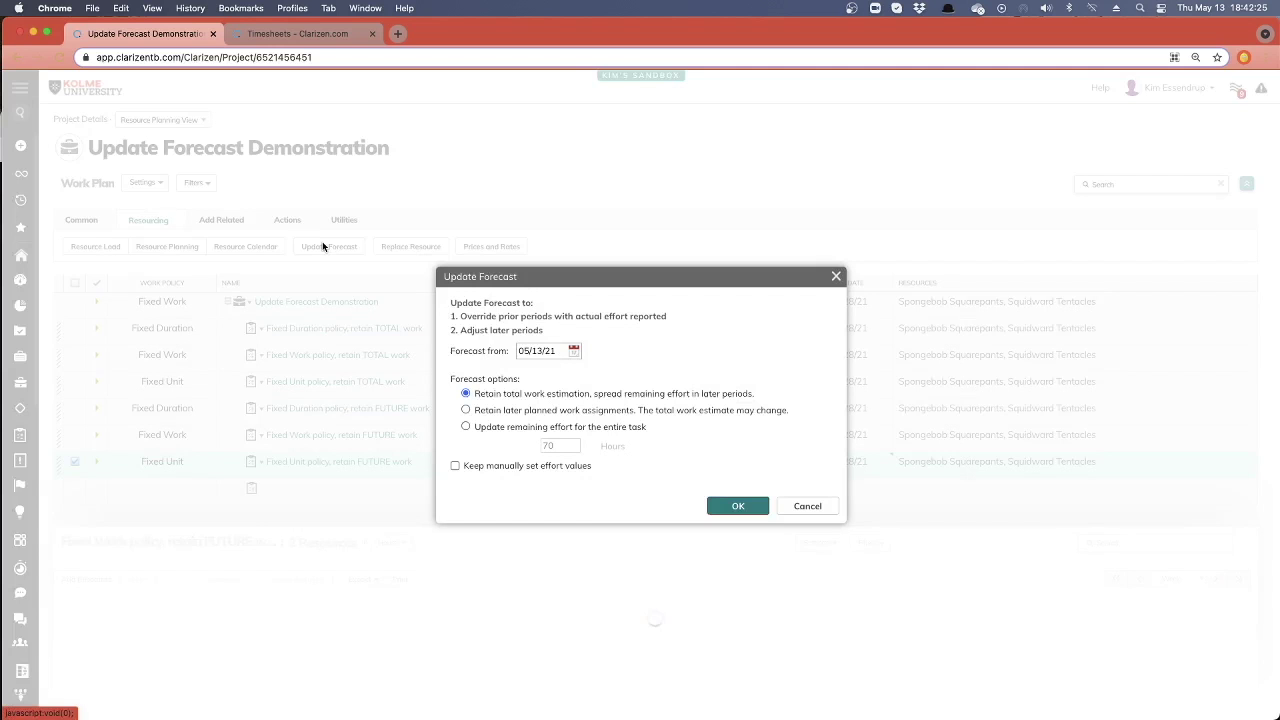
left_click(465, 410)
left_click(575, 352)
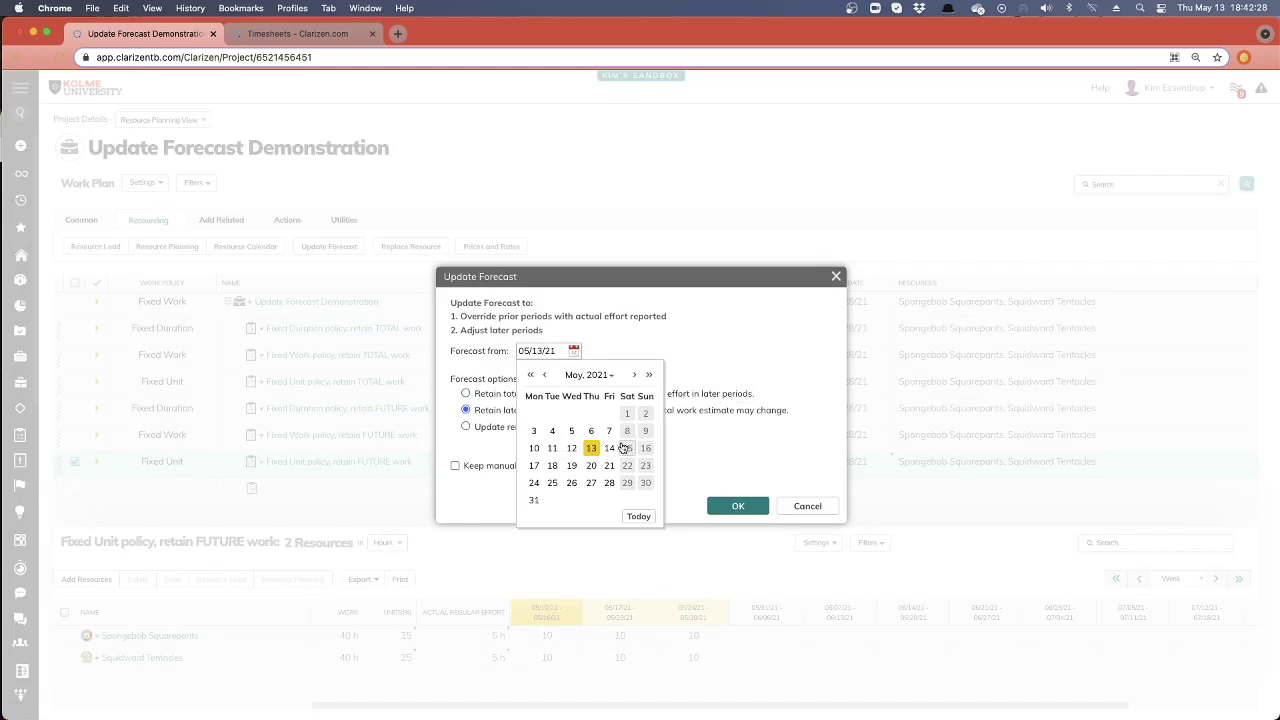
left_click(627, 428)
left_click(740, 506)
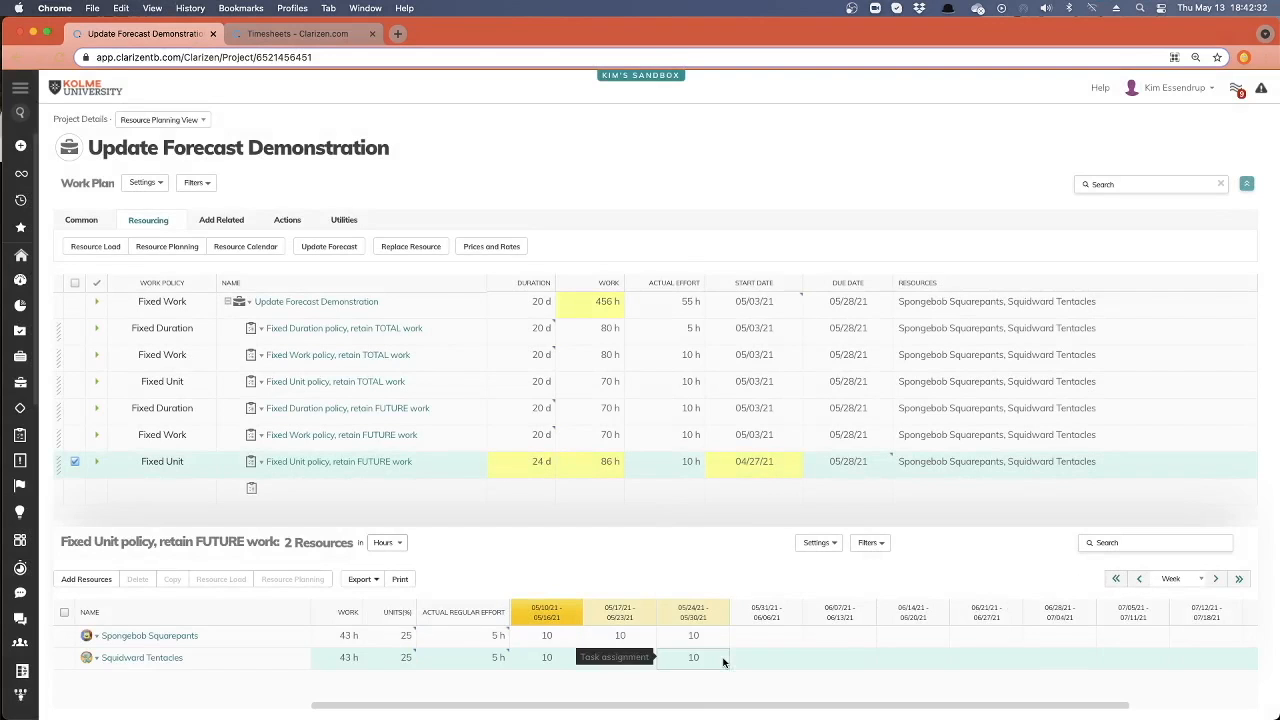
left_click(1128, 579)
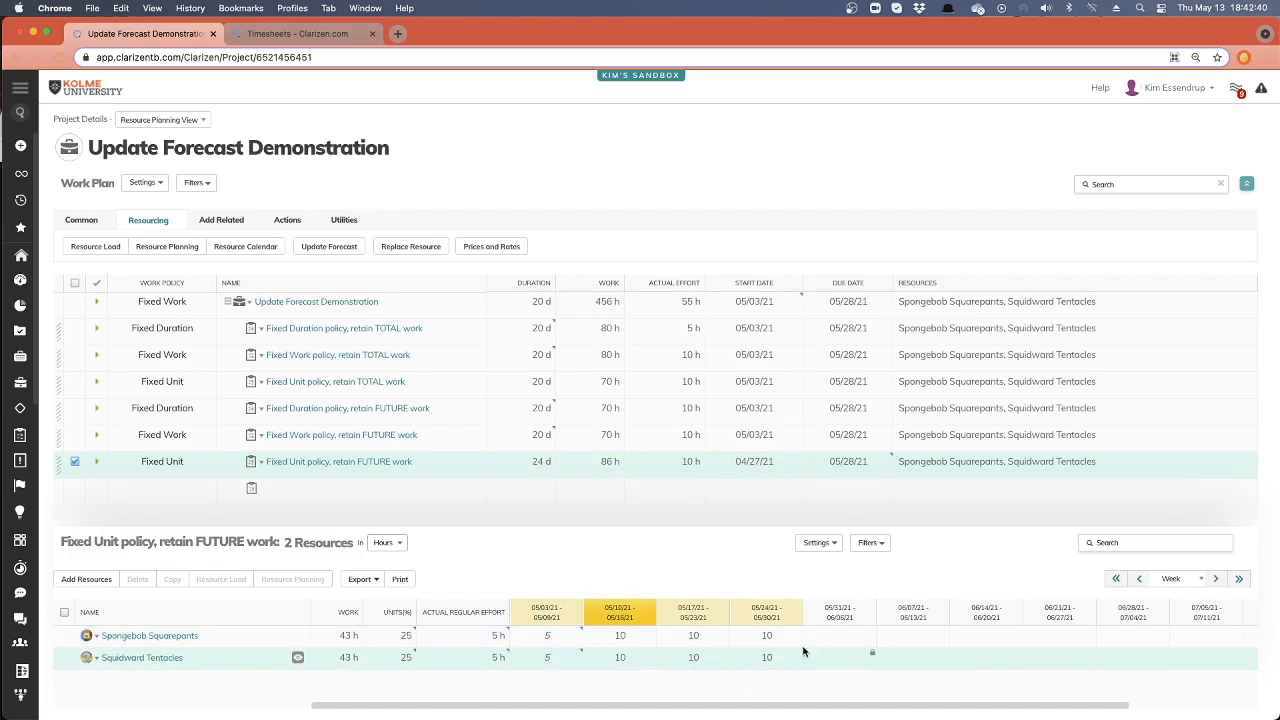
- Select the Fixed Duration TOTAL task and set Spongebob's 05/17/21 week effort to 10 hours
left_click(75, 329)
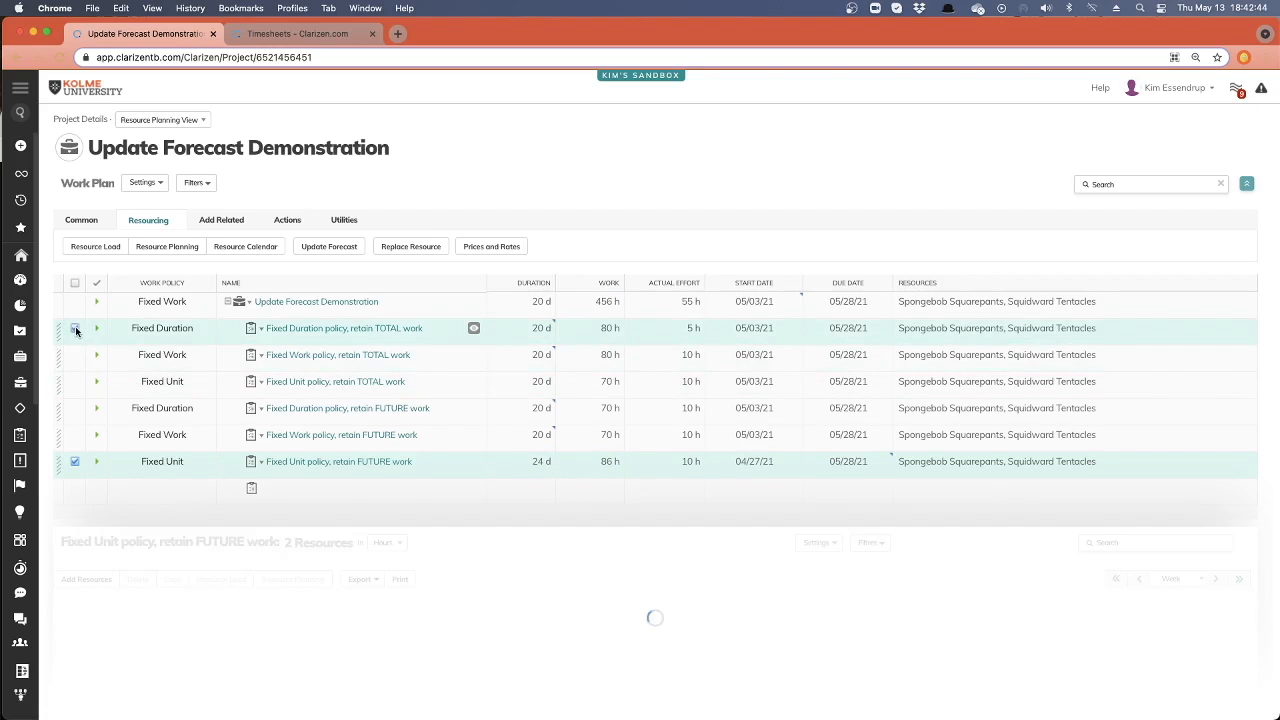
left_click(75, 461)
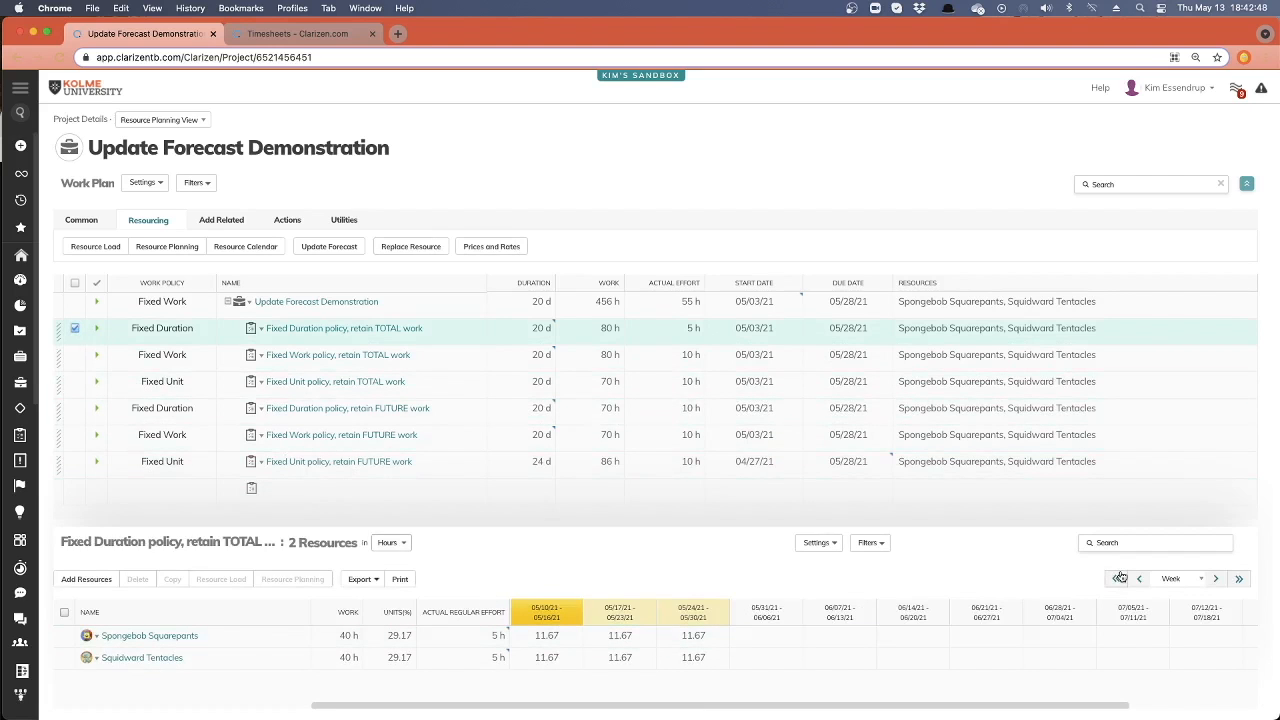
left_click(1138, 578)
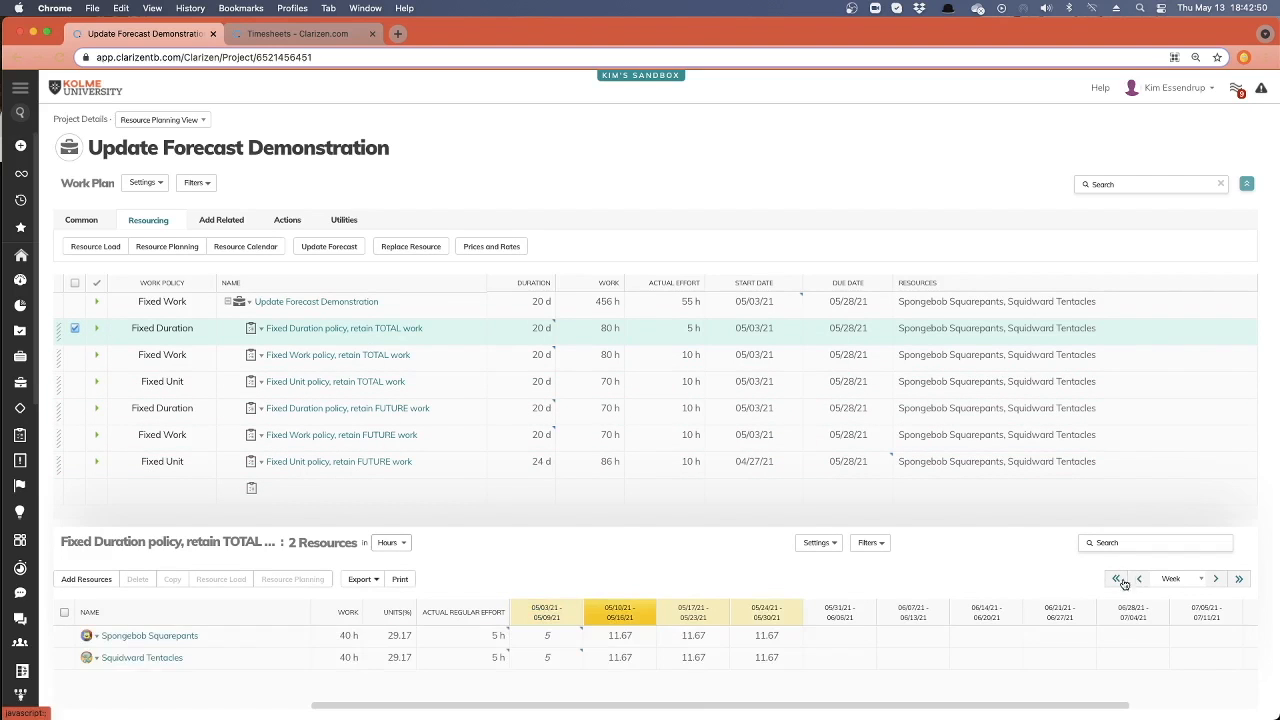
double_click(695, 637)
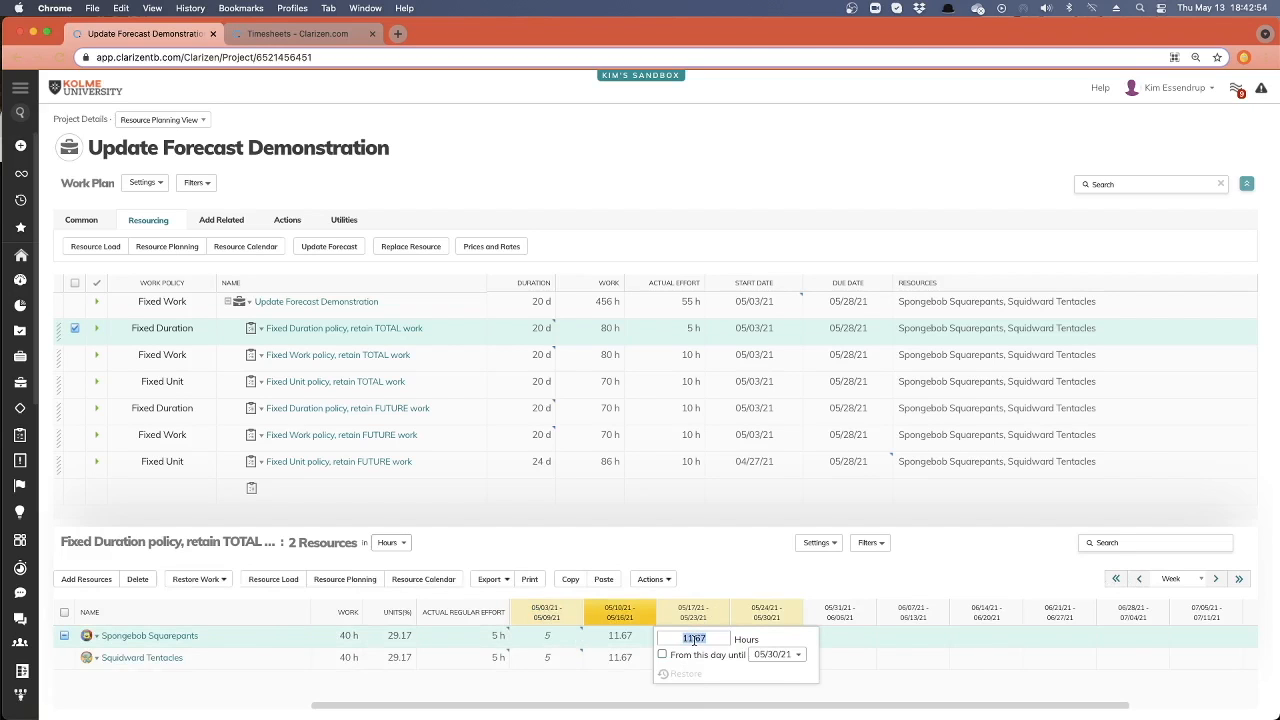
type("10")
key("Return")
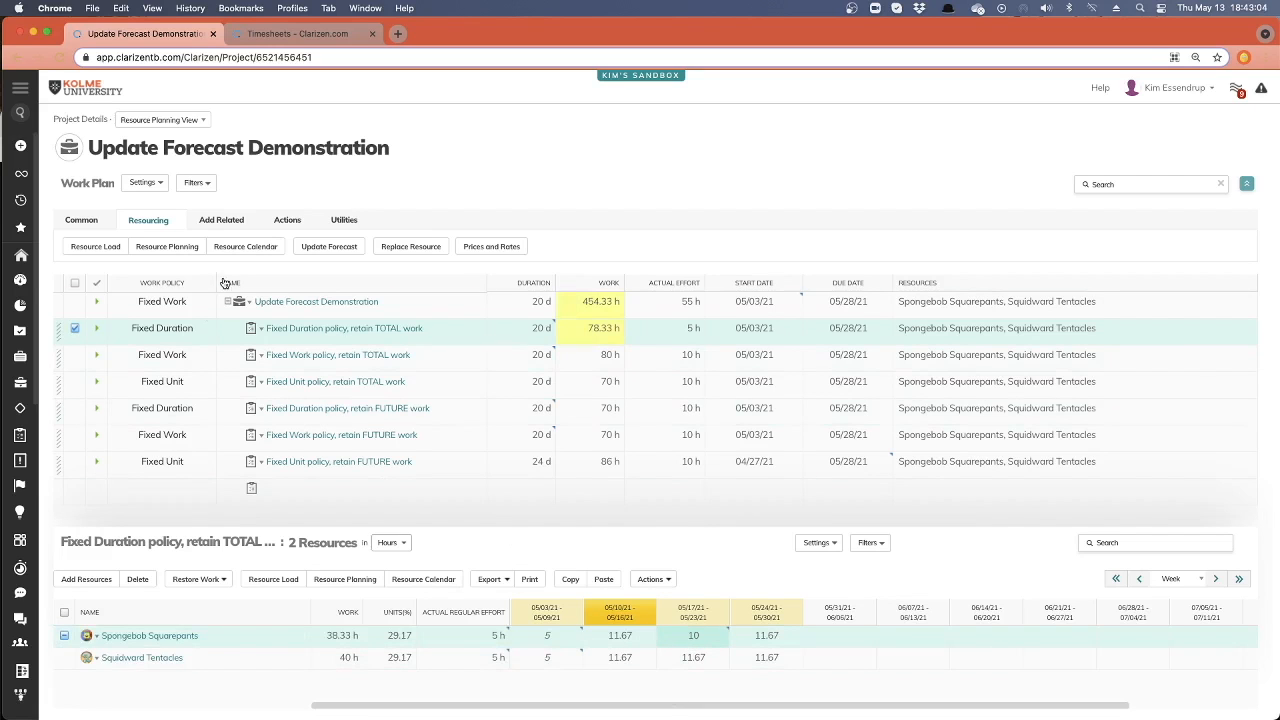
- Re-forecast from 05/13/21 keeping manual effort, shifting neighbouring weeks to 6.67 and 16.67 hours
left_click(328, 246)
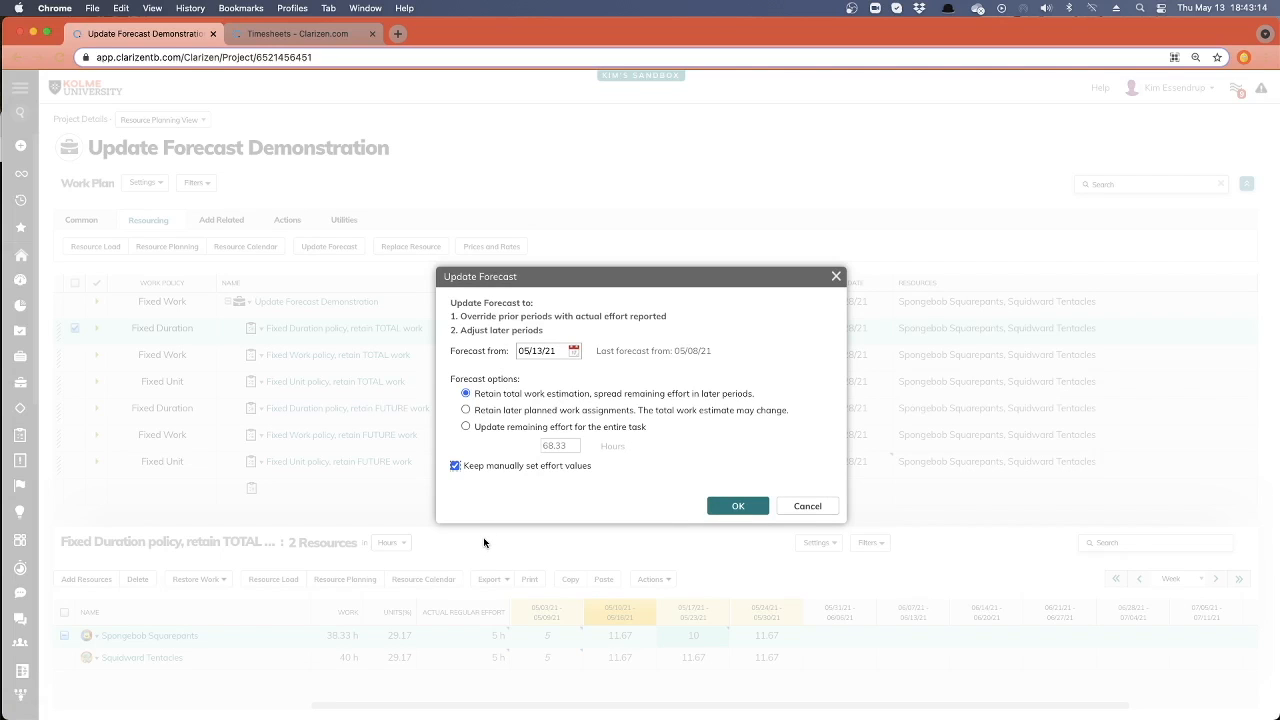
left_click(738, 506)
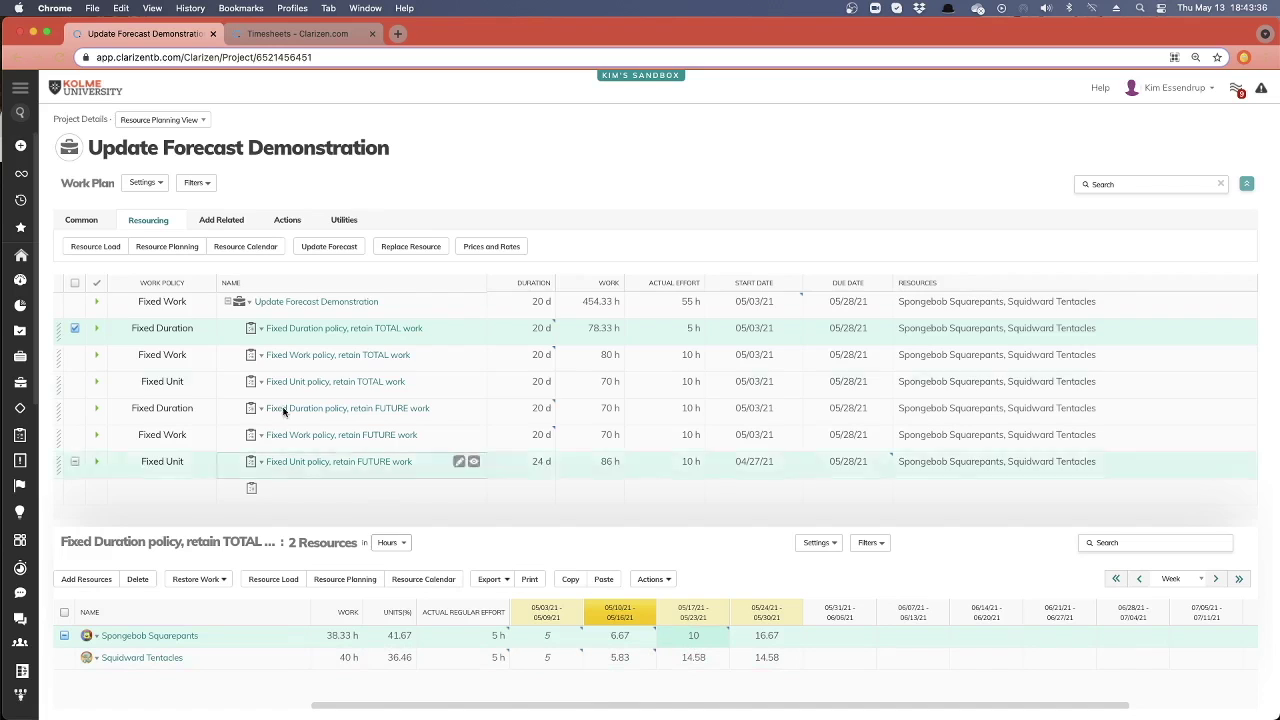
left_click(329, 246)
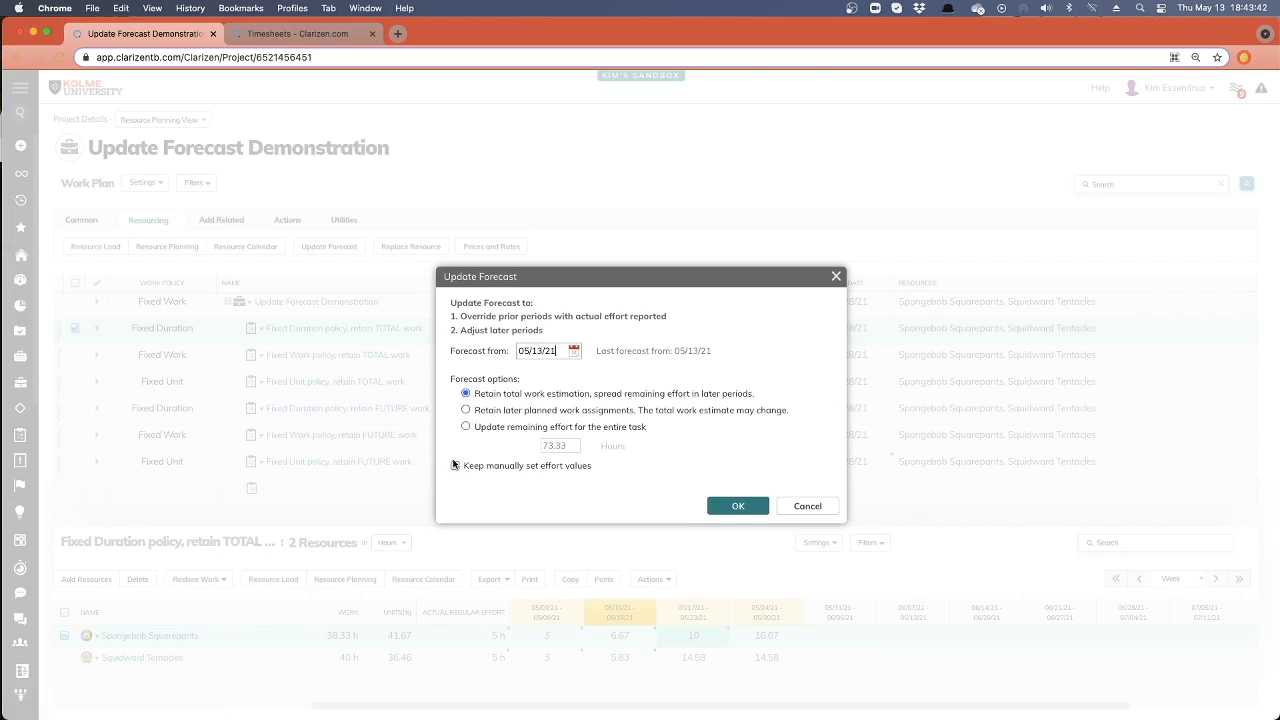
- Re-forecast without keeping manual effort, respreading the 10-hour week to 5.56 and 13.89
left_click(738, 506)
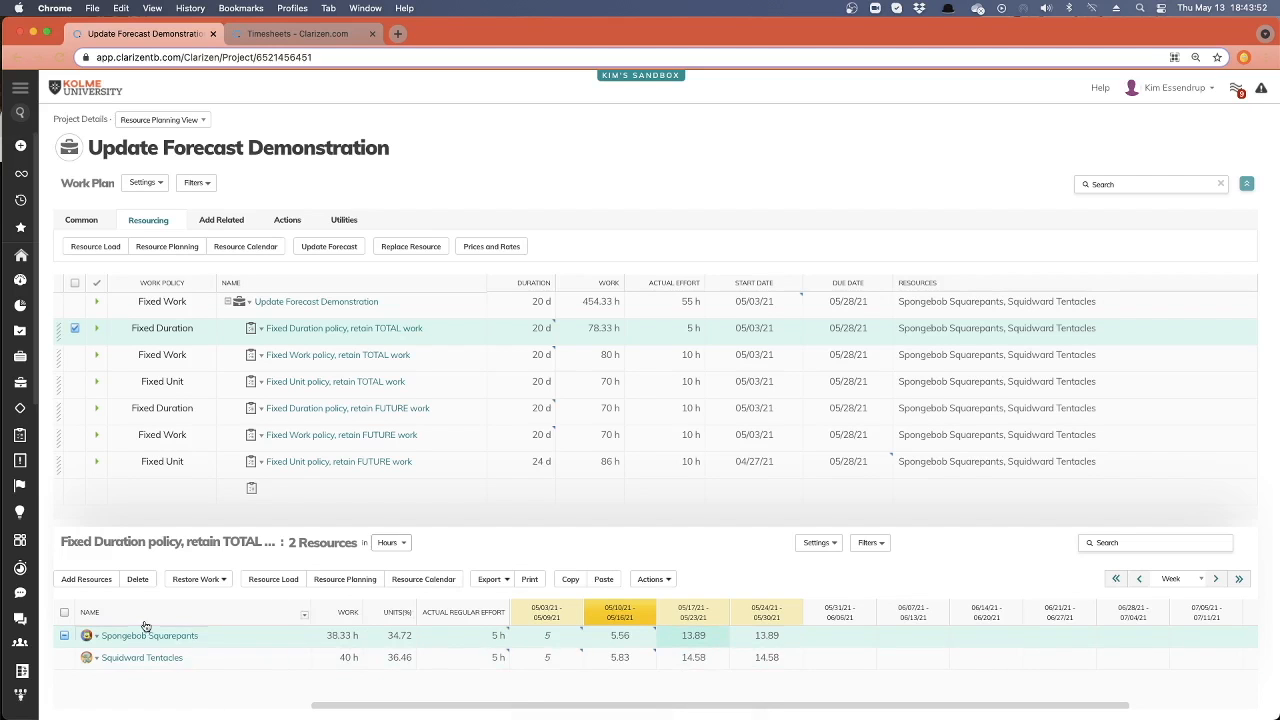
left_click(329, 246)
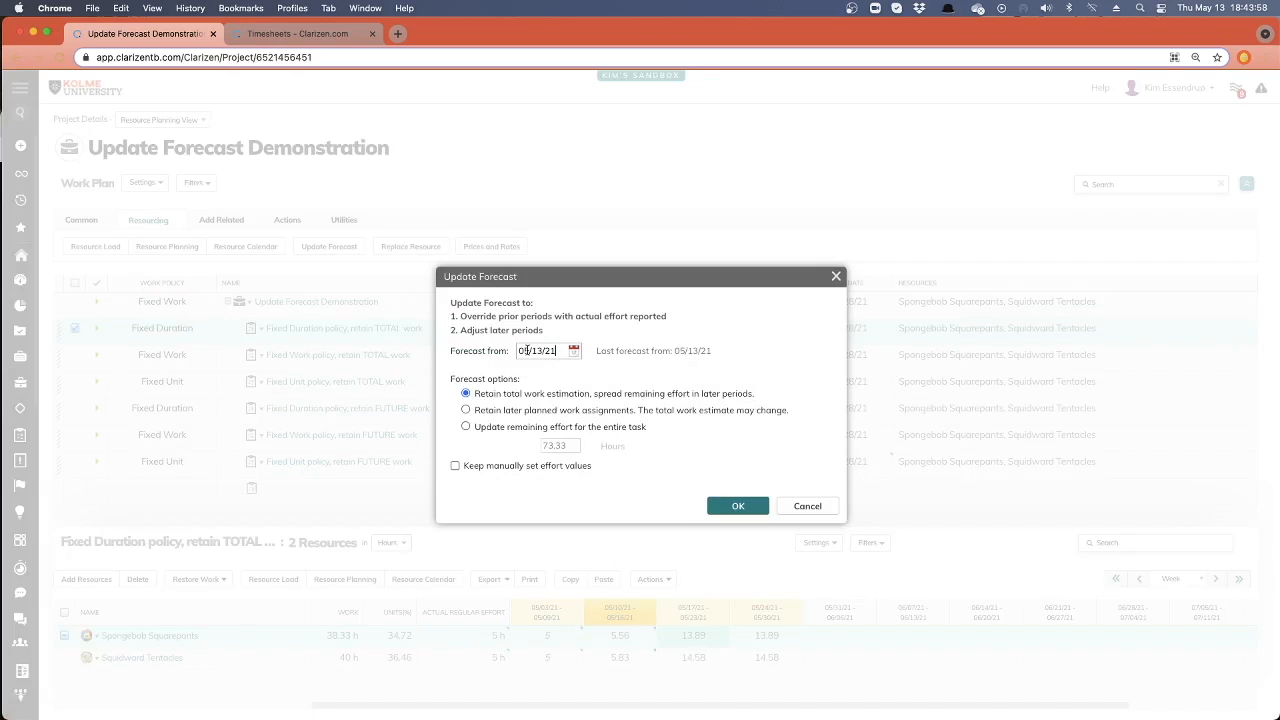
- Backdate the forecast to 05/08/21, evening later weeks to 11.11 hours and the task to 78.33 hours
left_click_drag(597, 351, 737, 355)
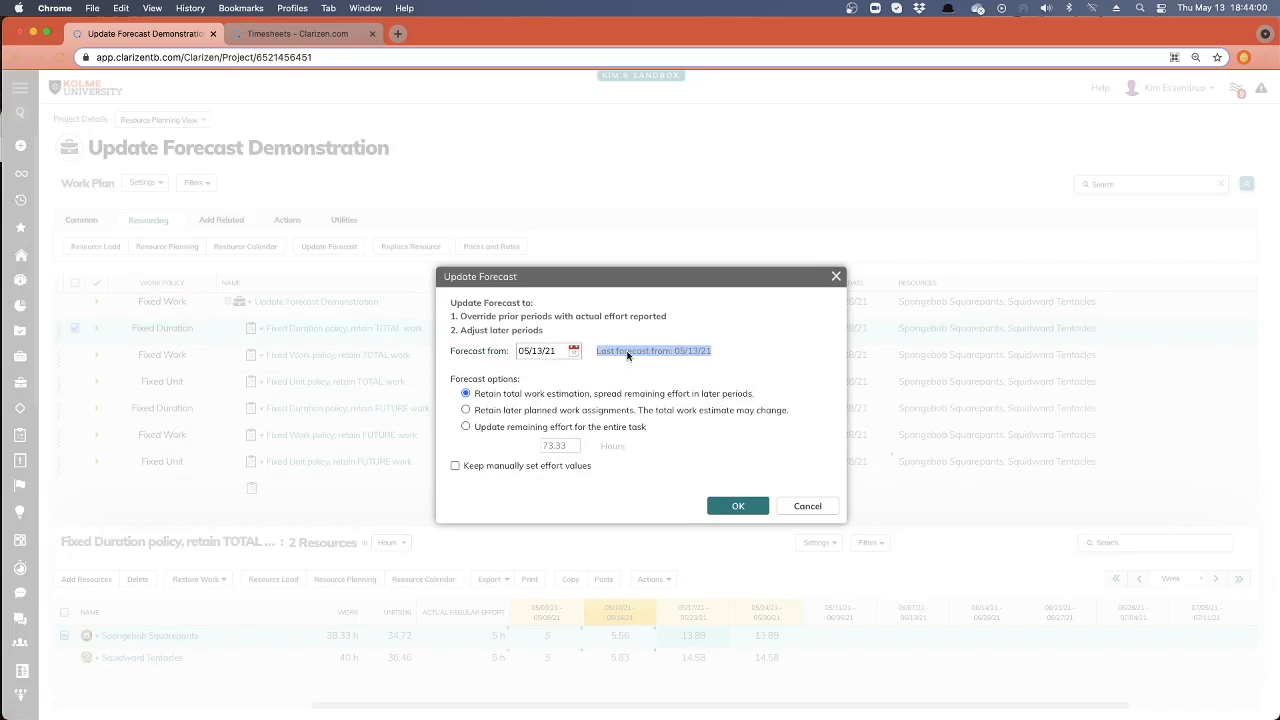
double_click(690, 351)
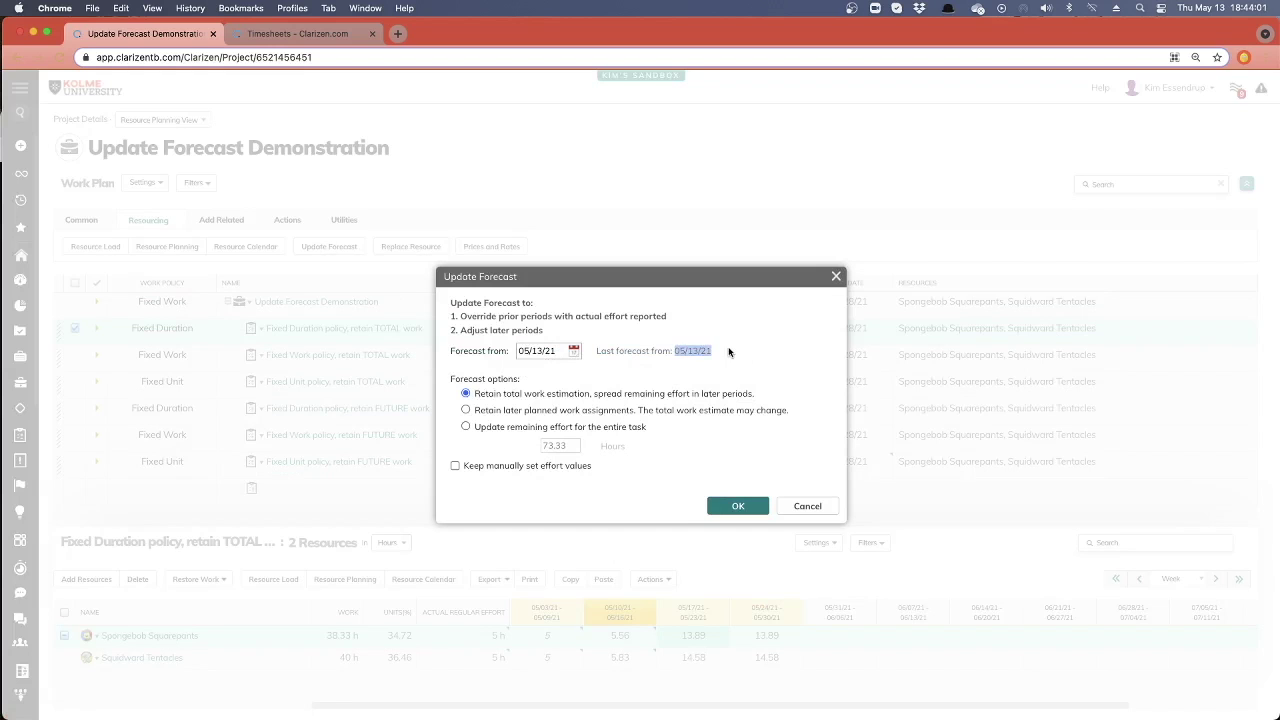
left_click(573, 350)
left_click(636, 434)
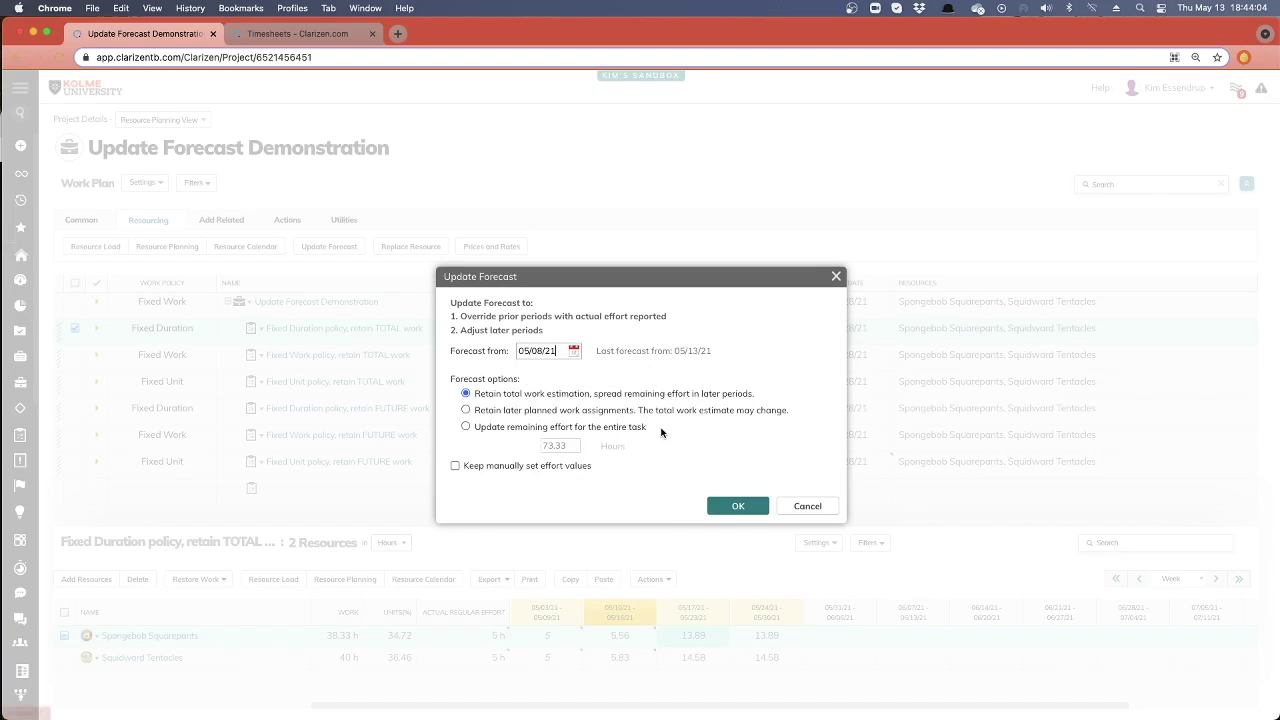
left_click(738, 506)
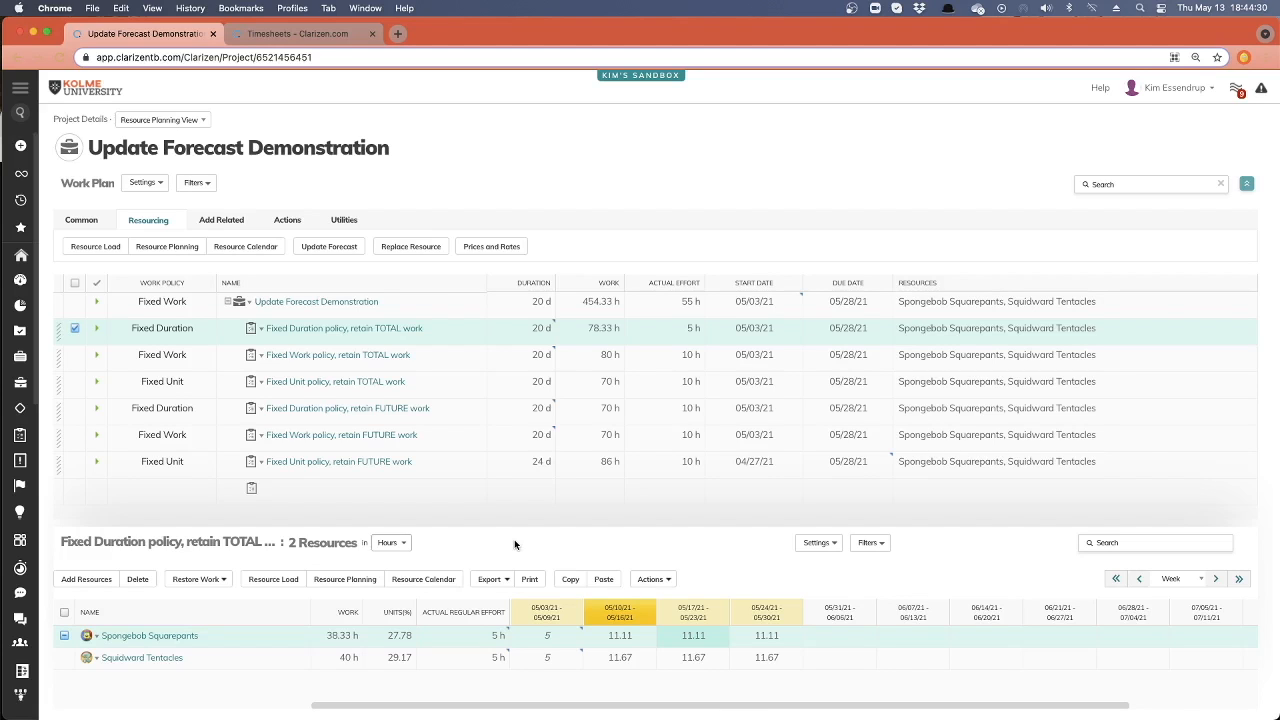
left_click(74, 328)
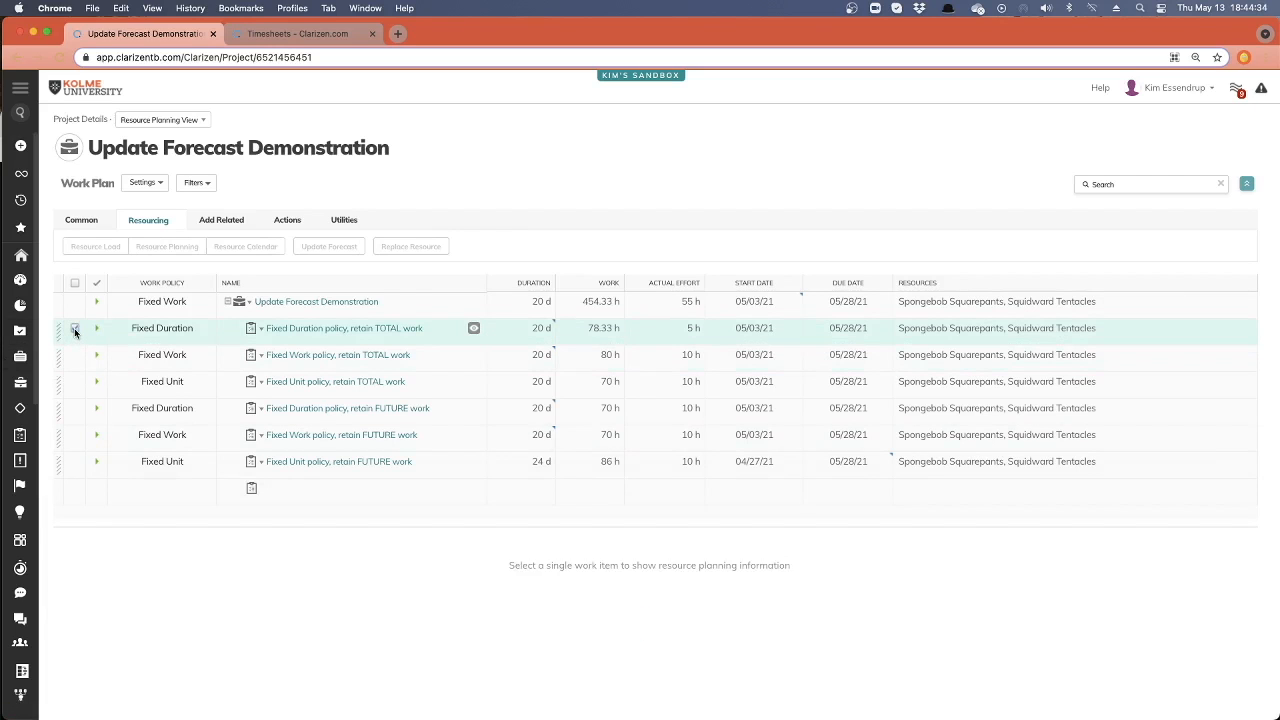
- Switch to the Fixed Work TOTAL task and preview the remaining-effort override option without applying it
left_click(74, 328)
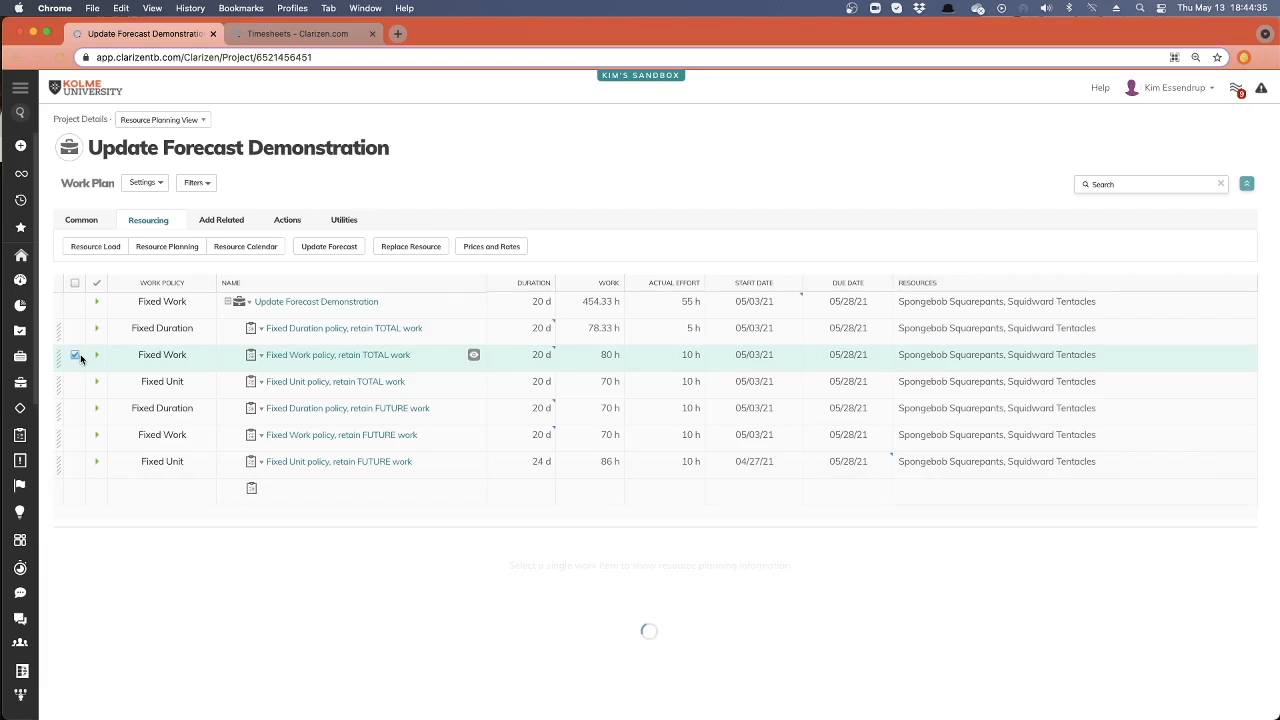
left_click(74, 355)
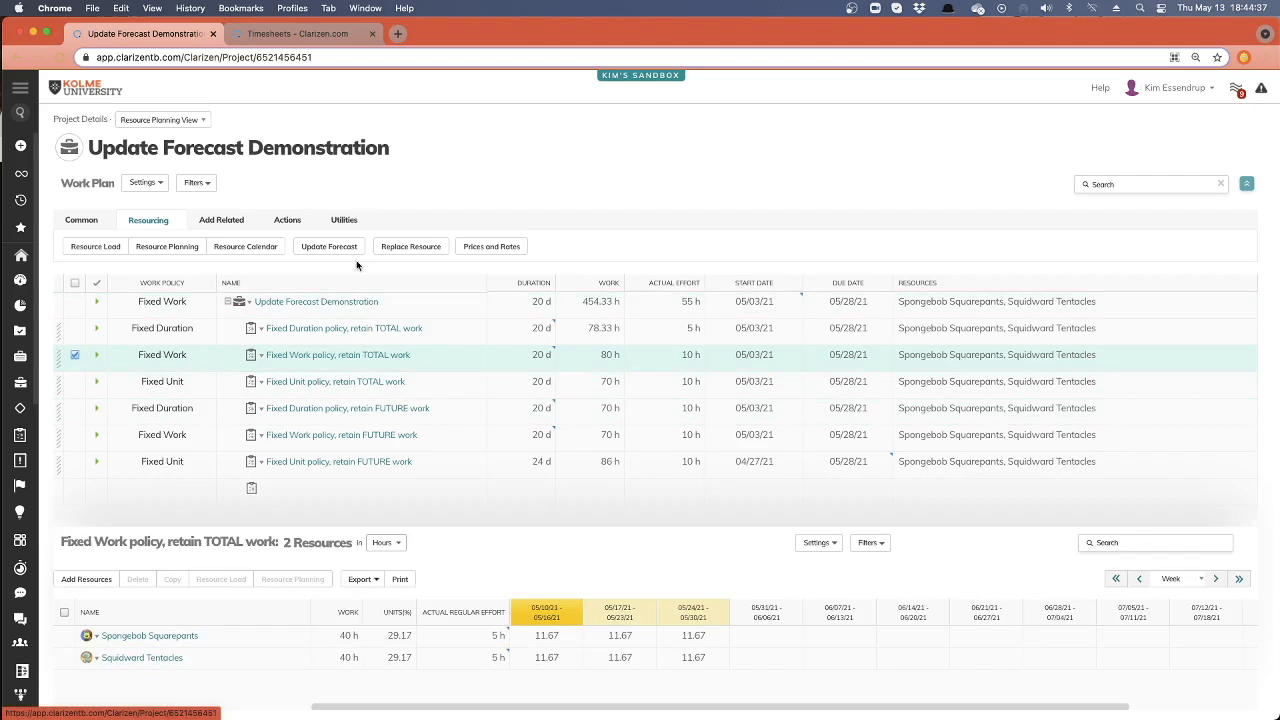
left_click(343, 250)
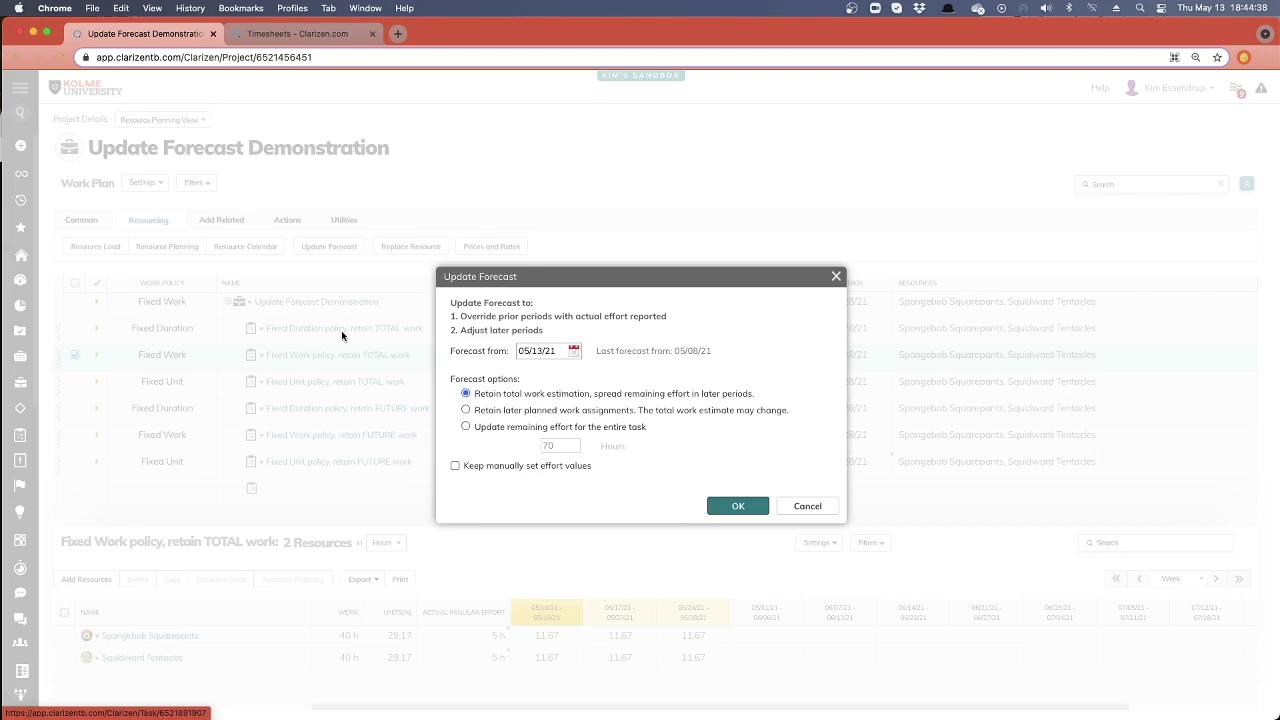
left_click(465, 427)
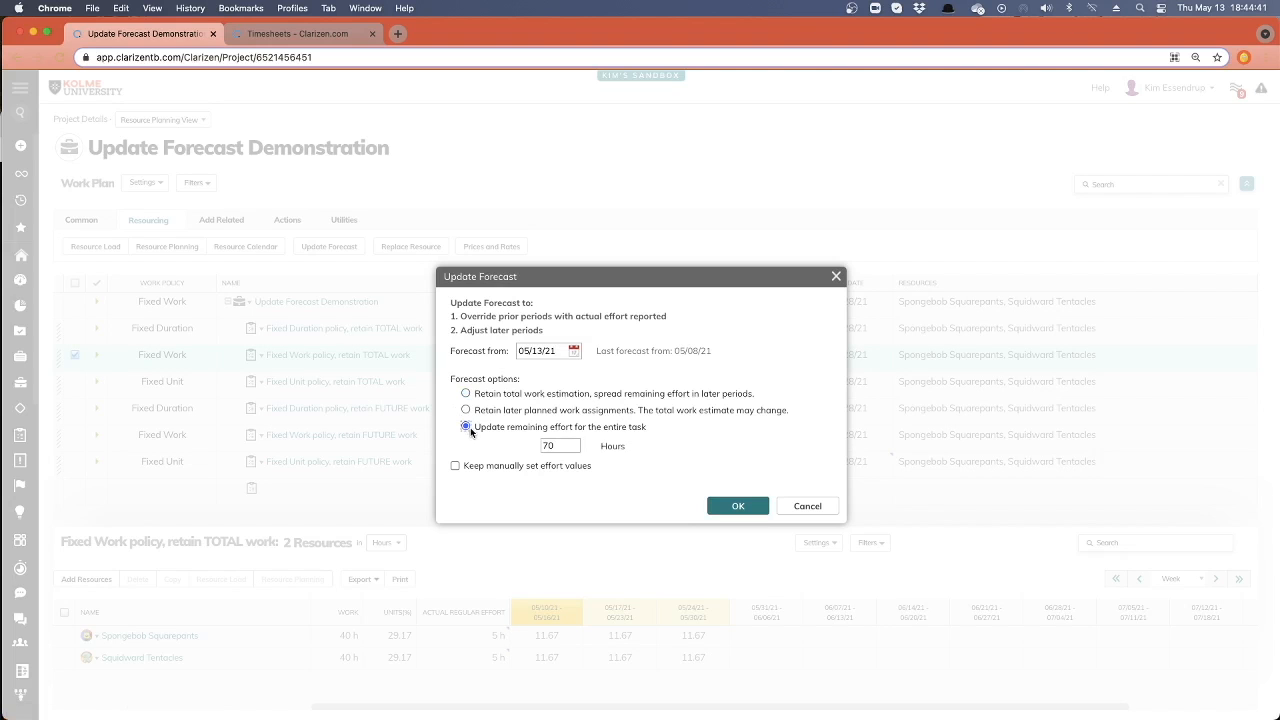
left_click(835, 275)
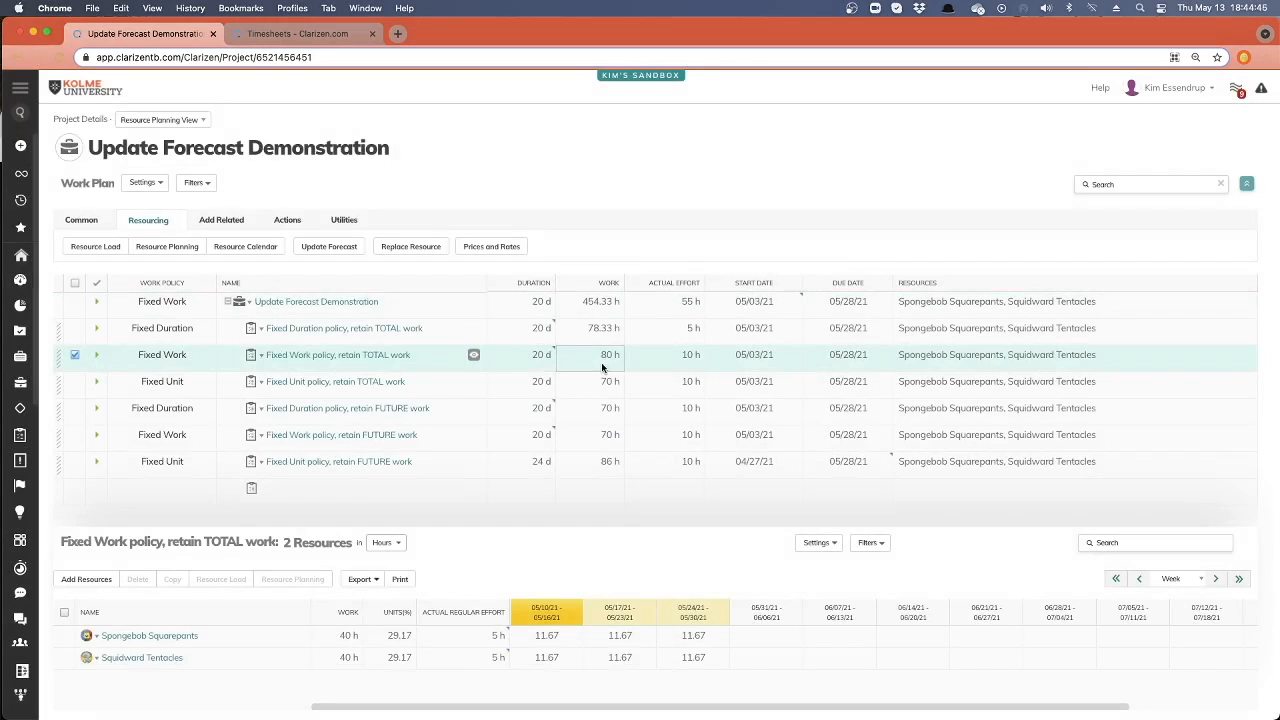
- Re-forecast with 'Update remaining effort for the entire task' overridden to 75 hours
left_click(328, 246)
left_click_drag(495, 395, 755, 395)
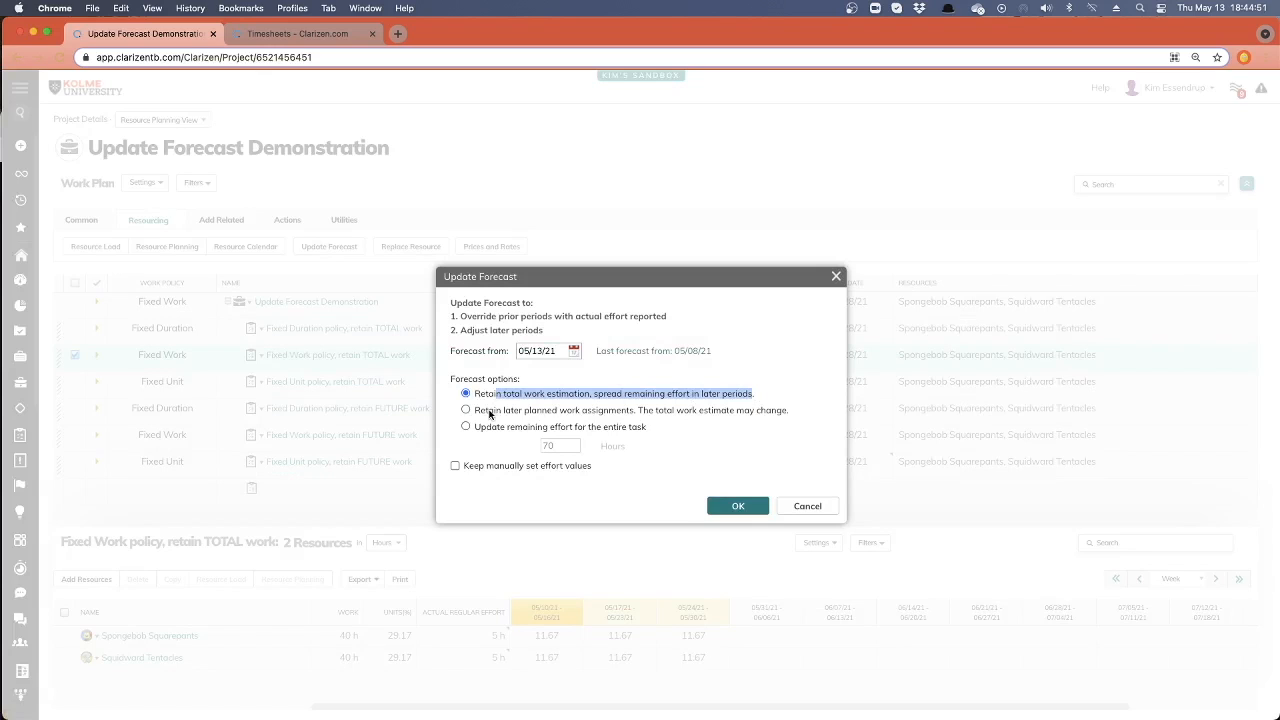
left_click_drag(489, 413, 786, 414)
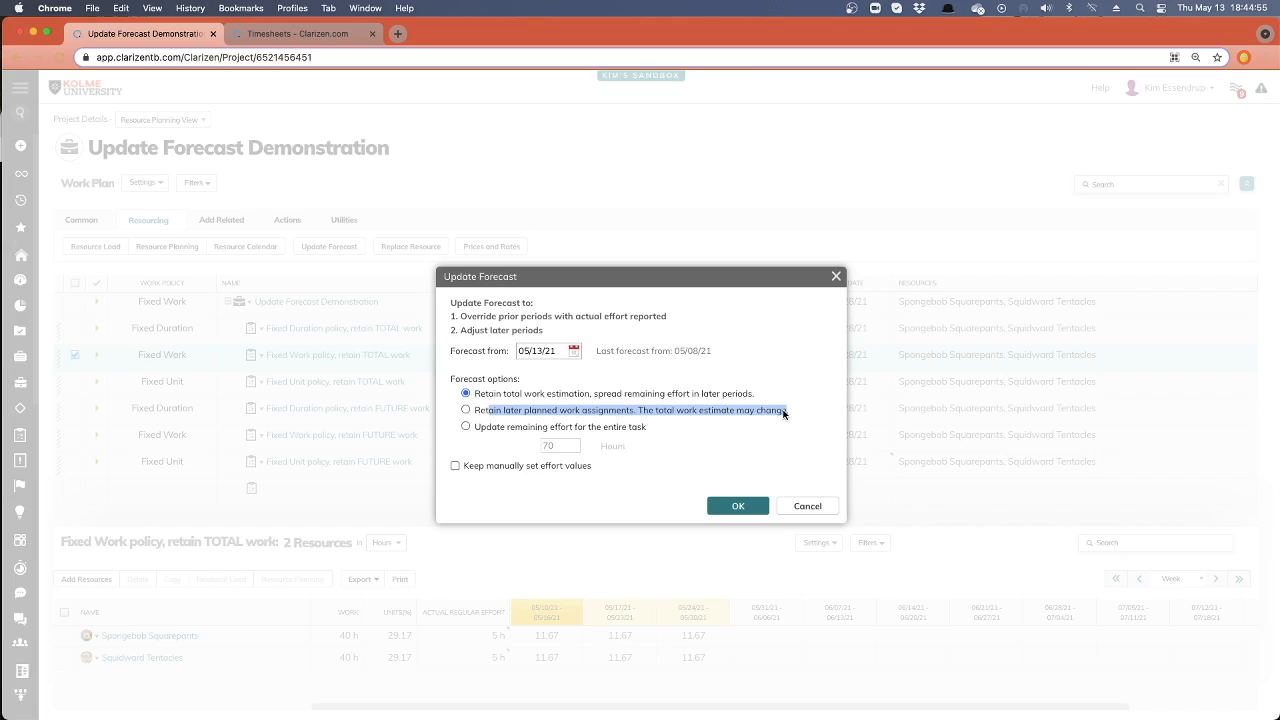
left_click(556, 410)
left_click_drag(488, 412, 786, 412)
left_click(465, 427)
left_click_drag(566, 446, 548, 445)
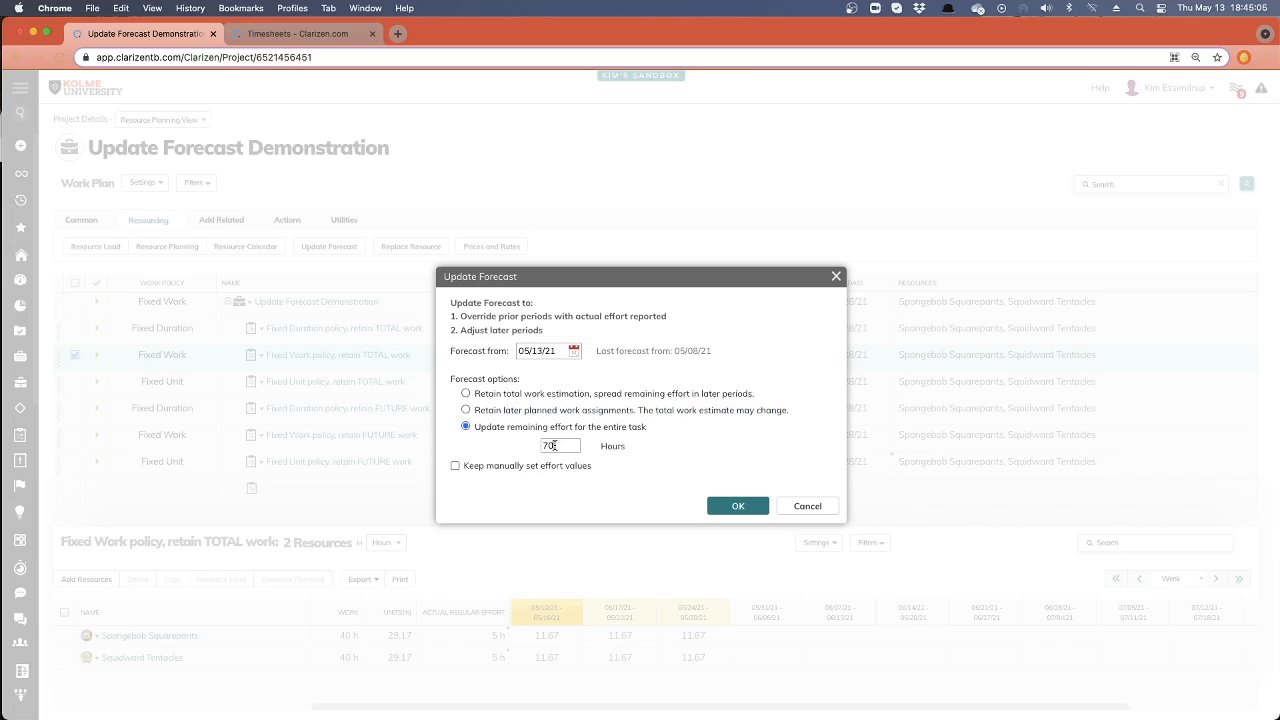
type("70")
type("5")
left_click(738, 505)
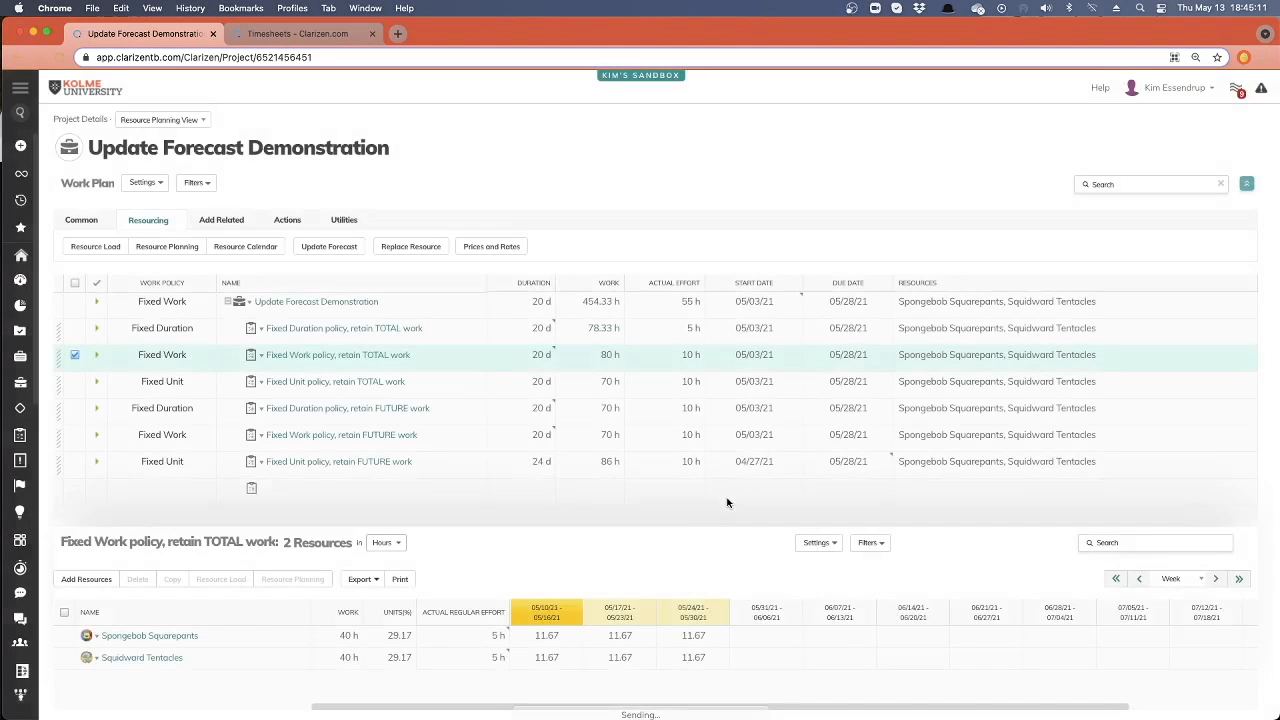